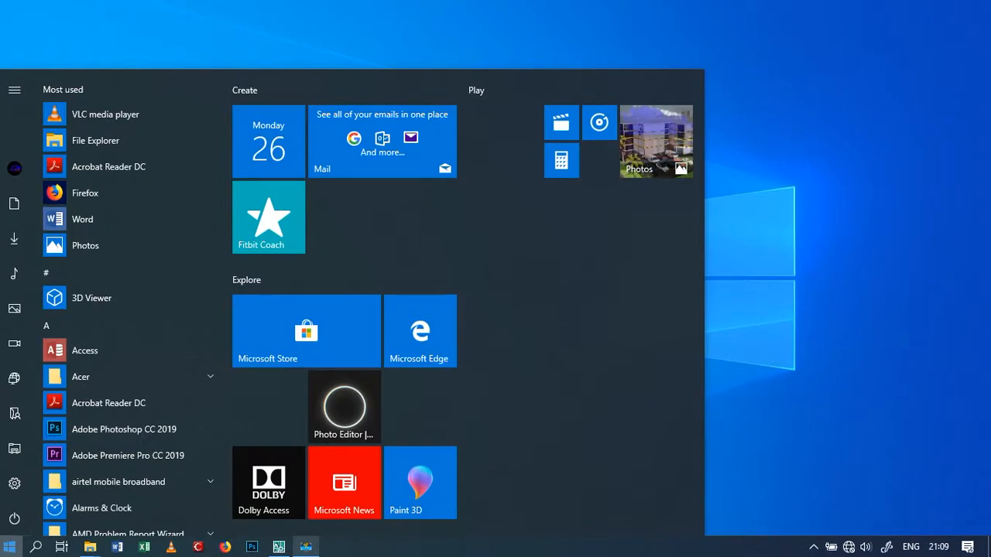
# Launch ProtaStructure 2018 EN from the desktop
pyautogui.write('prota')
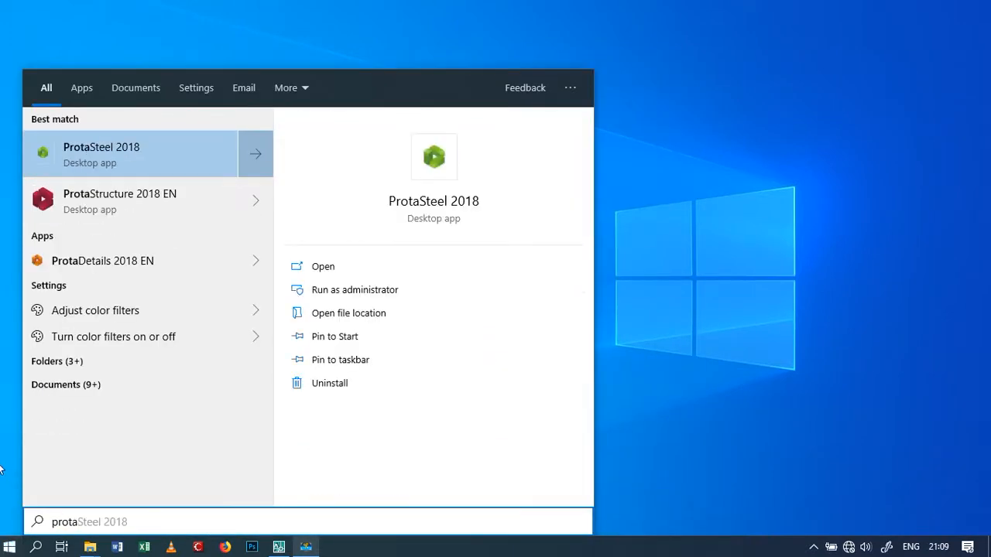
pyautogui.click(158, 211)
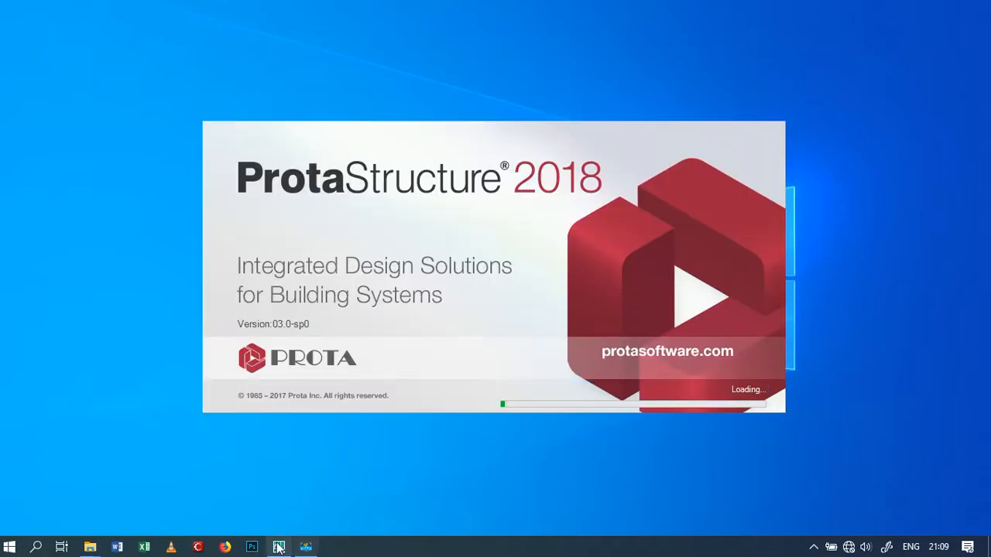
# Switch to AutoCAD, look over the dimensioned hotel floor plan, and minimize it
pyautogui.click(279, 548)
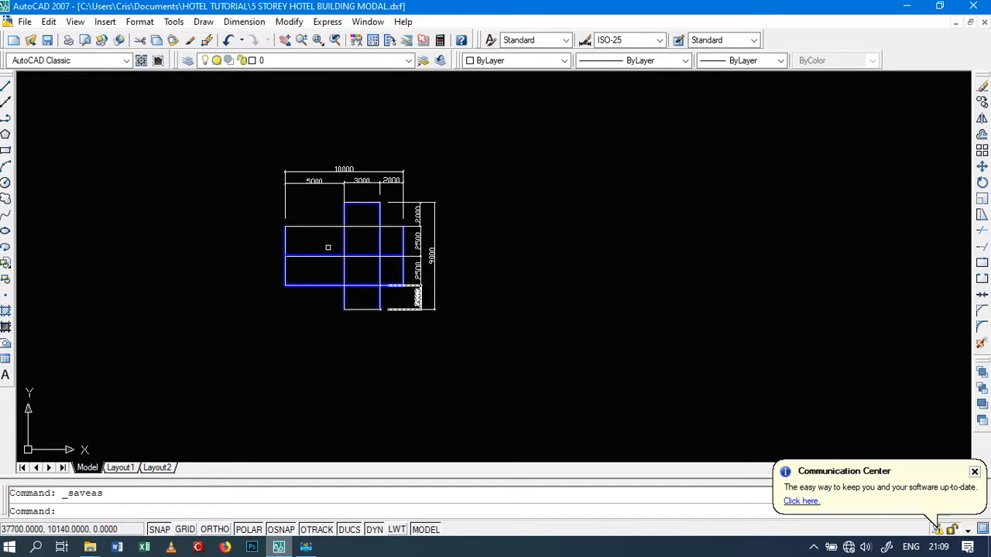
pyautogui.scroll(2, 276, 228)
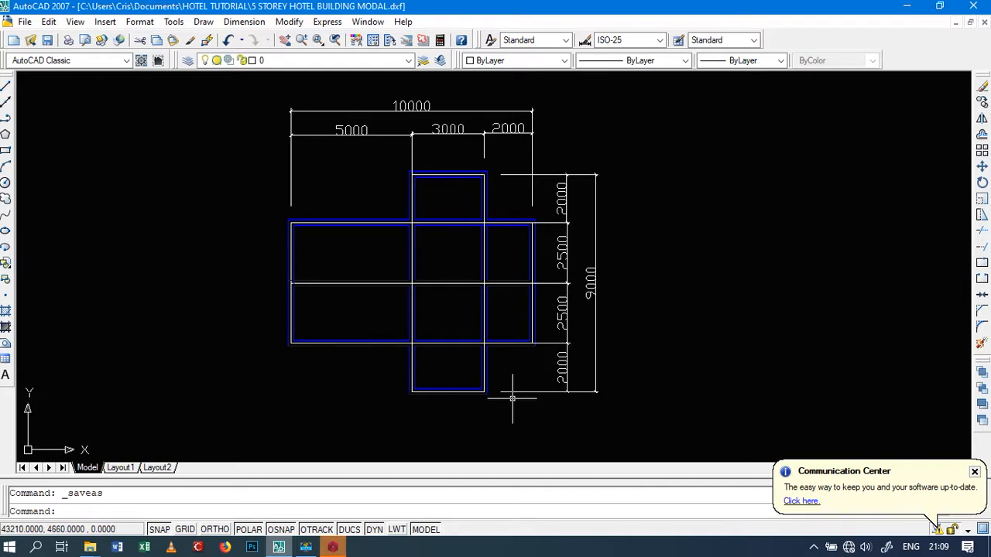
pyautogui.click(906, 6)
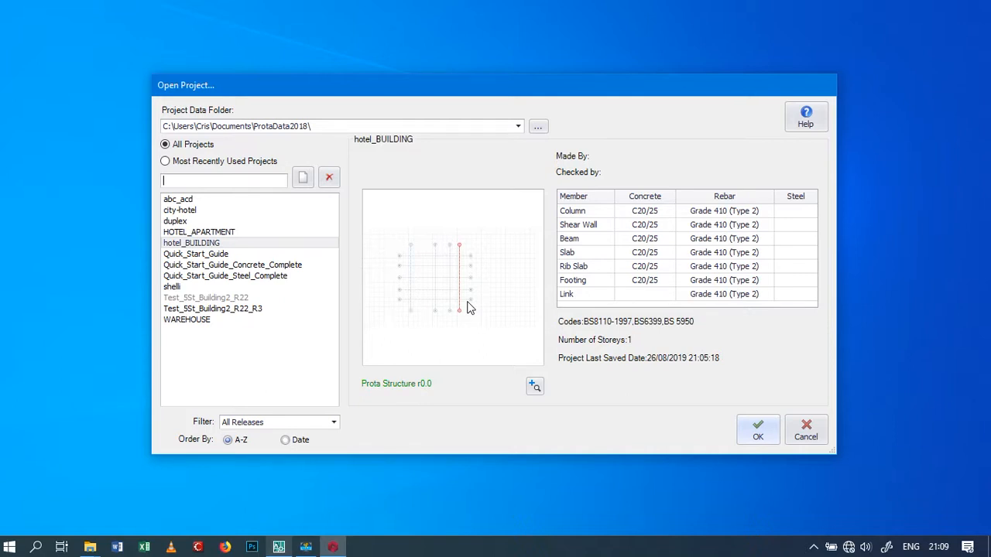
# Create a new project with the code HOTEL_BUILDING and import the UK (BS8110) template settings into it
pyautogui.click(304, 181)
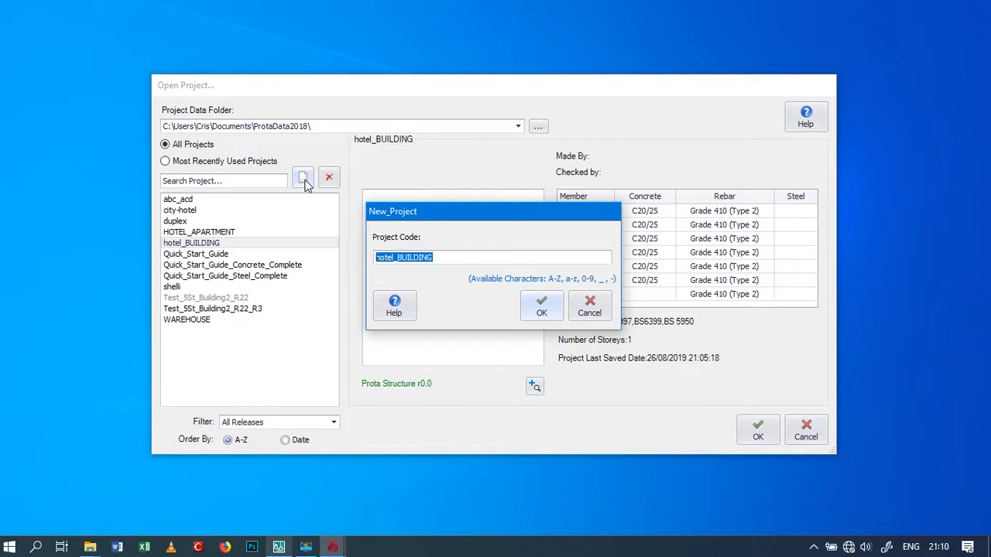
pyautogui.write('H')
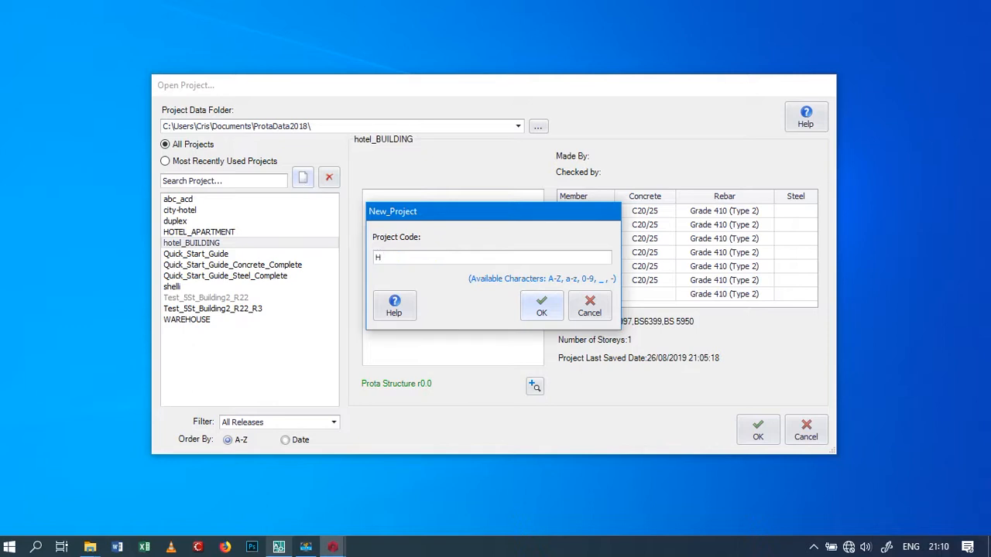
pyautogui.write('OTEL')
pyautogui.write('_')
pyautogui.write('BUILDING')
pyautogui.click(544, 305)
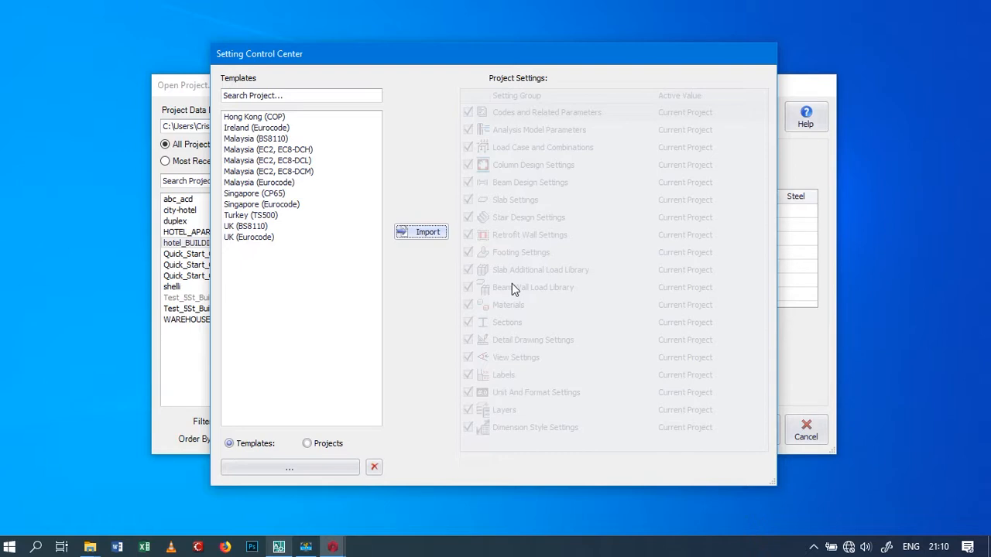
pyautogui.click(235, 226)
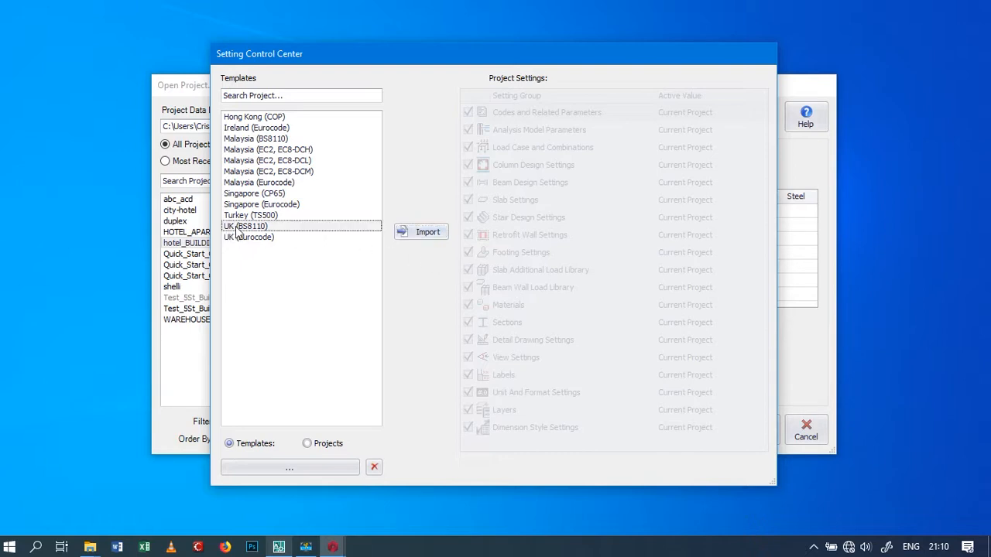
pyautogui.click(430, 235)
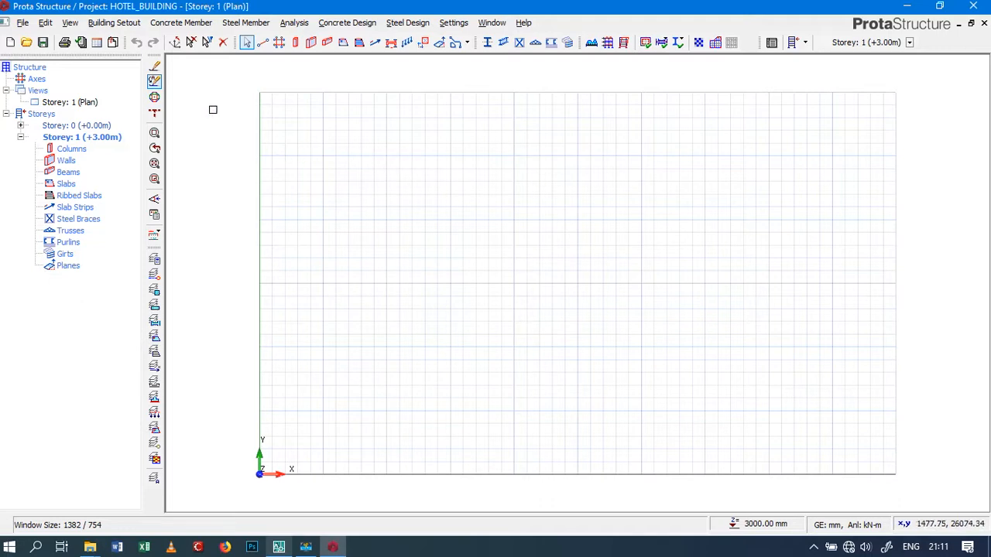
# Start the Orthogonal Axis Generator and place the axis group's reference point at about x 14813, y 22698
pyautogui.click(35, 79)
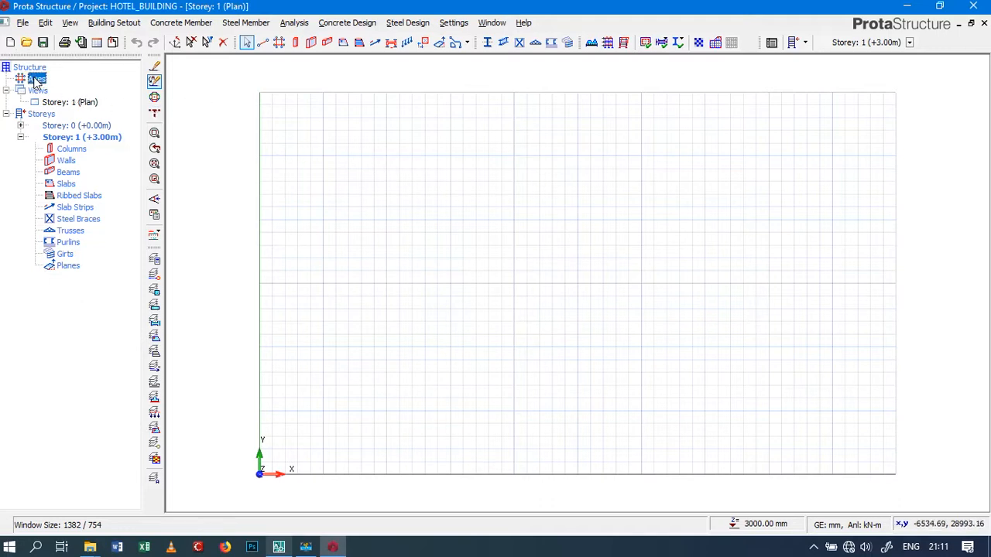
pyautogui.rightClick(35, 80)
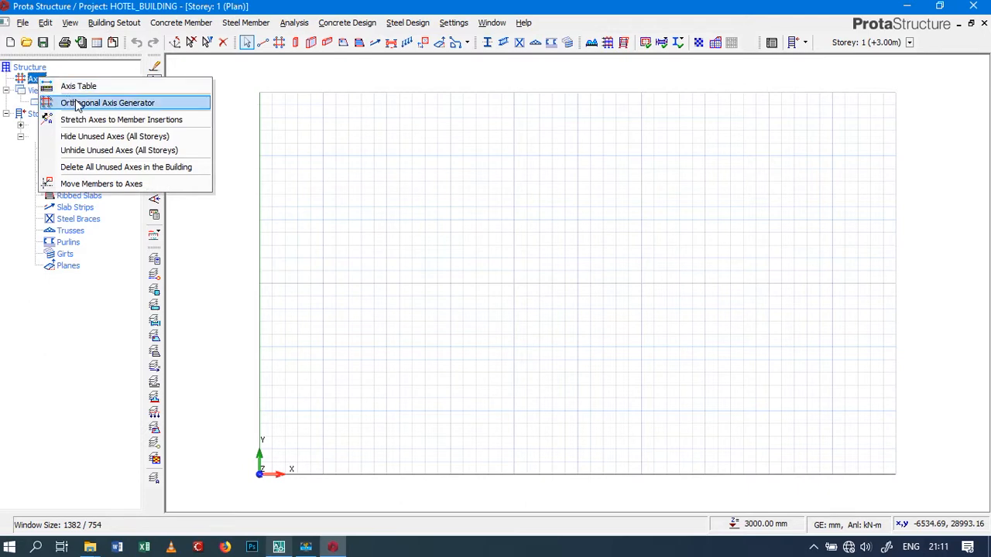
pyautogui.click(77, 103)
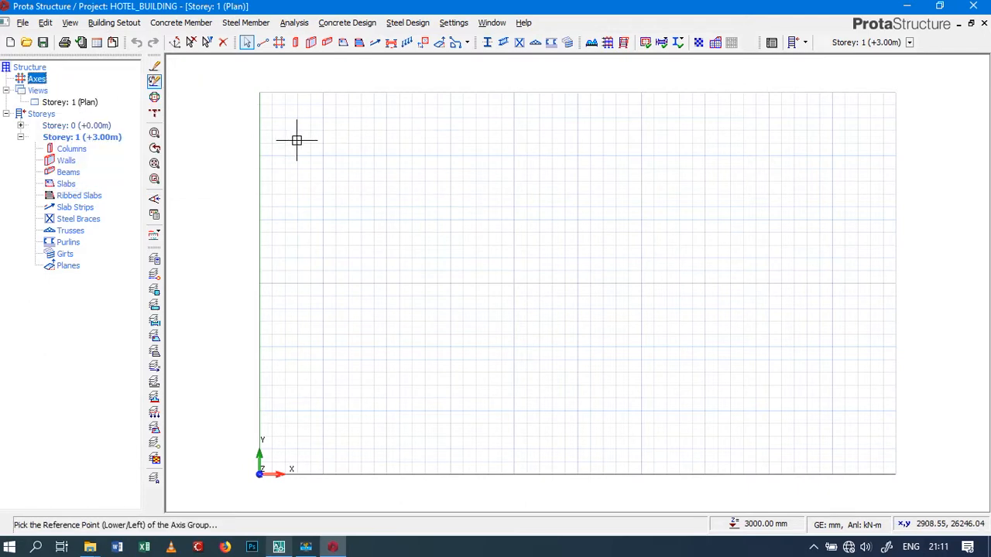
pyautogui.click(448, 186)
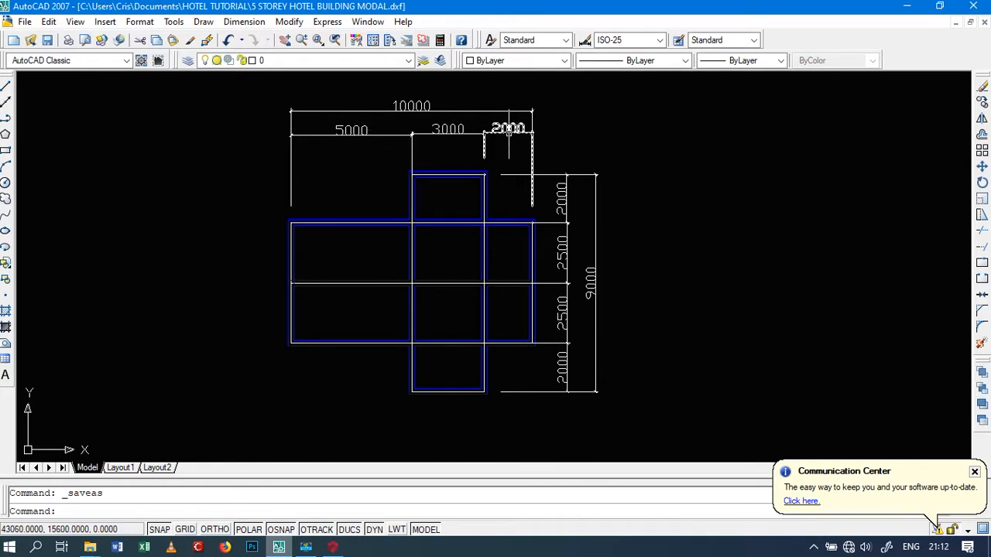
# Compare the axis generator's spacing settings with the dimensions of the floor plan in AutoCAD
pyautogui.click(333, 547)
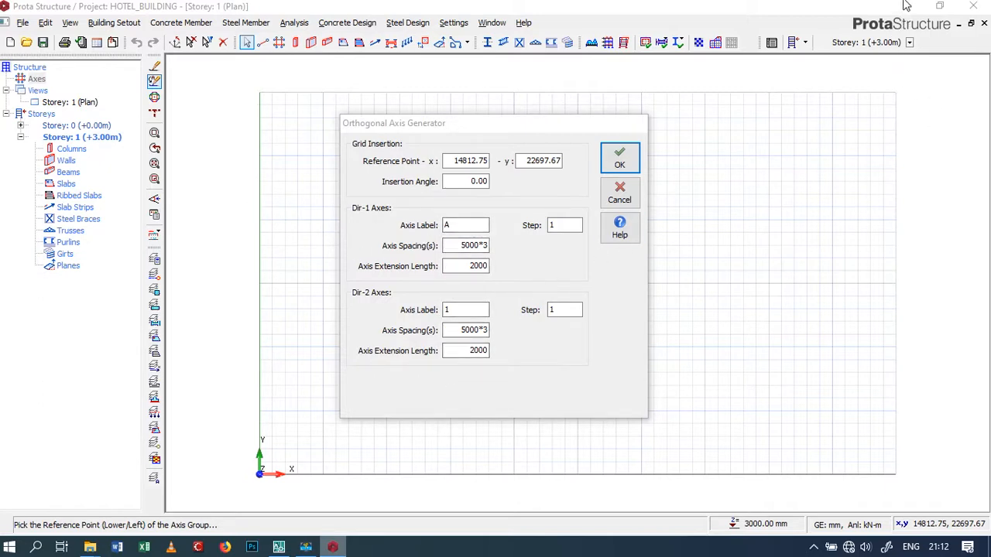
pyautogui.click(278, 547)
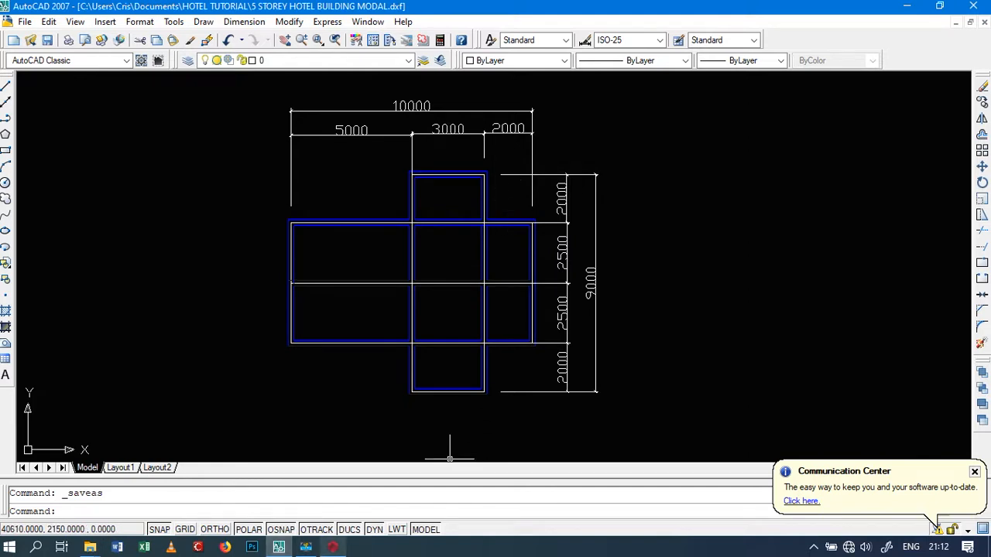
pyautogui.click(333, 547)
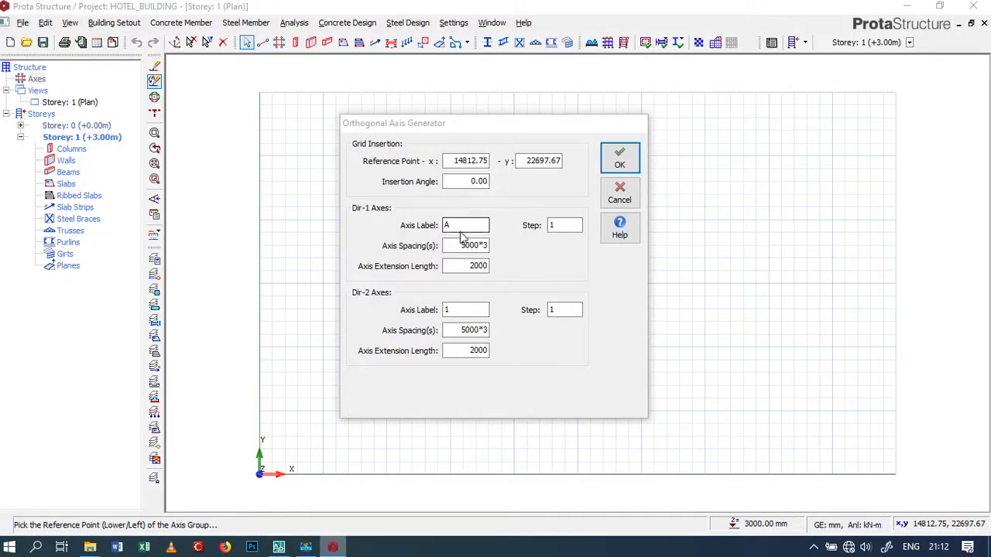
pyautogui.click(279, 546)
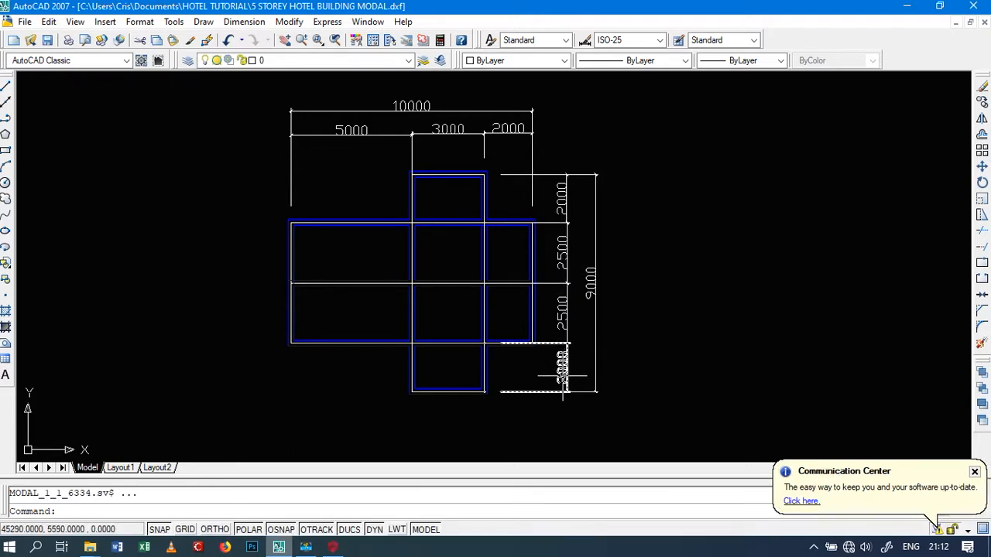
pyautogui.click(332, 547)
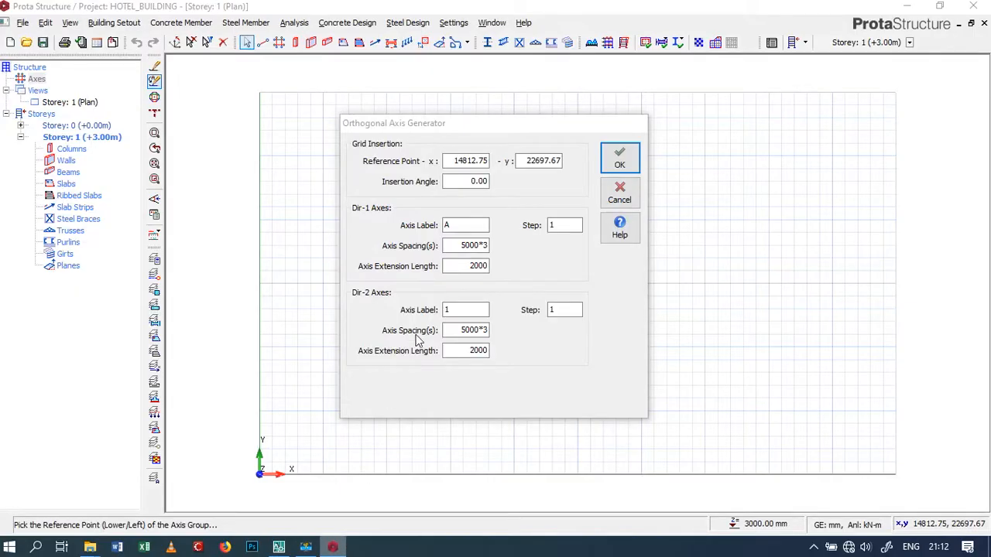
# Set the Dir-1 axis spacings to 2000,2500,2500,2000
pyautogui.click(451, 245)
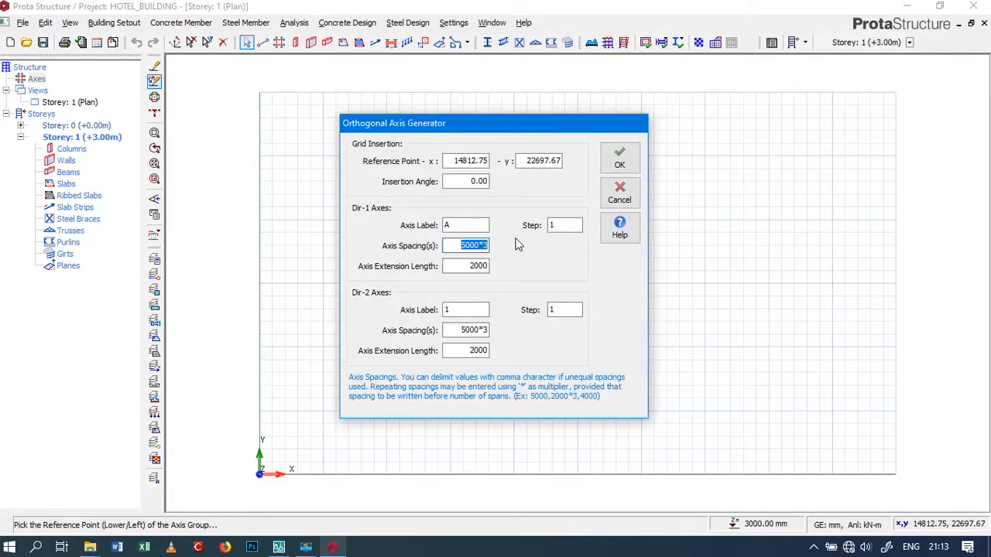
pyautogui.write('2000,')
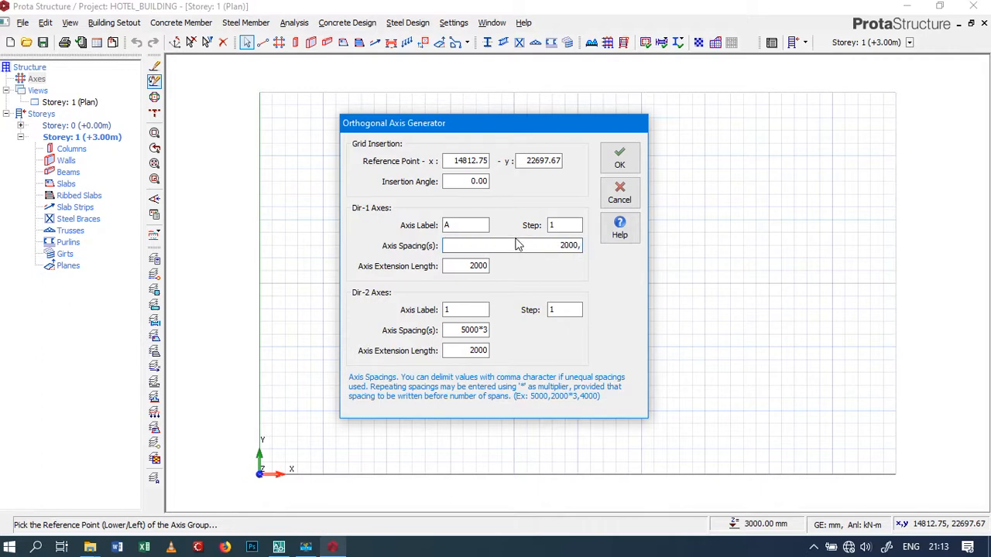
pyautogui.write('2500,2500,200')
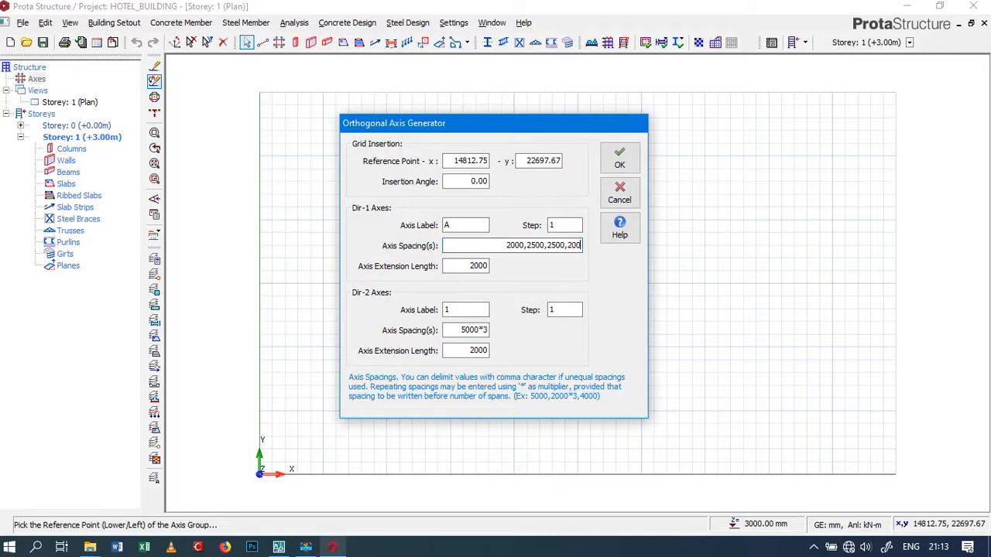
pyautogui.write('0')
pyautogui.click(463, 266)
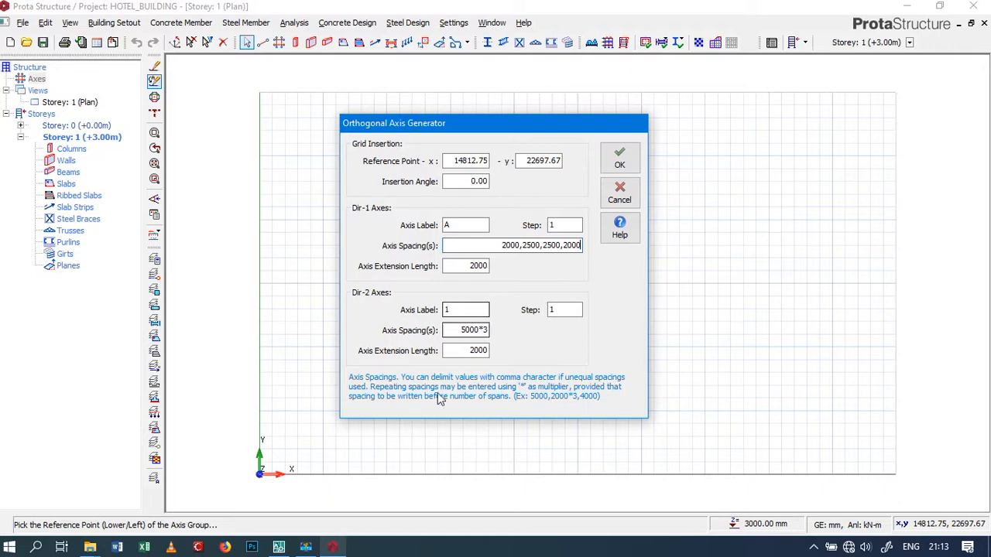
# Examine the plan's horizontal dimensions in AutoCAD up close and return to ProtaStructure
pyautogui.click(278, 547)
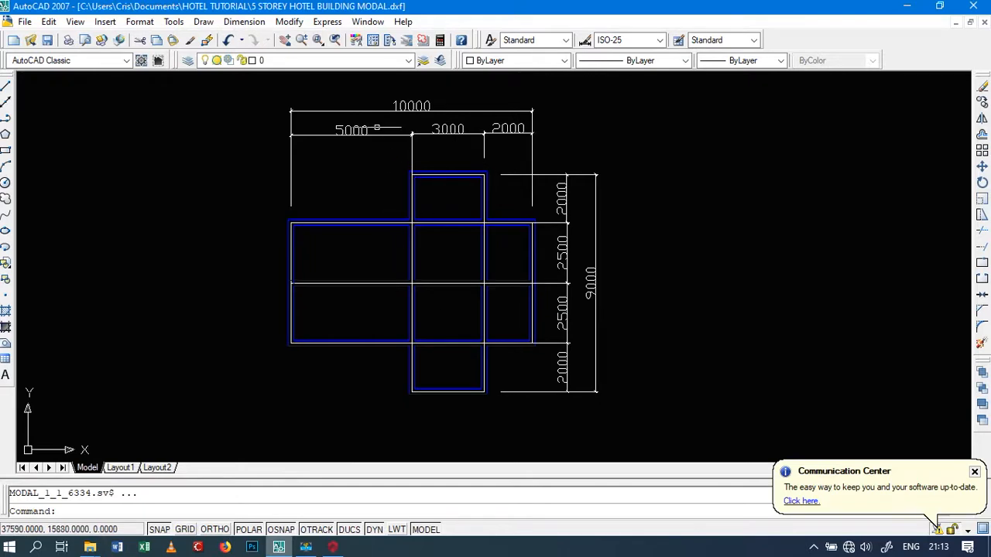
pyautogui.scroll(2, 296, 140)
pyautogui.scroll(3, 296, 140)
pyautogui.scroll(-5, 327, 380)
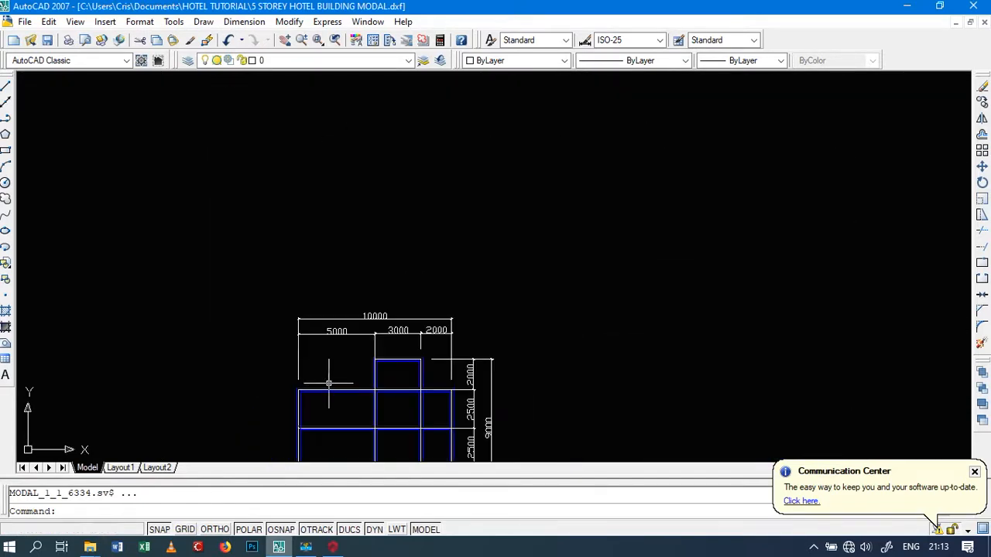
pyautogui.scroll(3, 341, 348)
pyautogui.scroll(1, 347, 325)
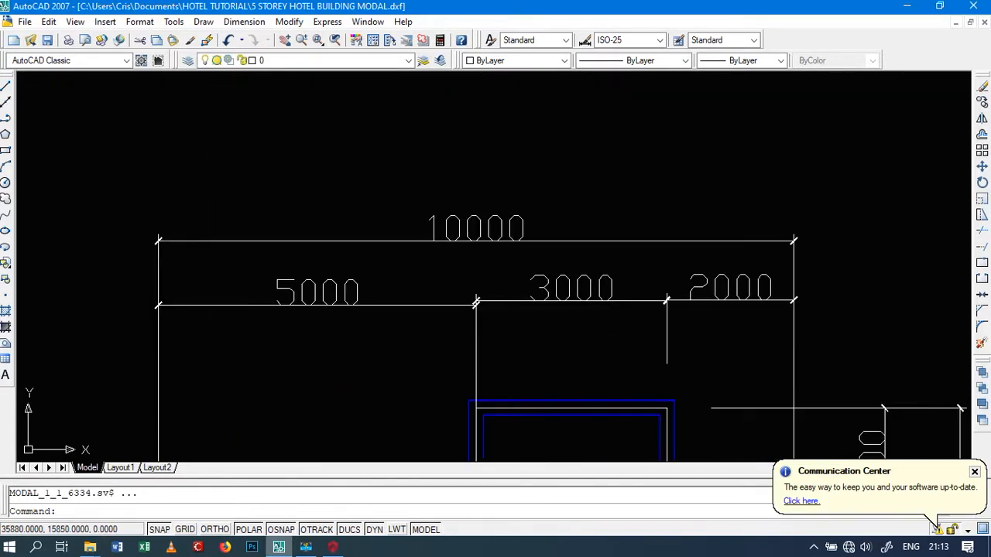
pyautogui.click(329, 297)
pyautogui.press('Escape')
pyautogui.click(332, 547)
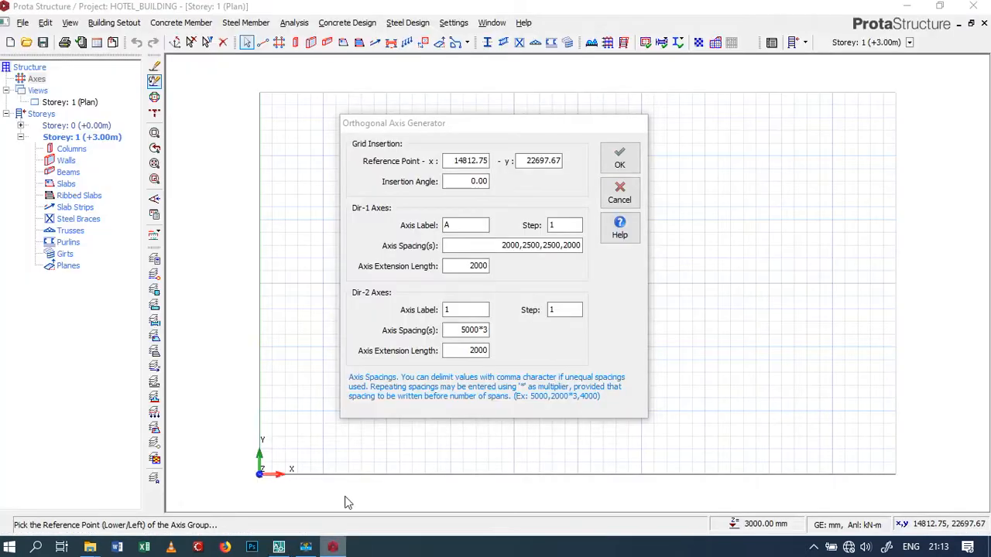
# Set the Dir-2 axis spacings to 5000,3000,2000 and generate the axis grid
pyautogui.click(464, 330)
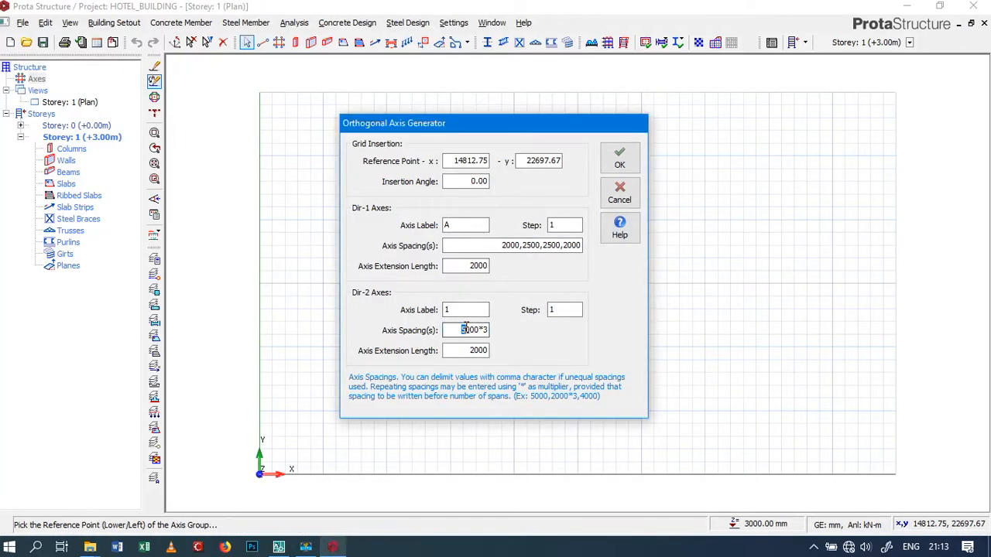
pyautogui.click(487, 330)
pyautogui.press('BackSpace')
pyautogui.press('BackSpace')
pyautogui.write(',')
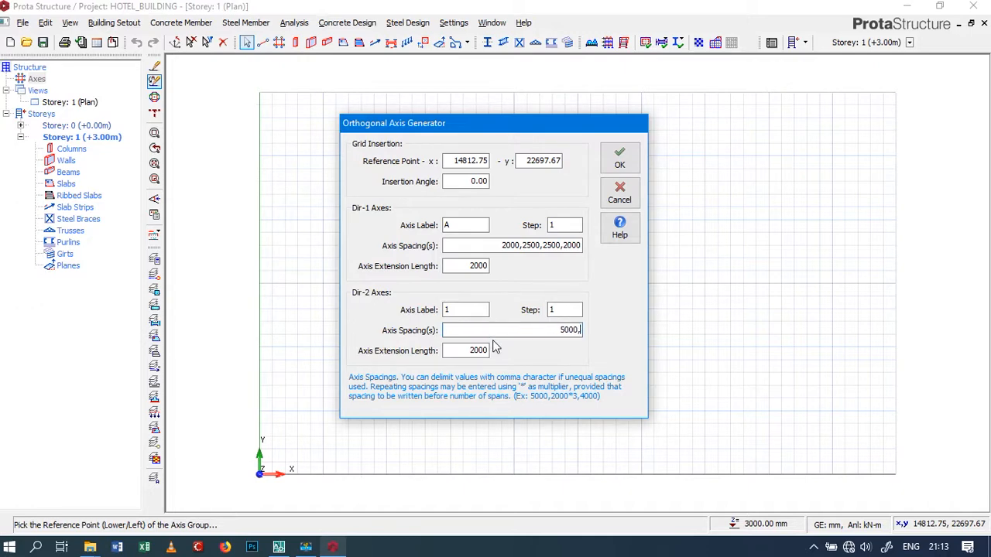
pyautogui.write('3000,2000')
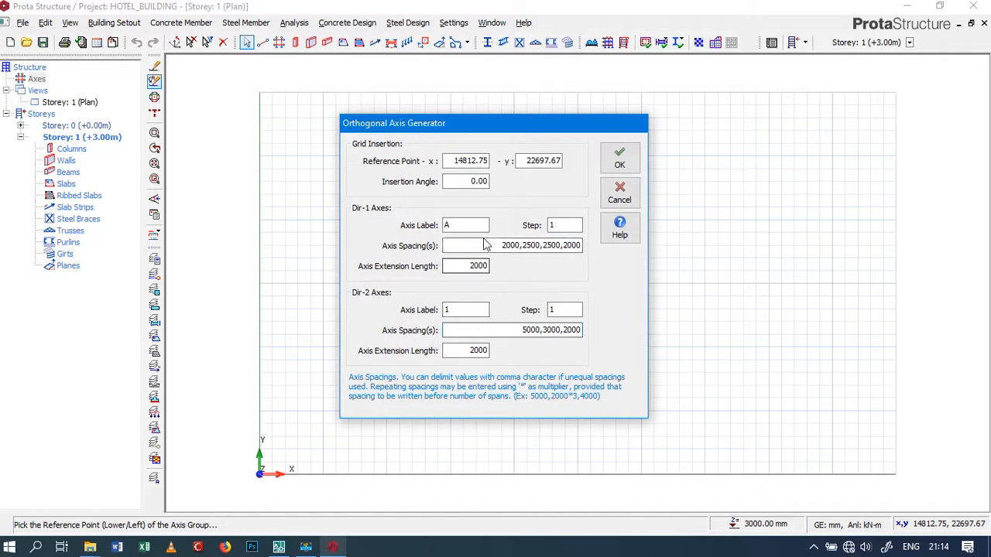
pyautogui.click(619, 158)
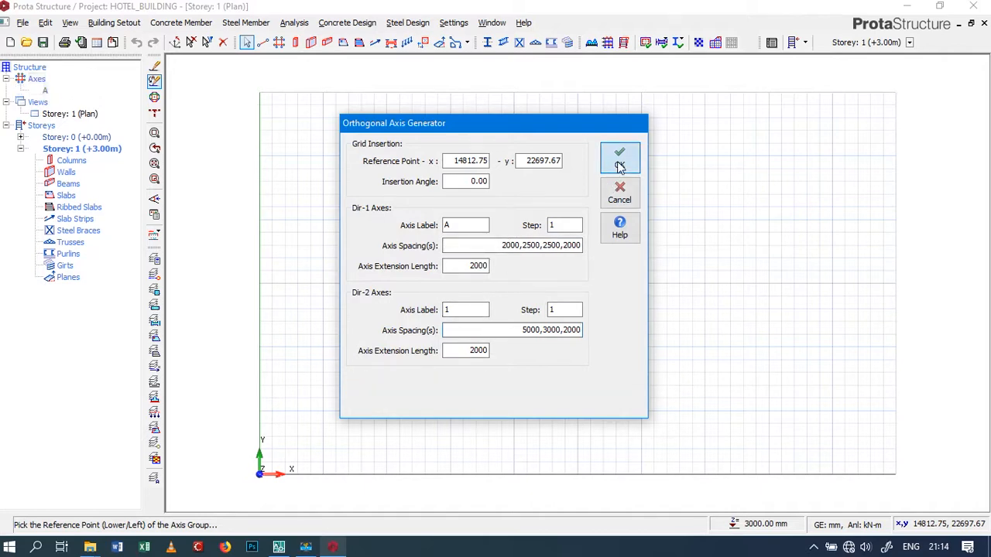
# Compare the generated axis grid with the floor plan's dimensions in AutoCAD and return to ProtaStructure
pyautogui.scroll(-3, 507, 348)
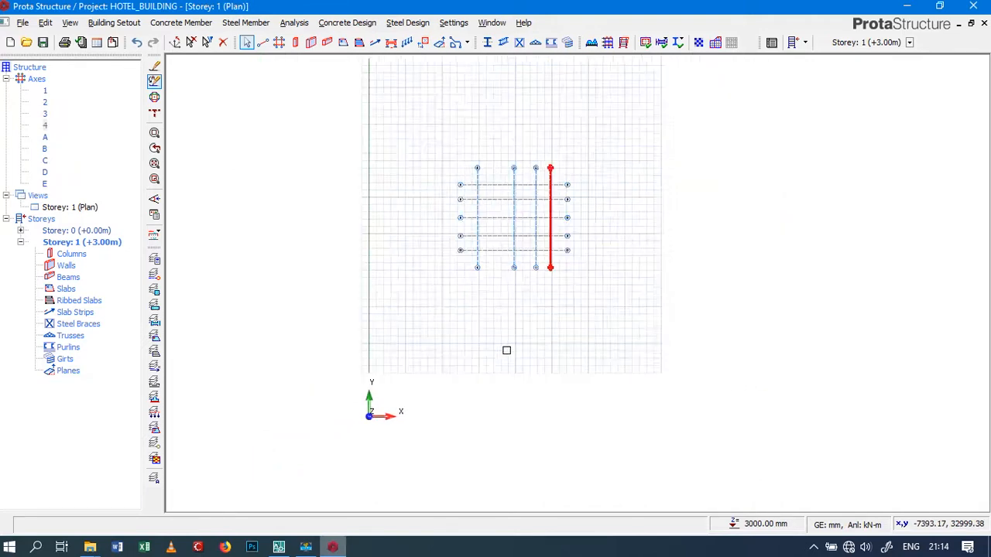
pyautogui.scroll(4, 517, 247)
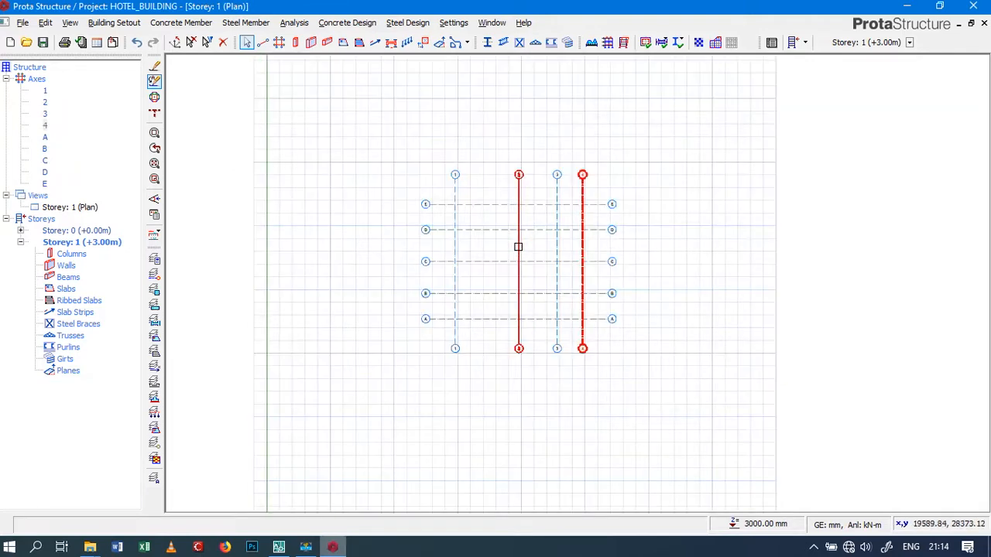
pyautogui.scroll(2, 659, 266)
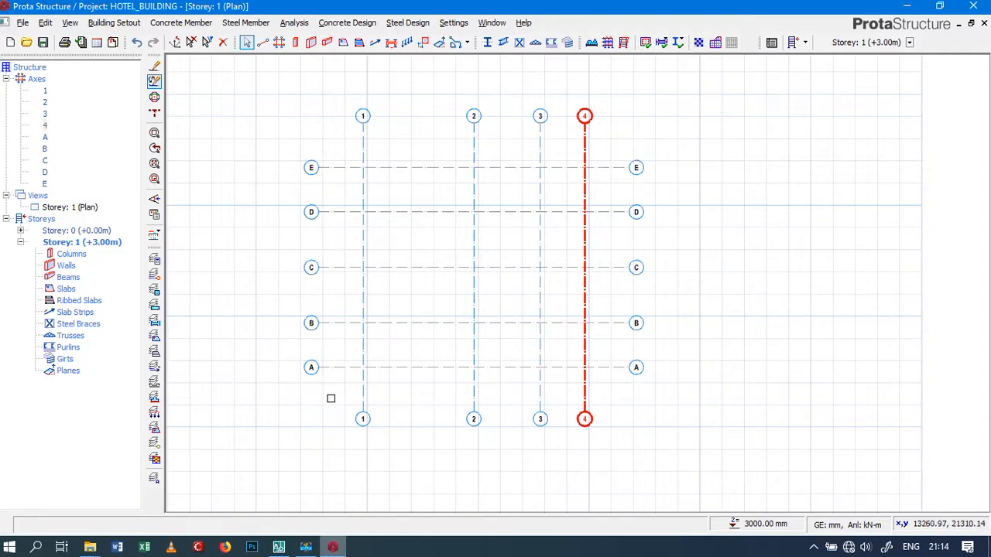
pyautogui.click(279, 547)
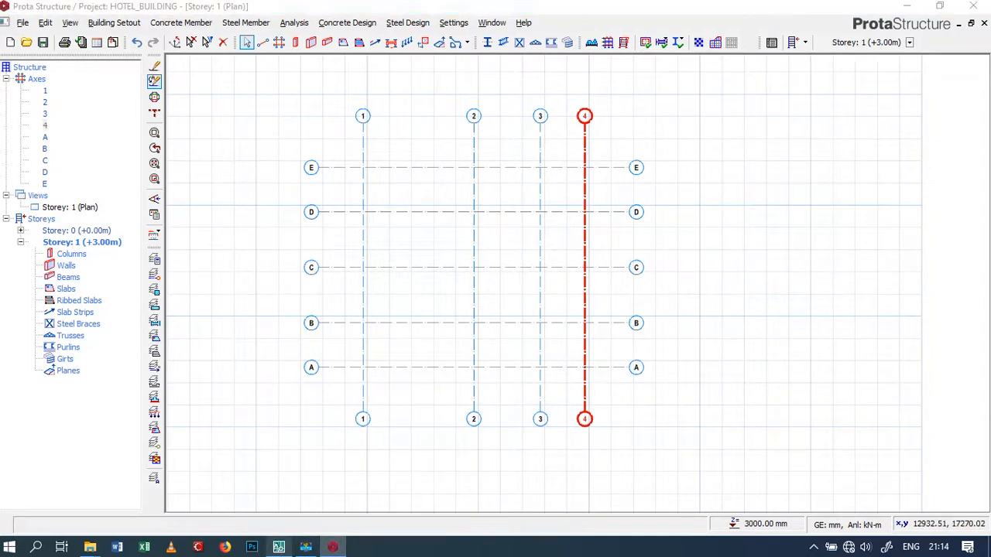
pyautogui.scroll(-5, 431, 336)
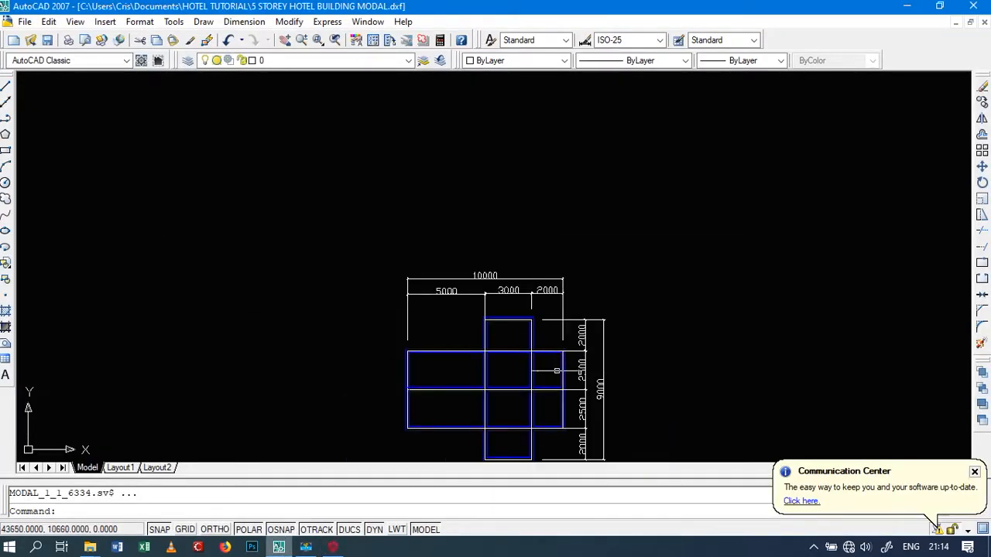
pyautogui.scroll(-2, 592, 319)
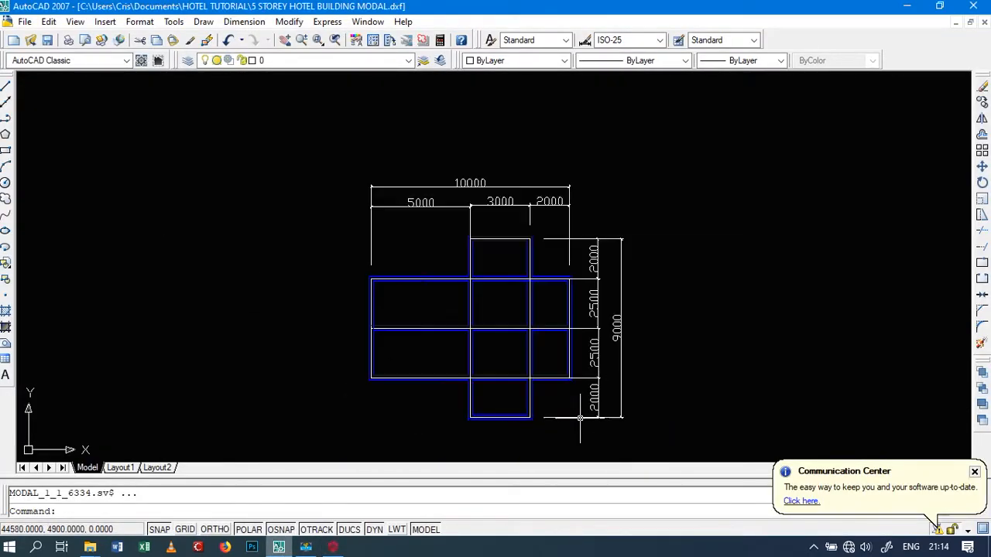
pyautogui.scroll(5, 580, 404)
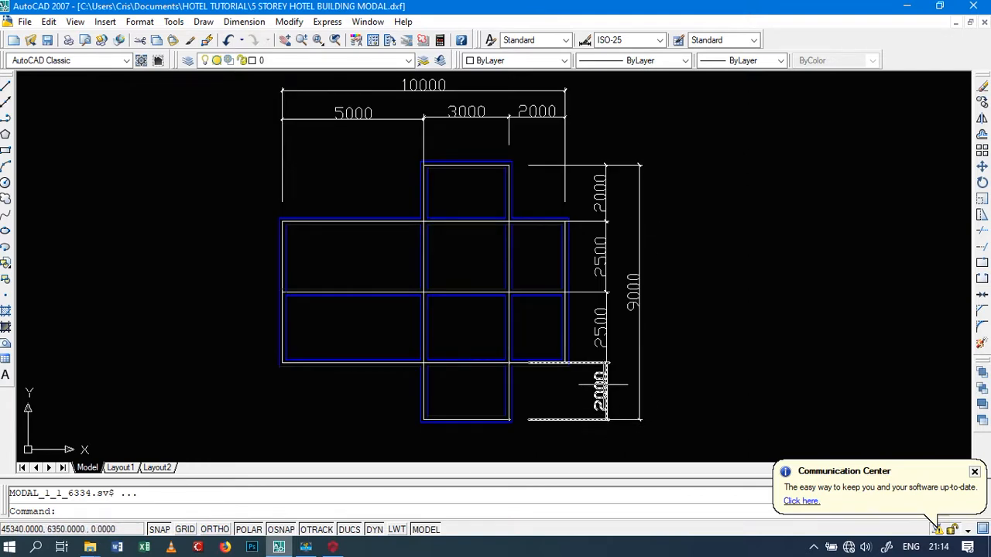
pyautogui.click(595, 419)
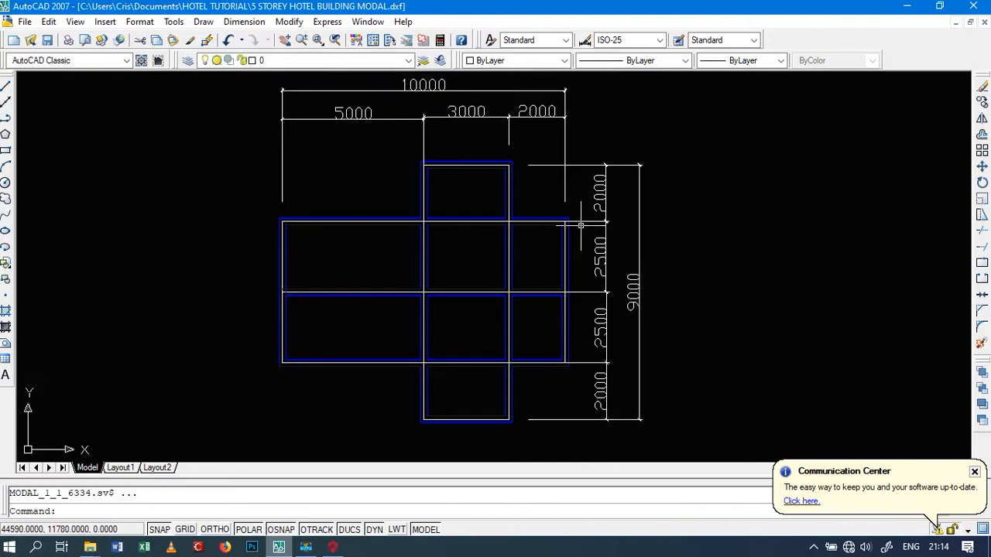
pyautogui.click(332, 548)
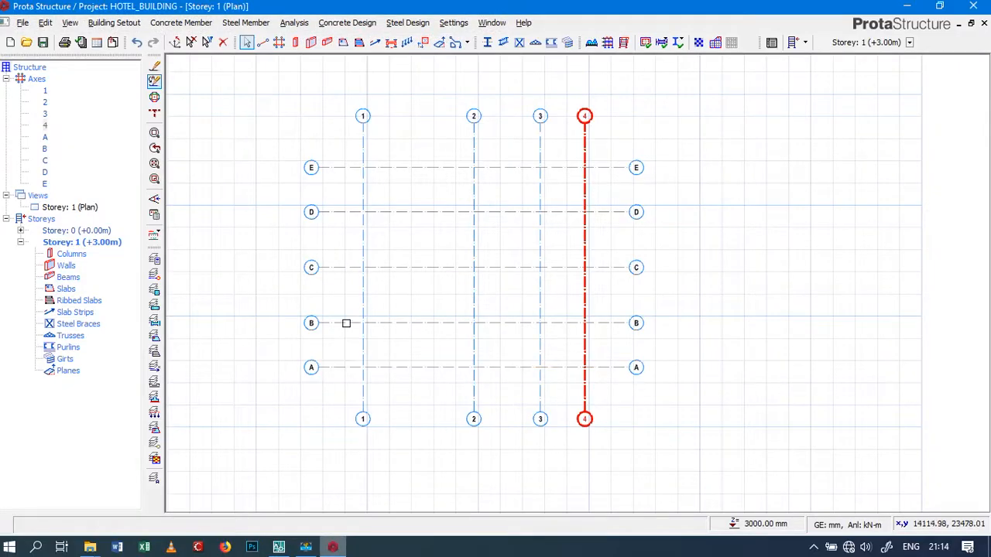
pyautogui.click(332, 266)
pyautogui.scroll(-2, 353, 384)
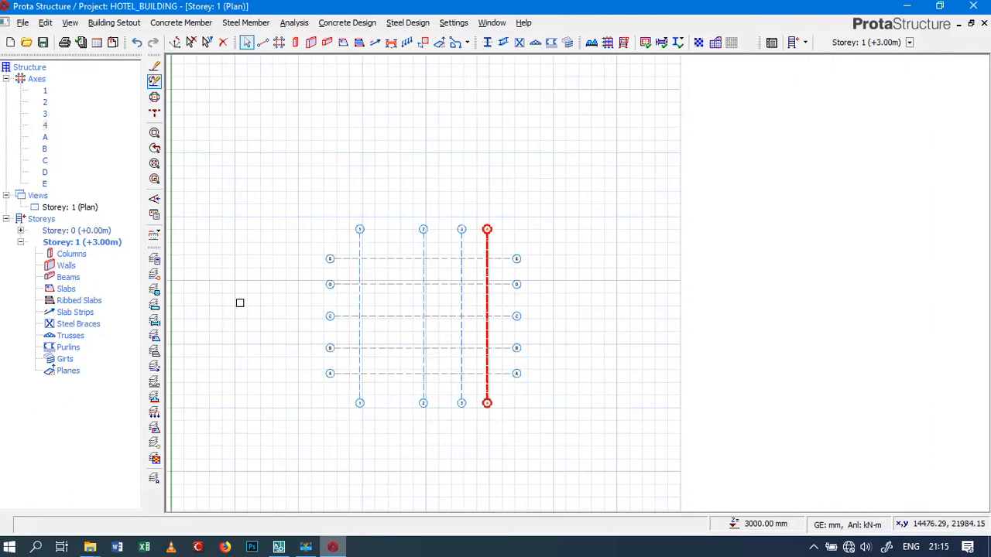
pyautogui.scroll(2, 308, 301)
pyautogui.scroll(-1, 489, 295)
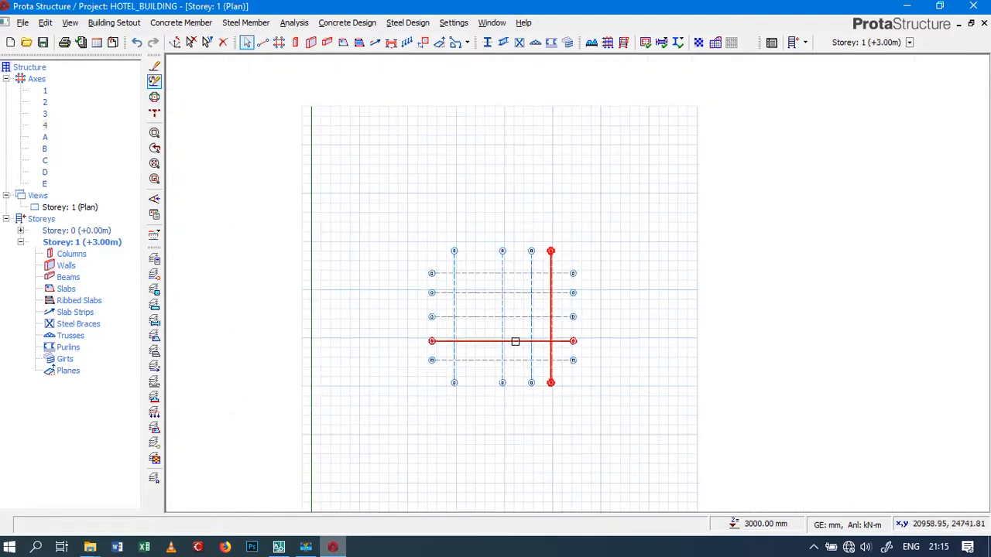
pyautogui.scroll(2, 513, 343)
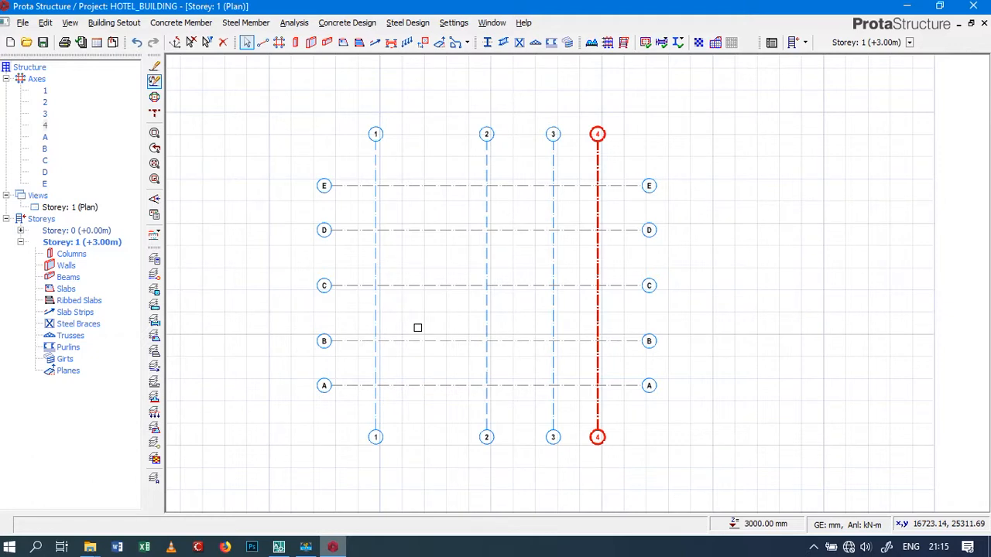
# Open the project properties and set the project title to HOTEL BUILDING
pyautogui.click(23, 24)
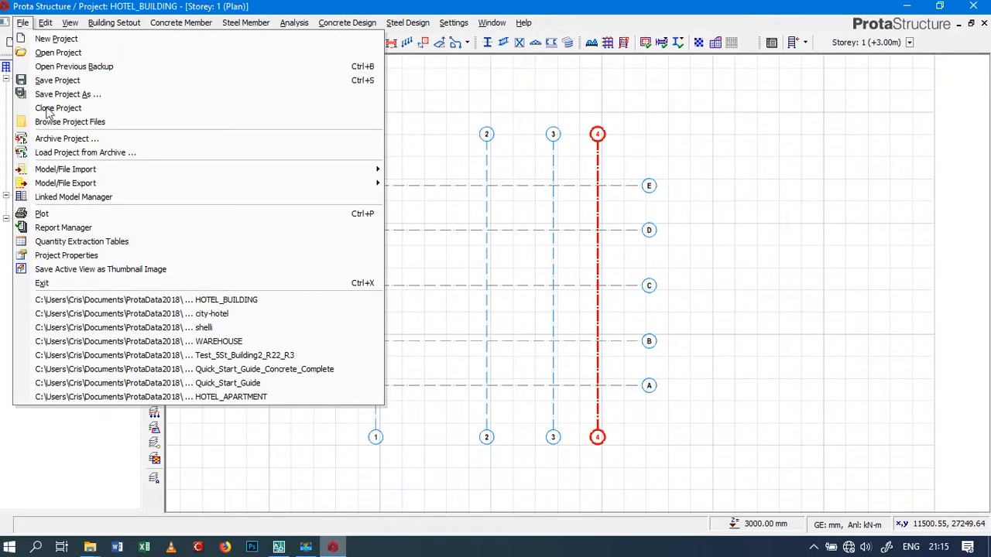
pyautogui.click(106, 255)
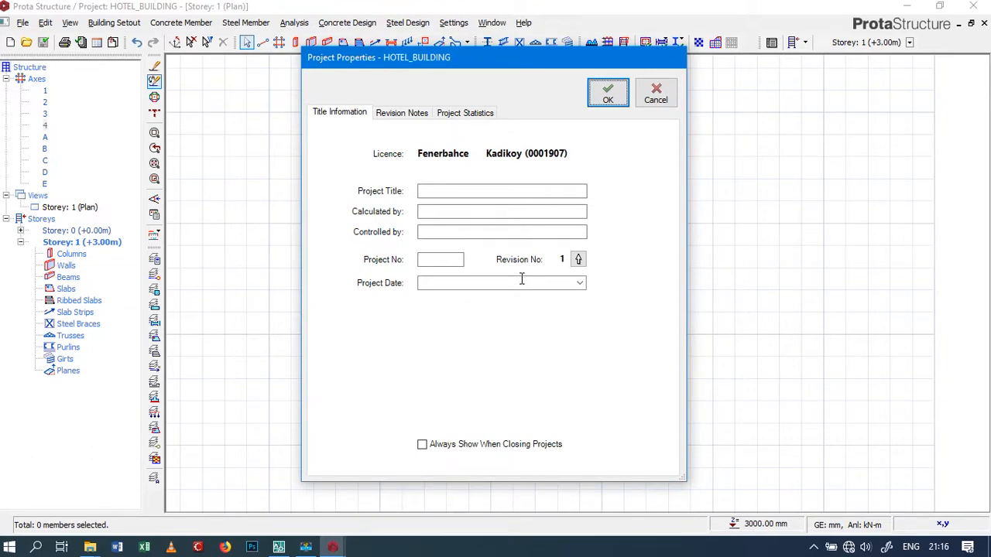
pyautogui.click(455, 191)
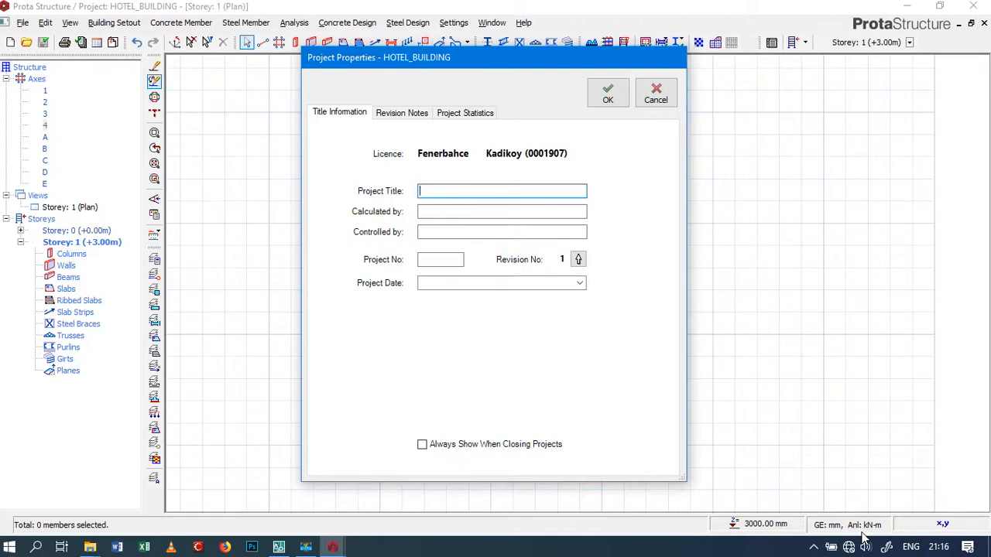
pyautogui.write('HOTEL BUILDING')
# Enter the designer's name under Calculated by and the consultancy's name under Controlled by
pyautogui.click(425, 212)
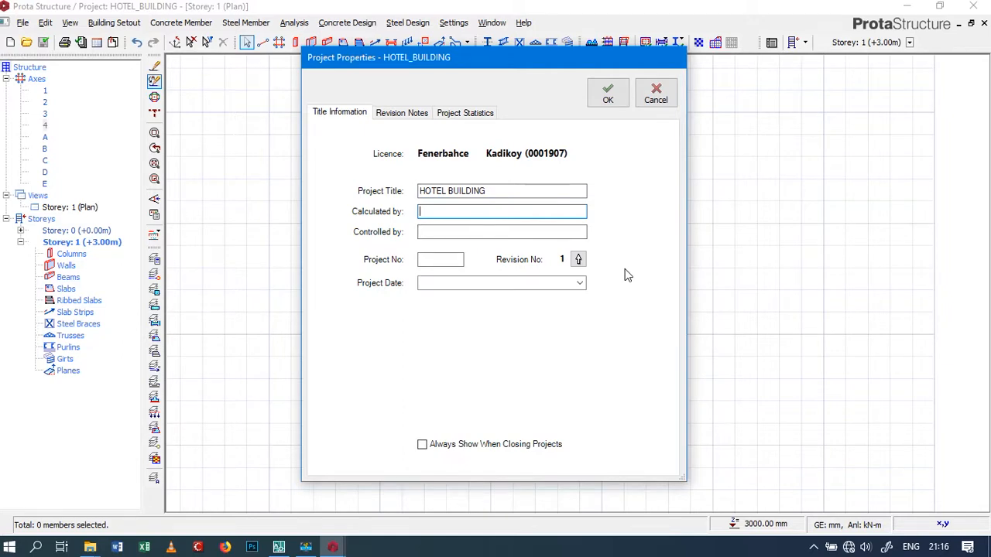
pyautogui.write('cris')
pyautogui.click(452, 232)
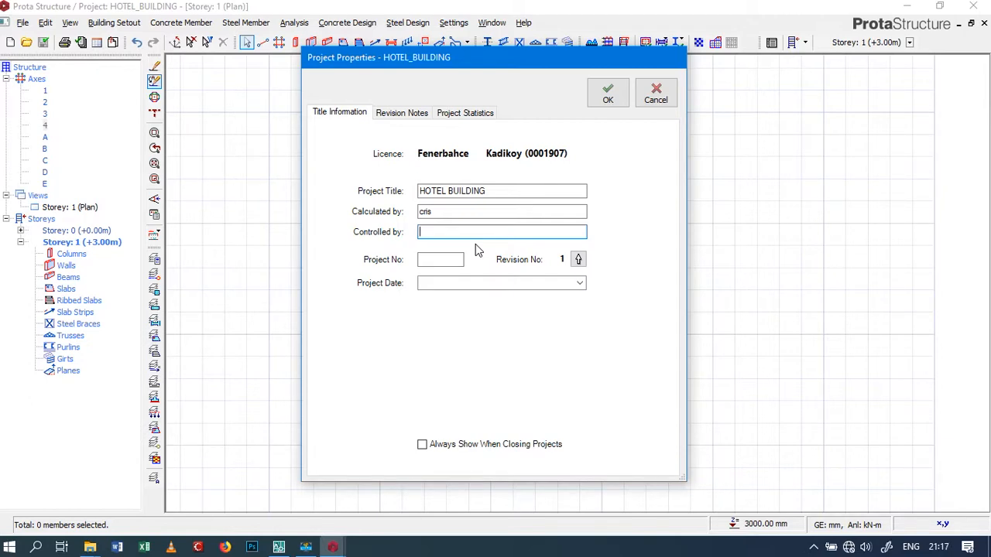
pyautogui.write('Cris Consultants')
# Set the project number to 004 and the project date to 26/08/2019
pyautogui.click(444, 260)
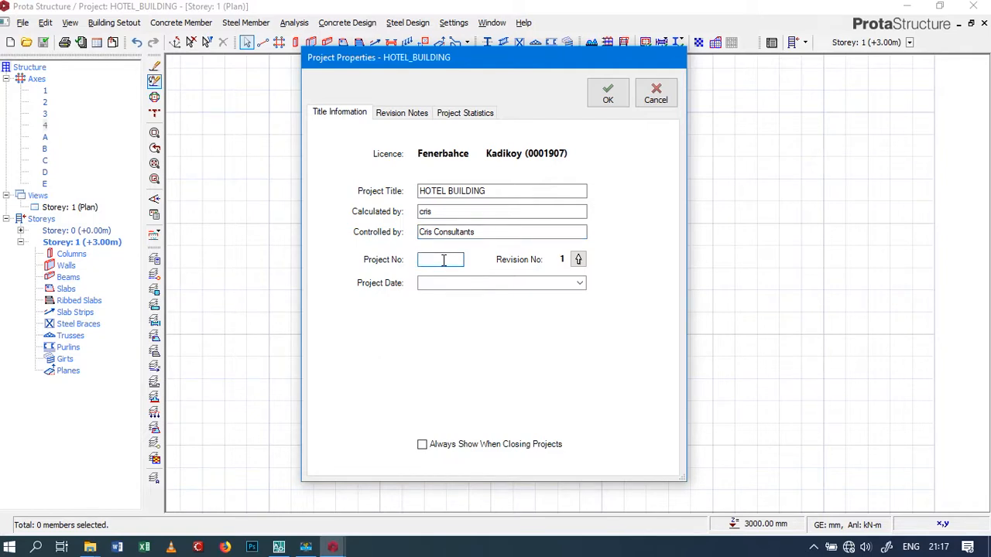
pyautogui.write('004')
pyautogui.click(580, 284)
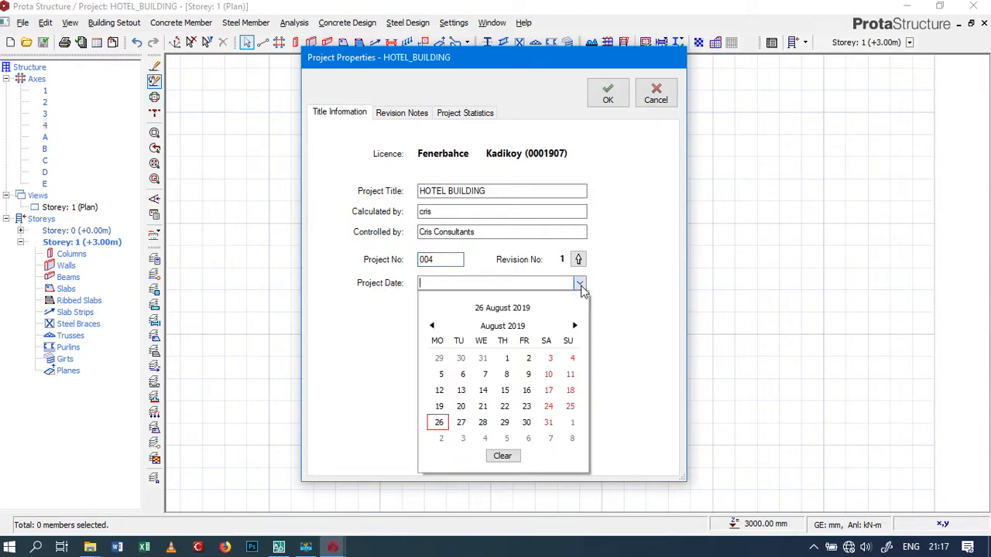
pyautogui.click(440, 423)
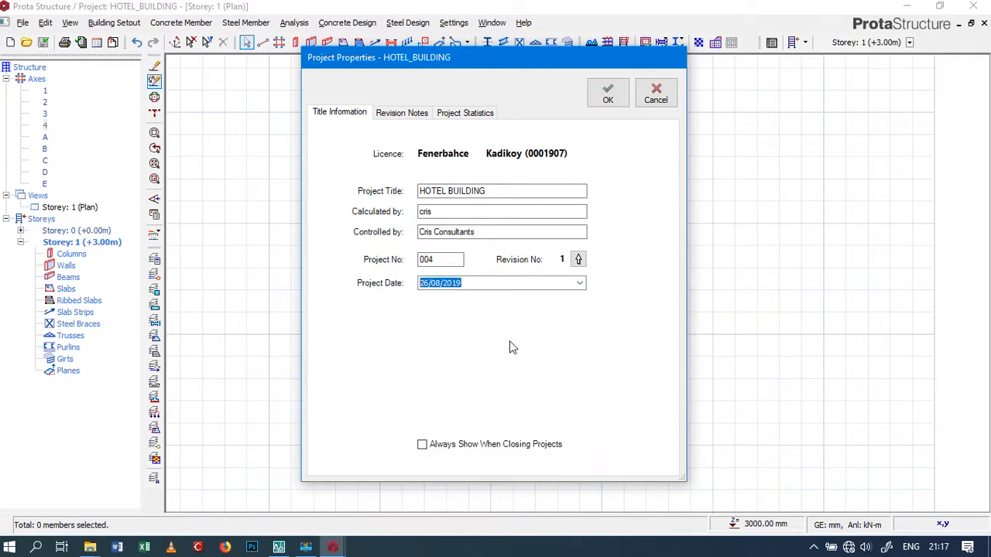
# Review the revision notes and project statistics, and accept the project properties
pyautogui.click(393, 114)
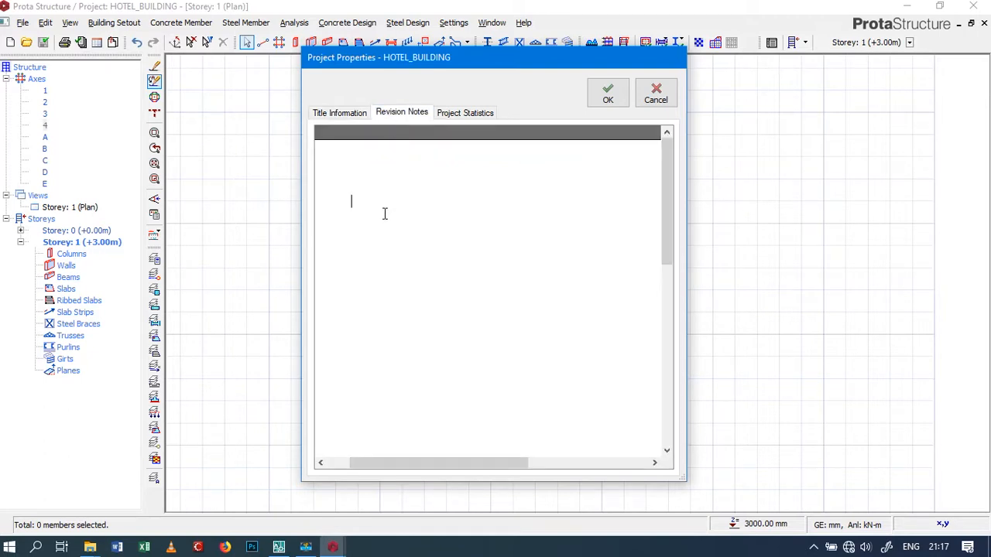
pyautogui.click(464, 115)
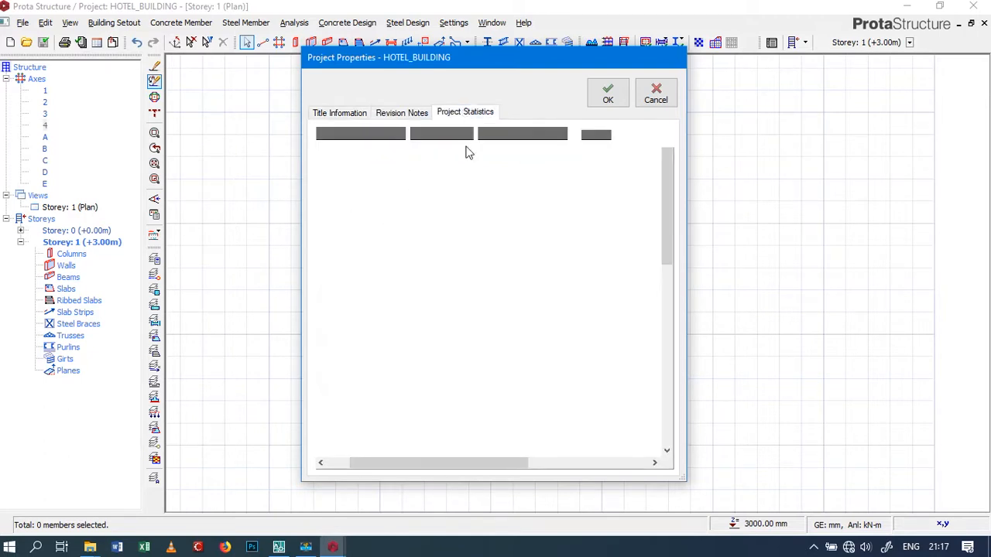
pyautogui.moveTo(558, 218)
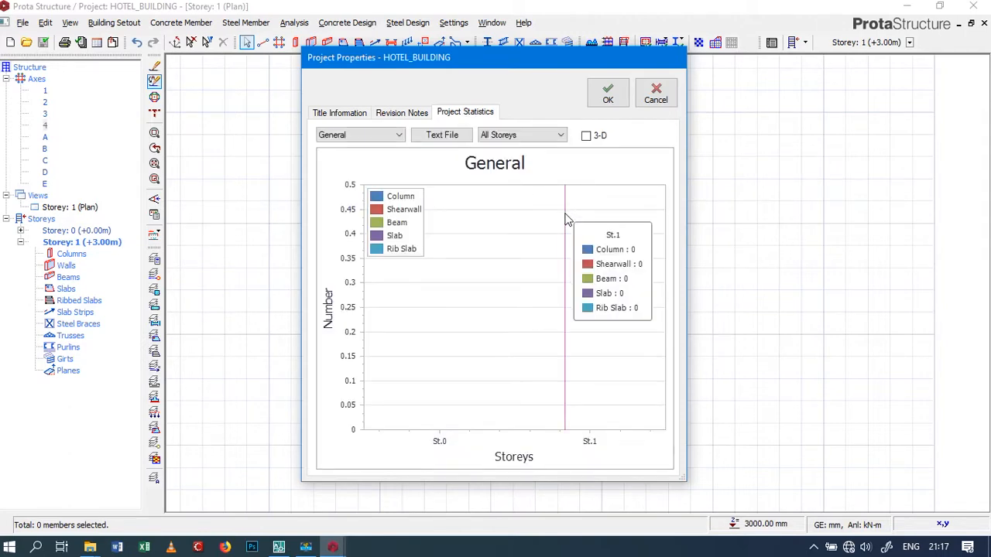
pyautogui.click(605, 96)
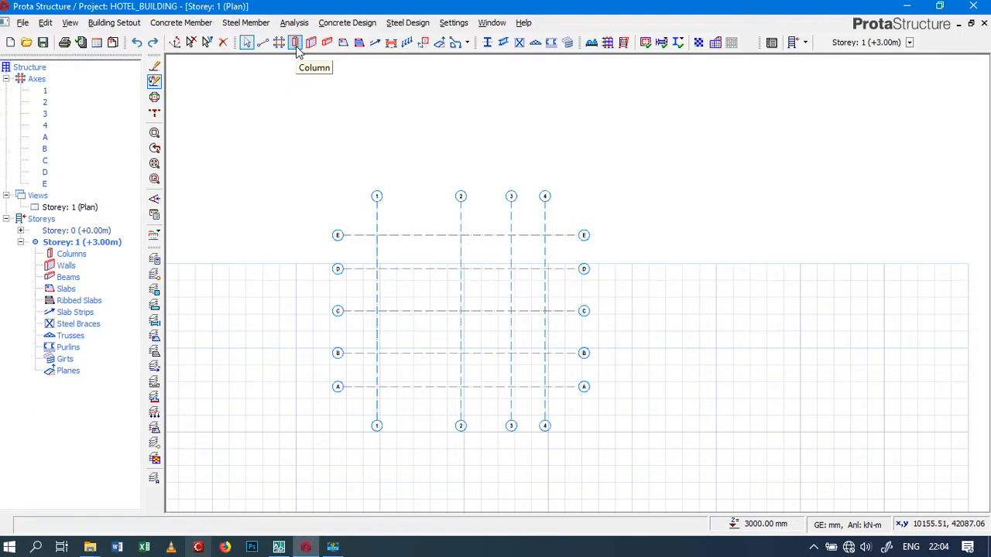
# Start inserting a concrete column and open the section manager for its cross-section
pyautogui.click(193, 23)
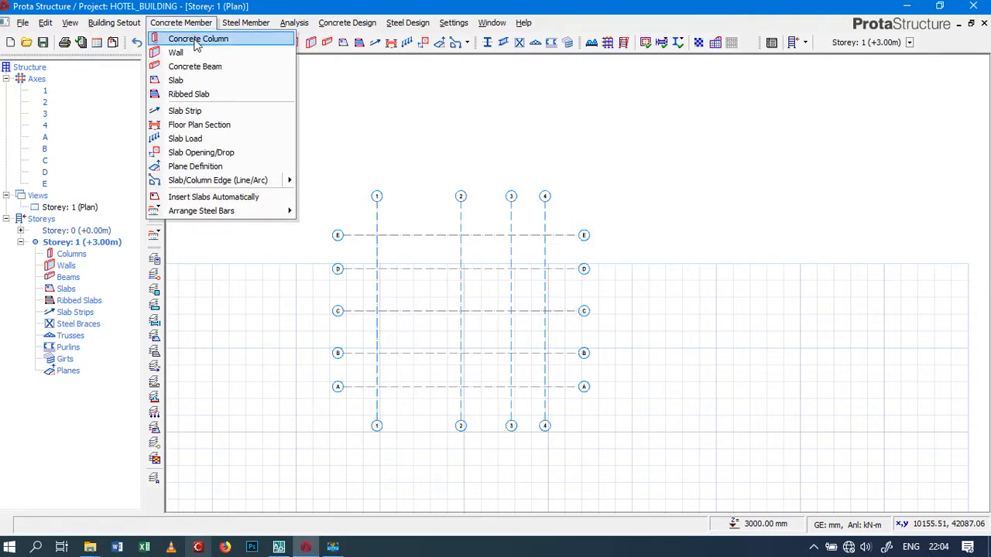
pyautogui.click(196, 41)
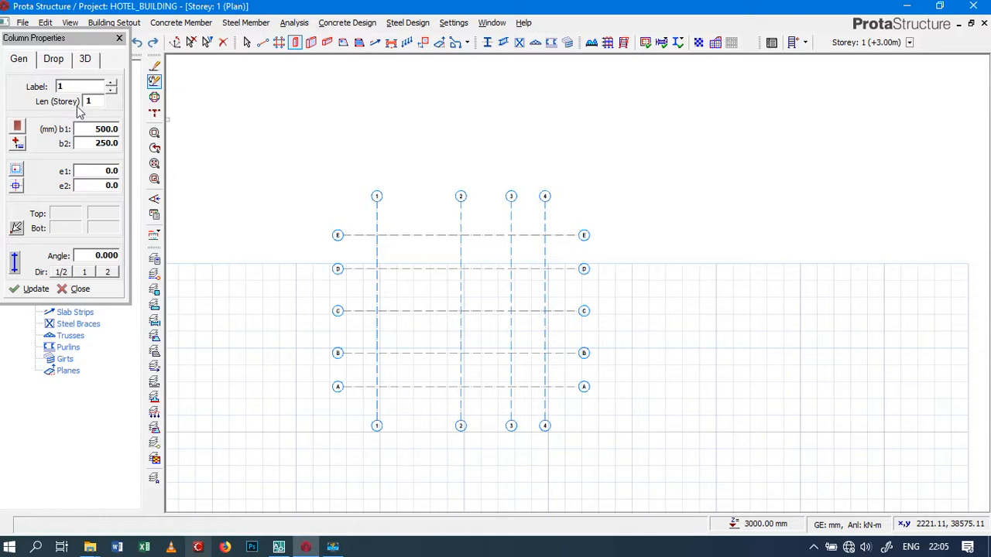
pyautogui.click(19, 129)
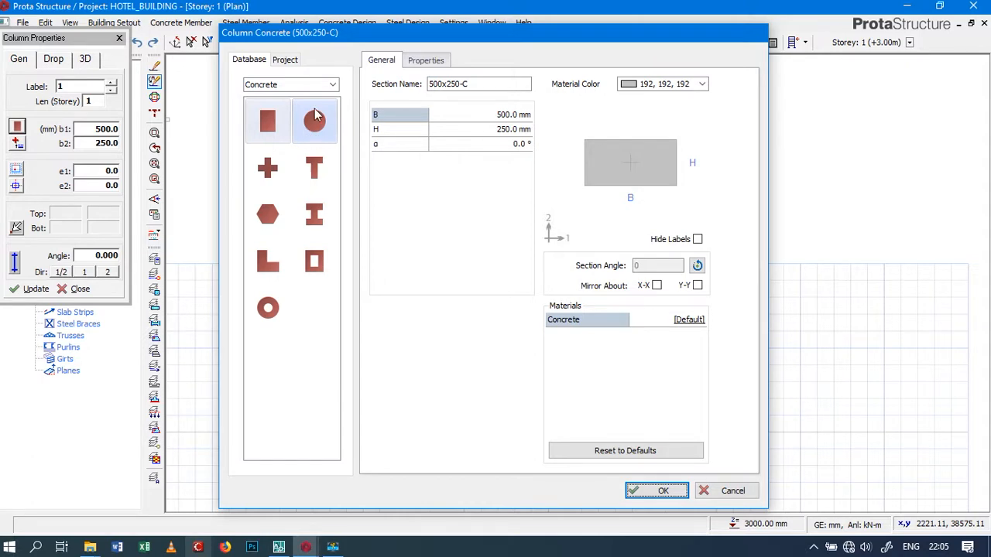
# Examine the Steel and Built Up Steel column sections, return to the Concrete category and accept the rectangular section
pyautogui.click(333, 86)
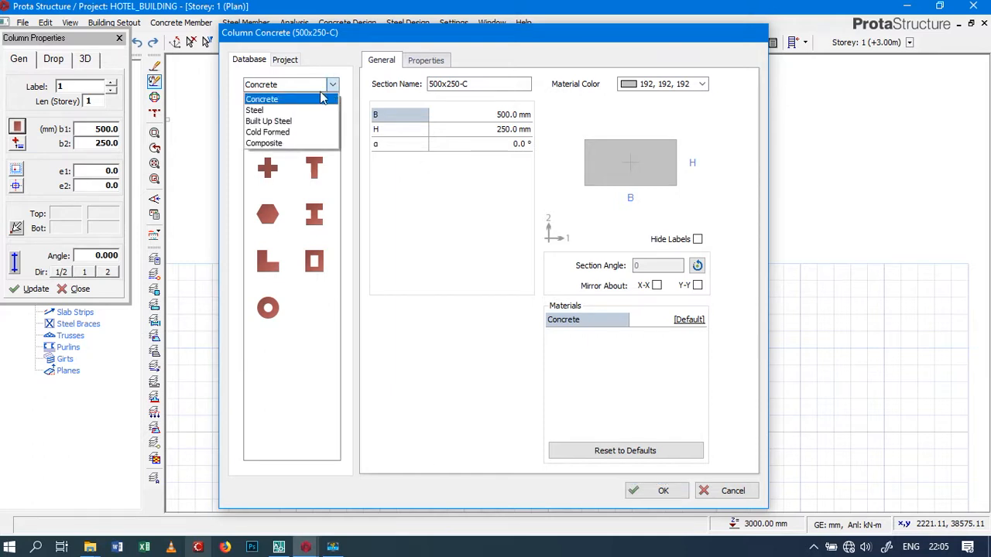
pyautogui.click(286, 113)
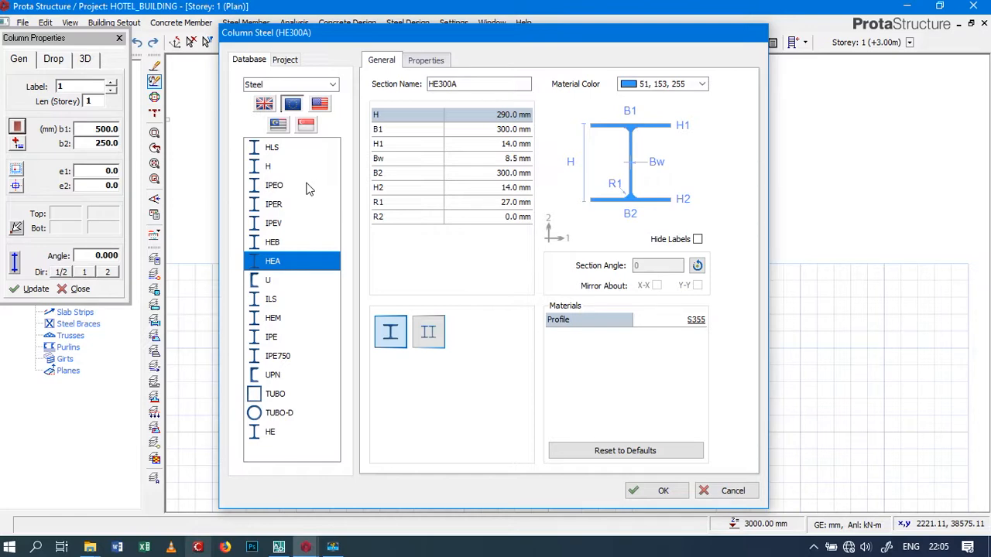
pyautogui.click(332, 84)
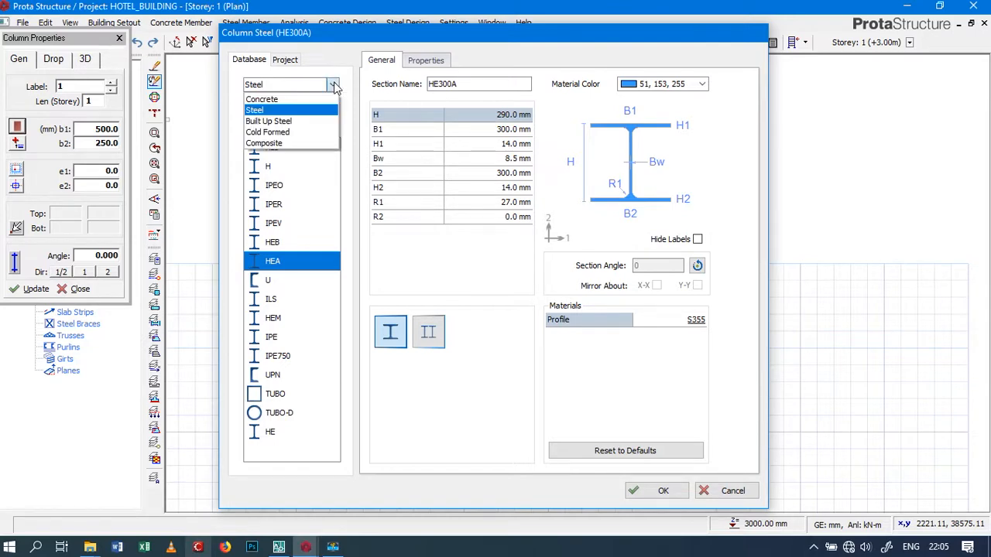
pyautogui.click(305, 121)
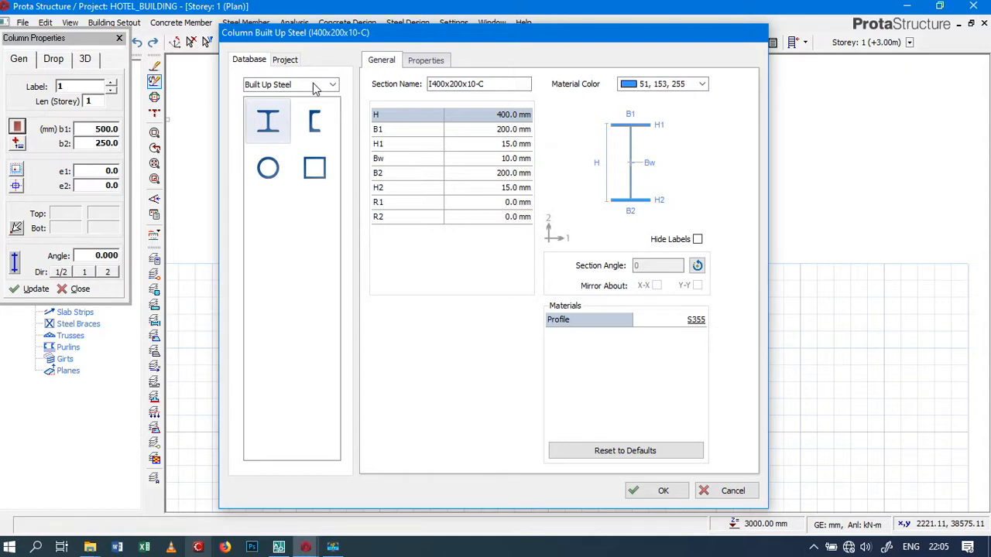
pyautogui.click(314, 86)
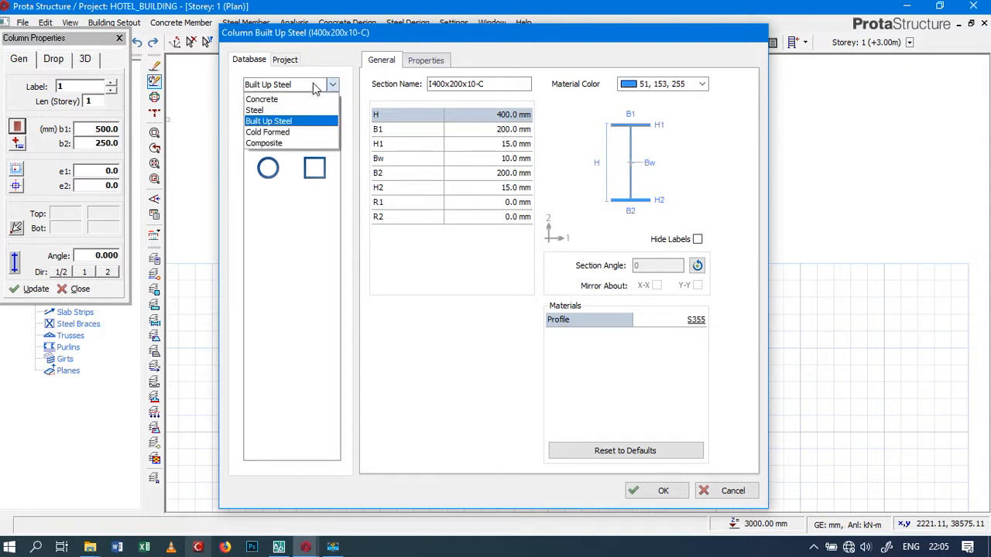
pyautogui.click(267, 100)
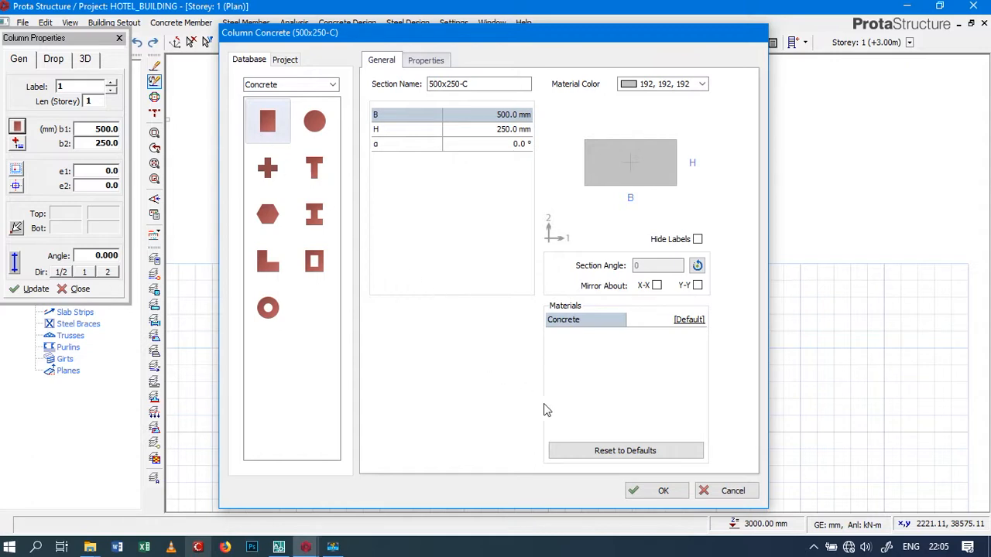
pyautogui.click(638, 492)
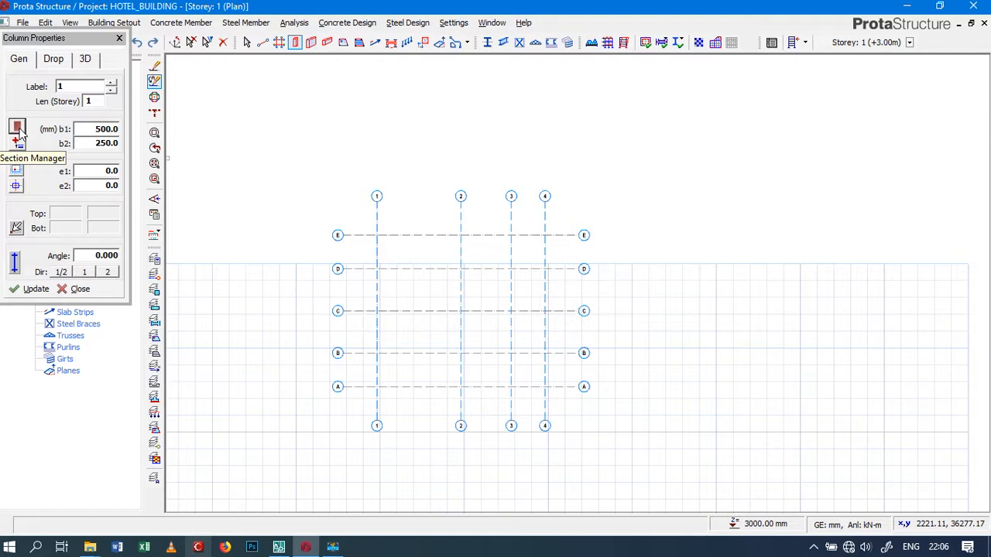
# Set the column's b1 to 250 mm and place the 250x250 column at axis intersection E/1
pyautogui.click(90, 131)
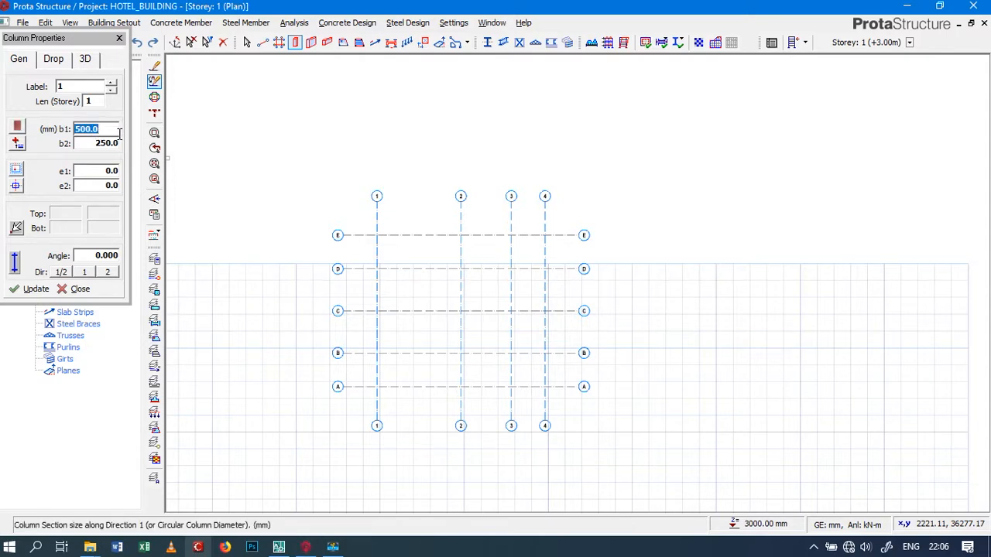
pyautogui.write('250')
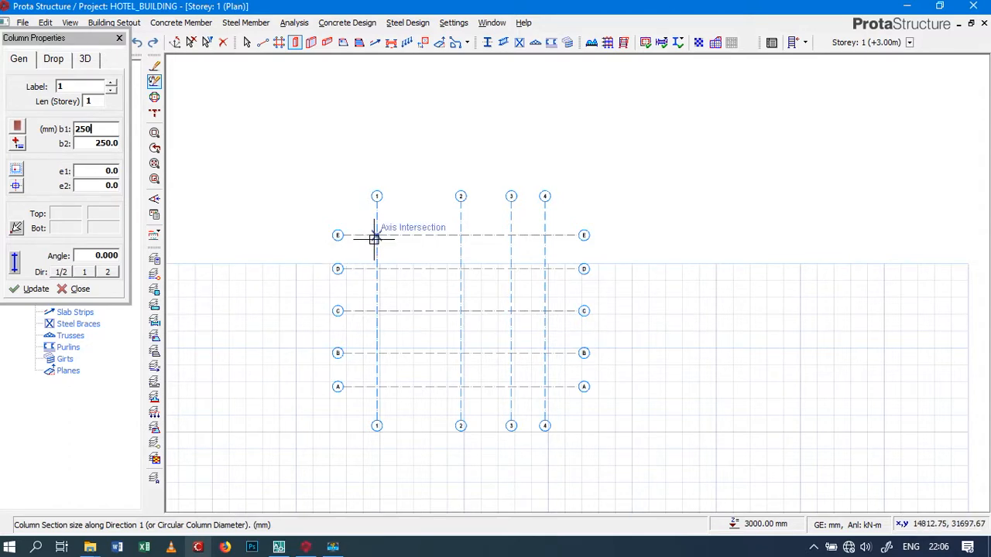
pyautogui.scroll(4, 374, 239)
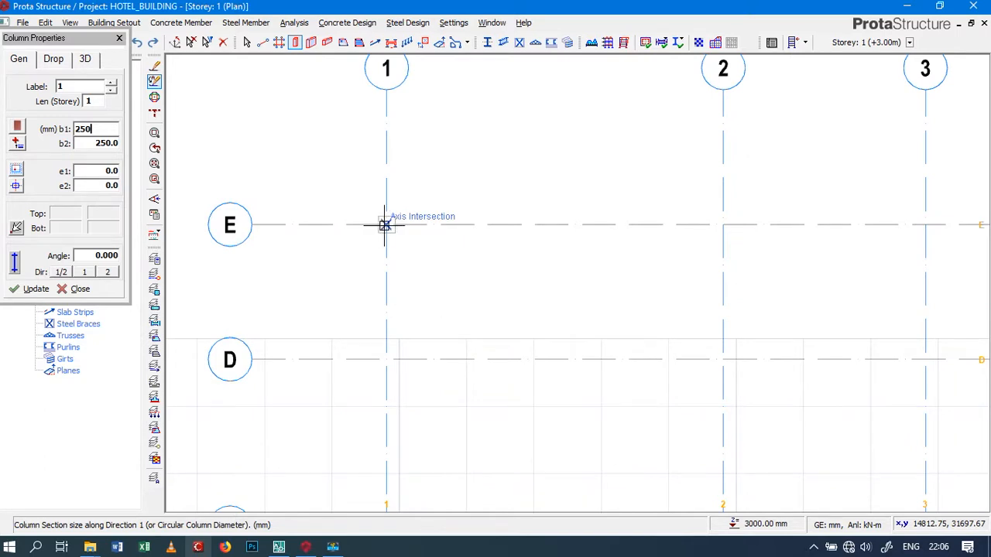
pyautogui.scroll(-3, 384, 226)
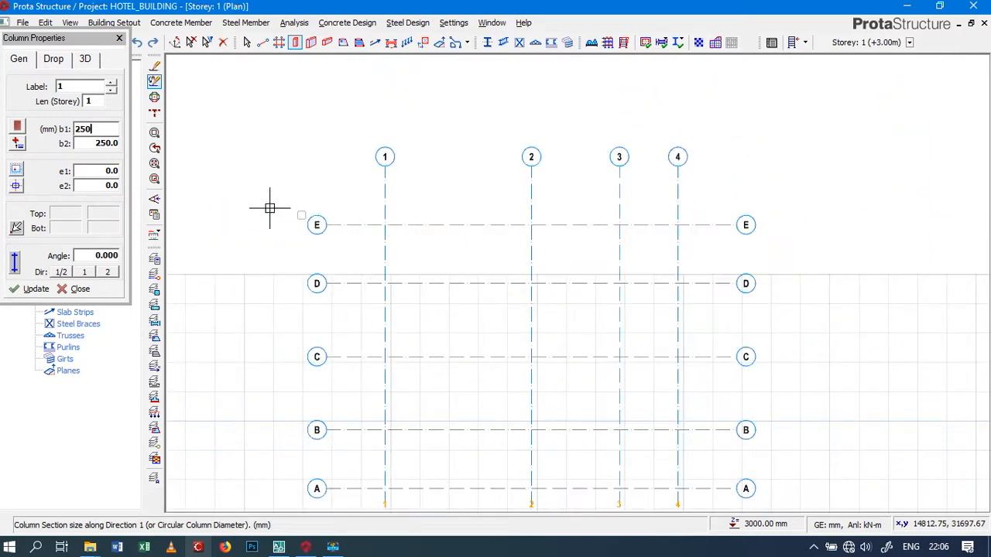
pyautogui.click(385, 225)
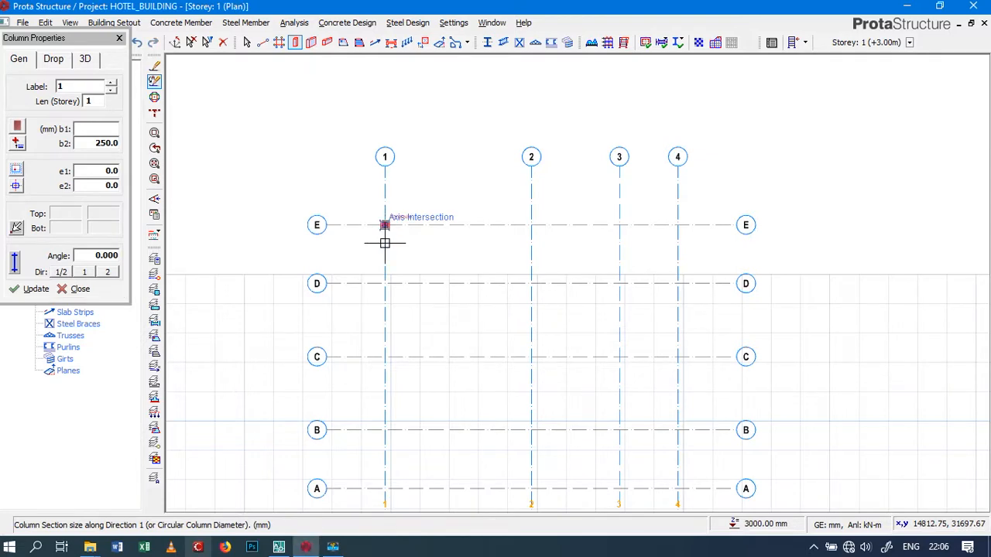
pyautogui.scroll(3, 388, 235)
pyautogui.scroll(2, 377, 206)
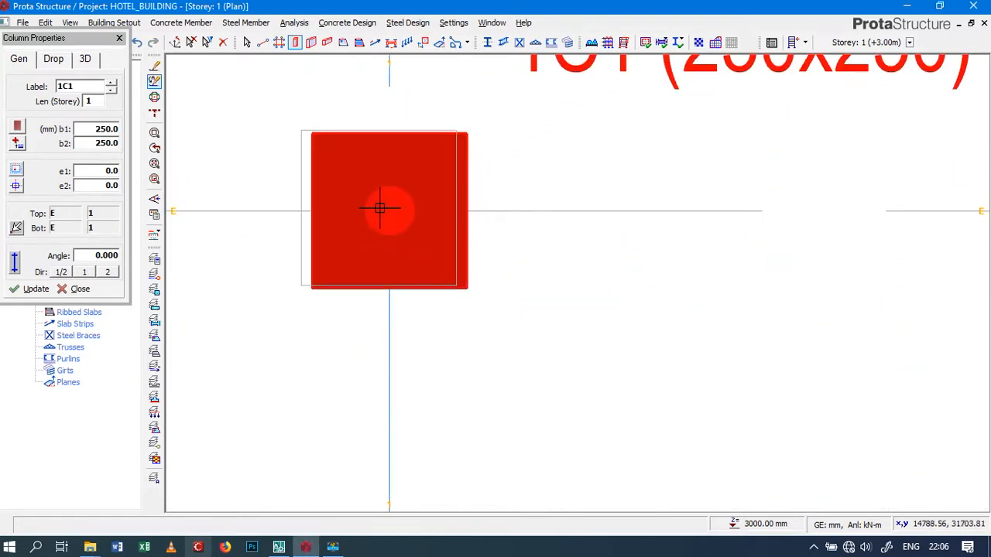
pyautogui.scroll(-4, 378, 206)
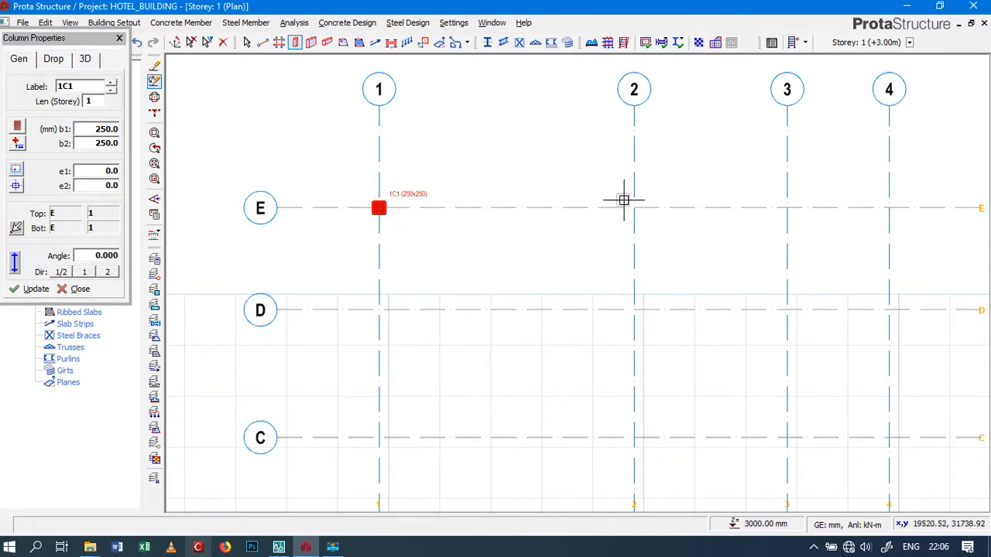
# Set the column eccentricities e1 and e2 to 125 mm each
pyautogui.scroll(3, 633, 206)
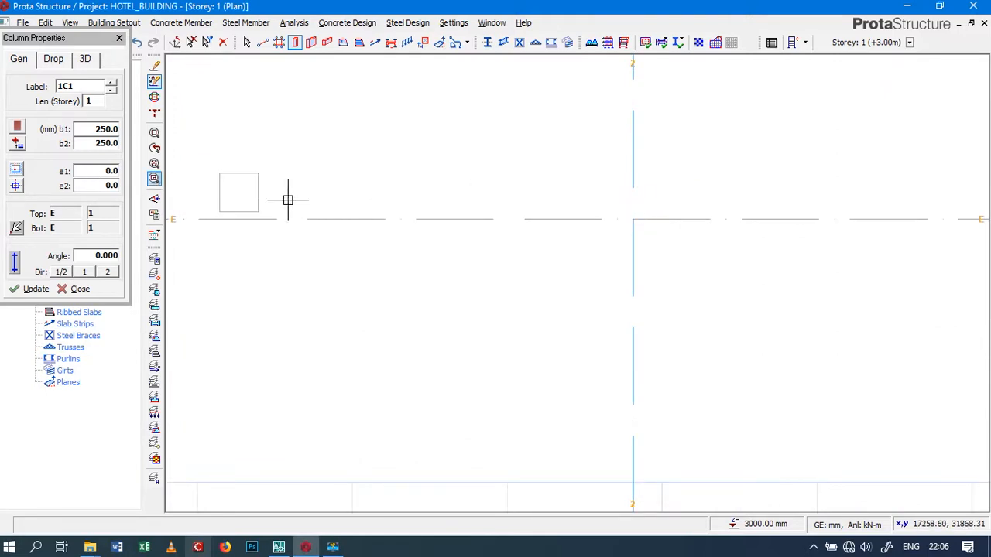
pyautogui.scroll(-5, 391, 205)
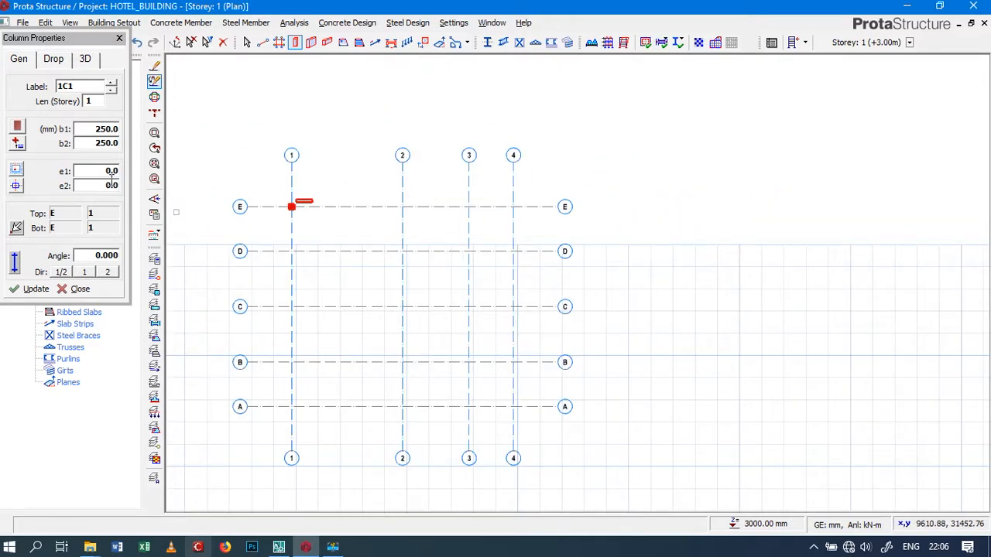
pyautogui.scroll(5, 294, 207)
pyautogui.scroll(1, 295, 207)
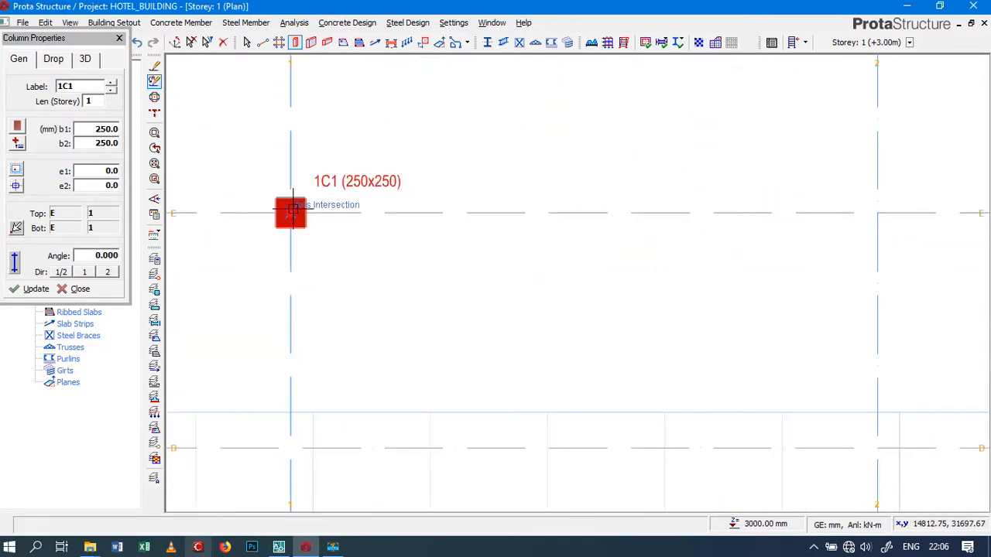
pyautogui.scroll(-5, 292, 213)
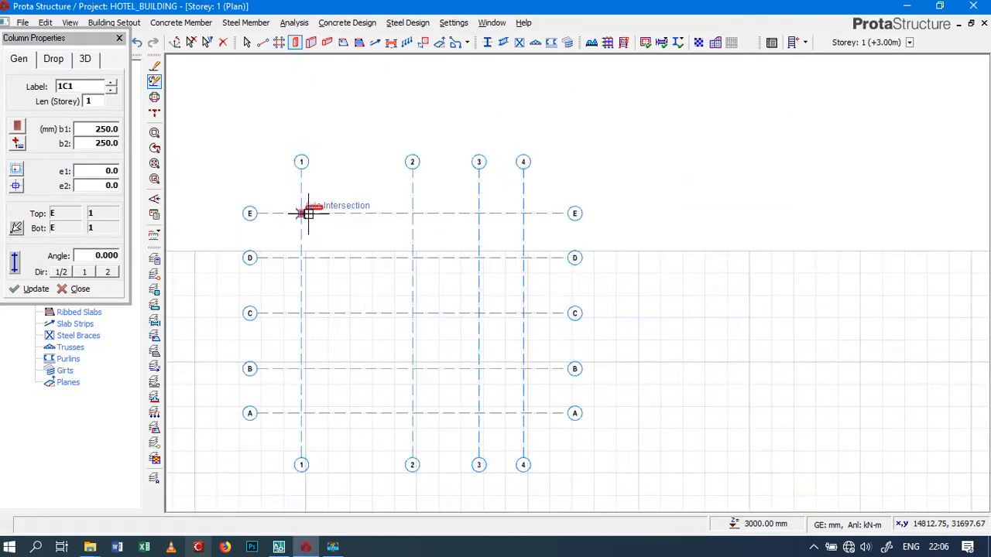
pyautogui.click(98, 168)
pyautogui.write('1')
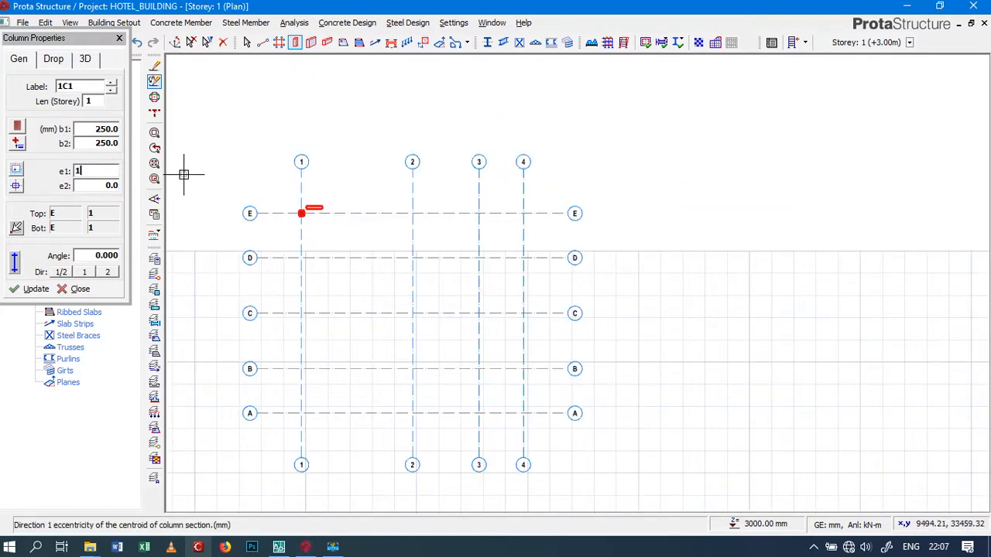
pyautogui.write('15')
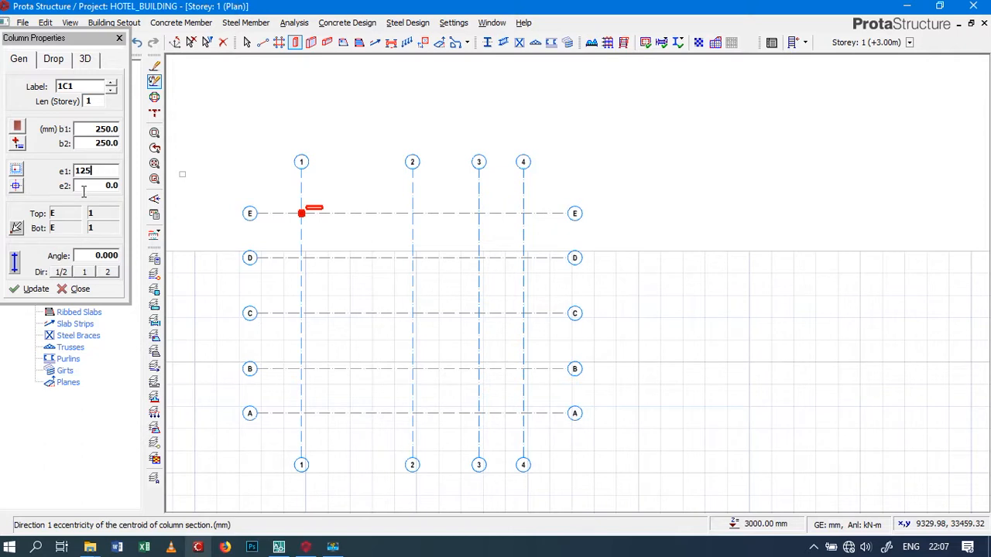
pyautogui.press('Tab')
pyautogui.write('1')
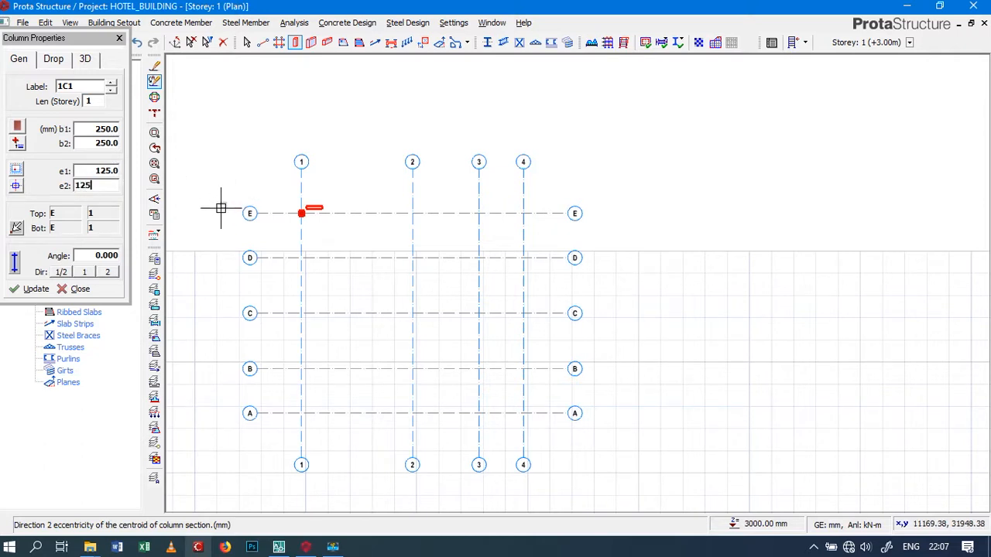
# Place the eccentric 250x250 column at axis intersection E/2 and compare its offset with the column at E/1
pyautogui.scroll(4, 395, 217)
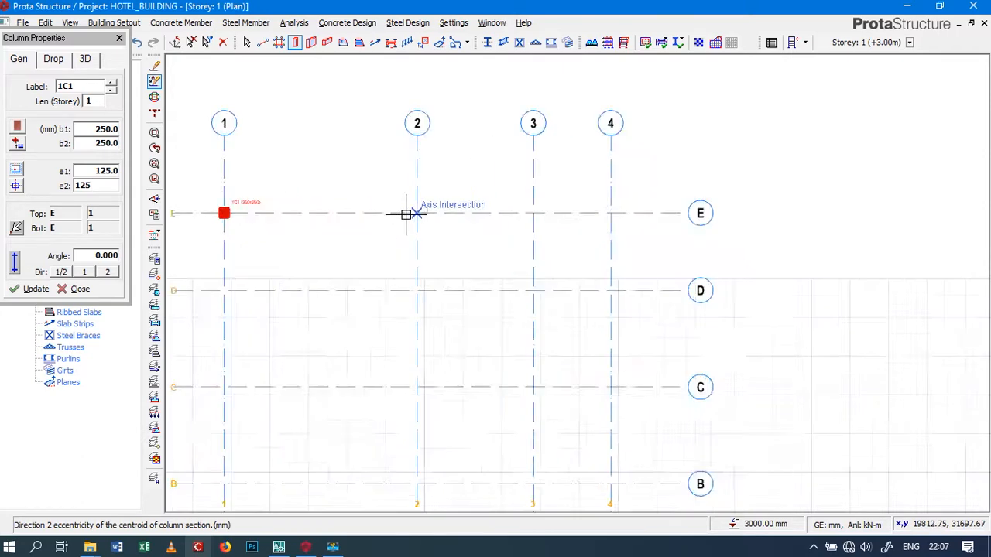
pyautogui.click(426, 213)
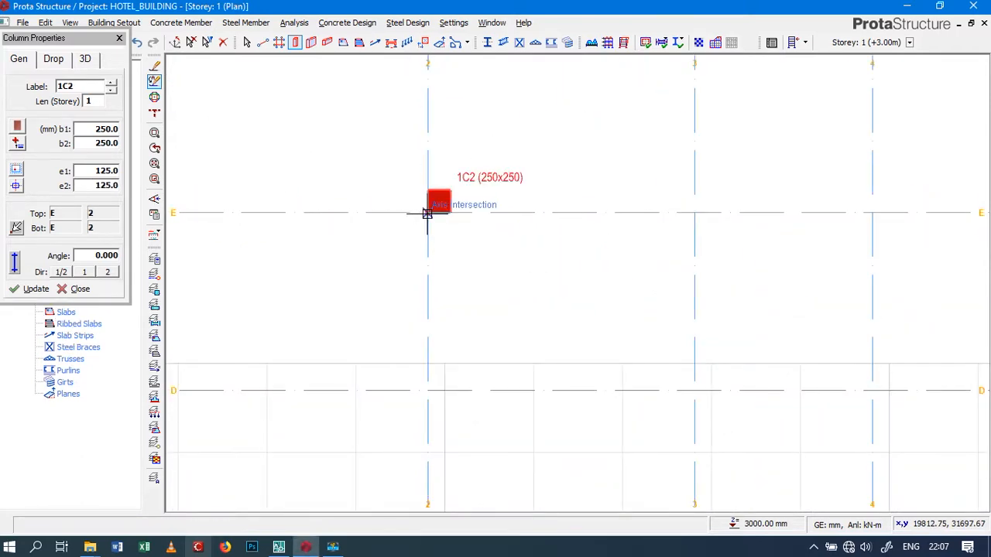
pyautogui.scroll(3, 428, 211)
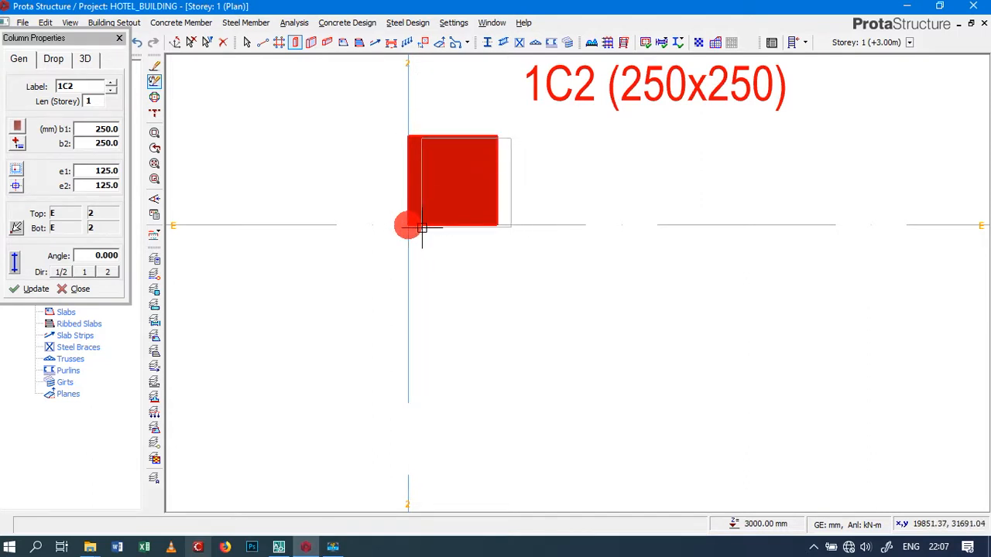
pyautogui.scroll(-3, 424, 228)
pyautogui.scroll(-4, 421, 228)
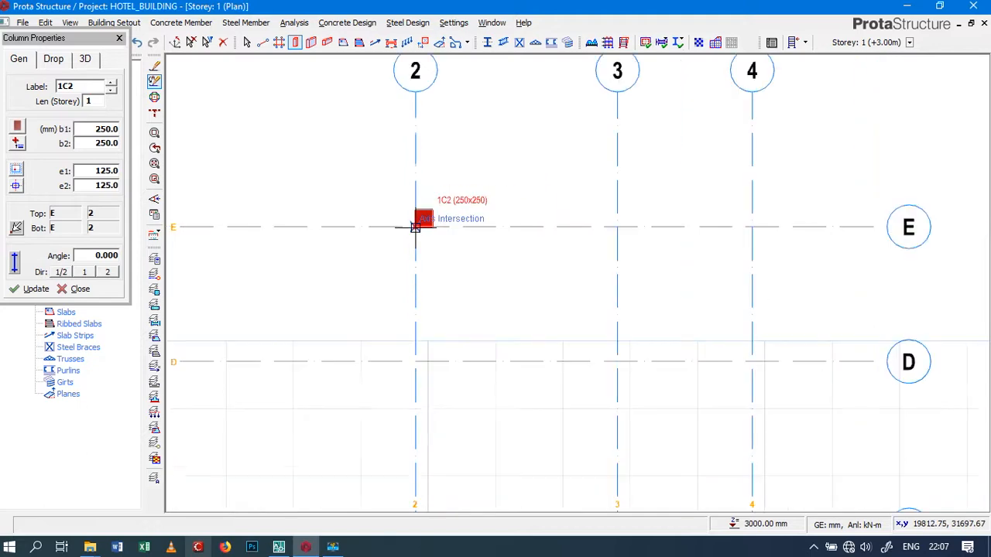
pyautogui.scroll(-3, 418, 214)
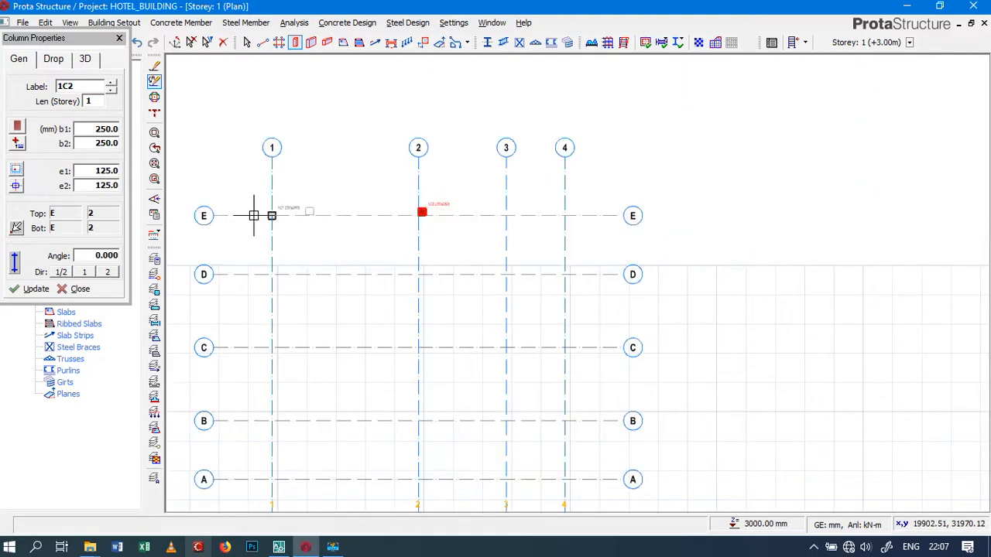
pyautogui.scroll(5, 276, 215)
pyautogui.scroll(2, 276, 214)
pyautogui.scroll(-2, 277, 214)
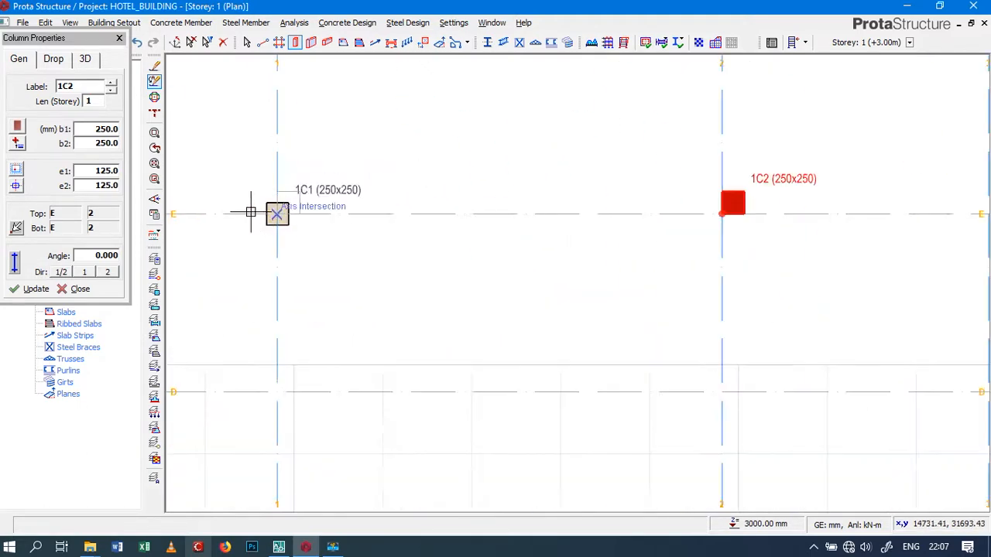
# Centre the column section on its insertion point and place a 250x250 column at axis intersection D/1
pyautogui.click(17, 185)
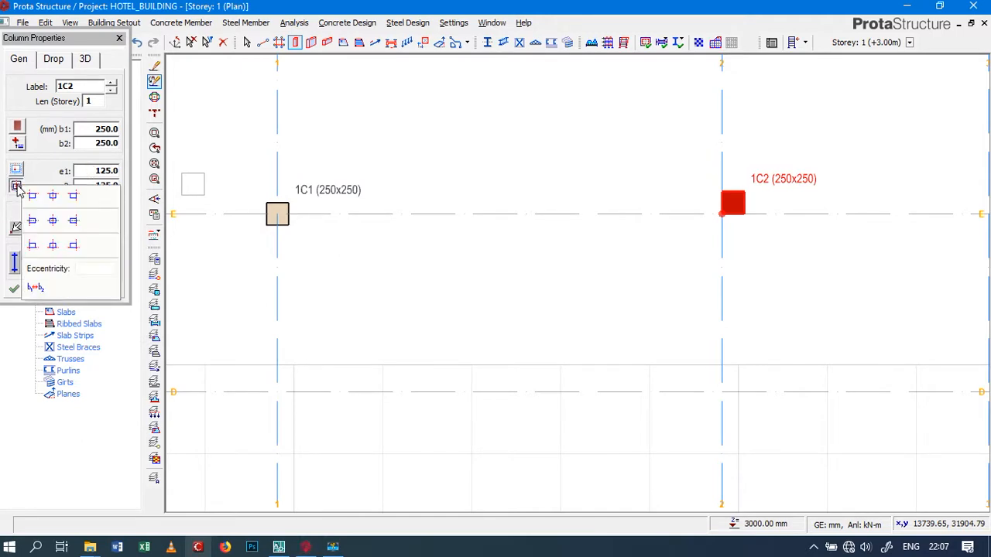
pyautogui.click(53, 223)
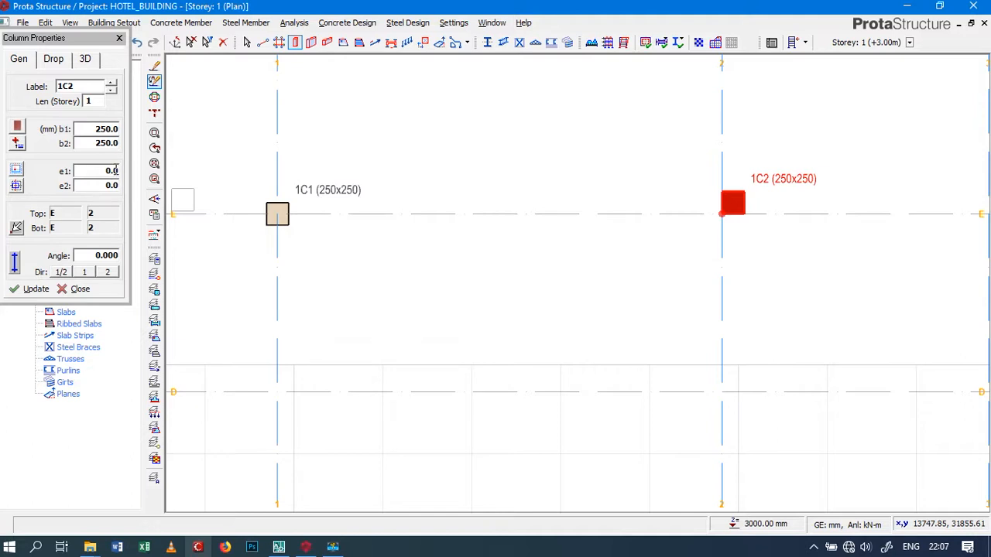
pyautogui.scroll(-3, 310, 240)
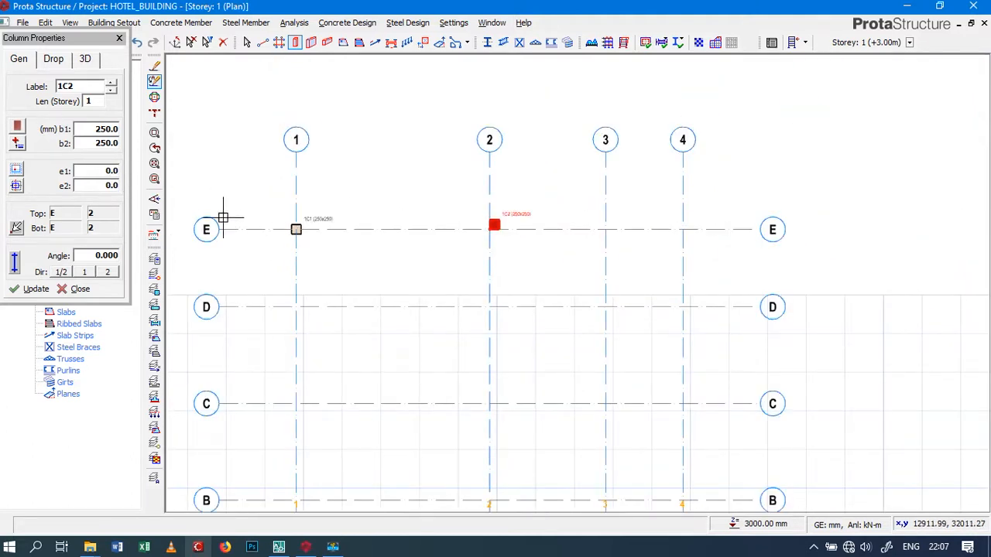
pyautogui.click(295, 309)
pyautogui.scroll(2, 298, 308)
pyautogui.scroll(3, 298, 308)
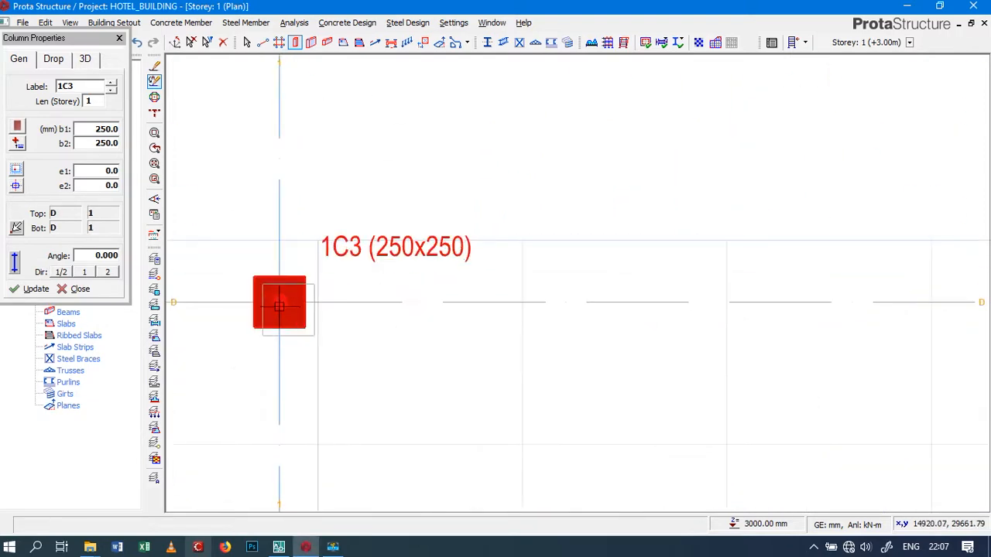
pyautogui.scroll(-1, 267, 303)
pyautogui.scroll(-3, 273, 304)
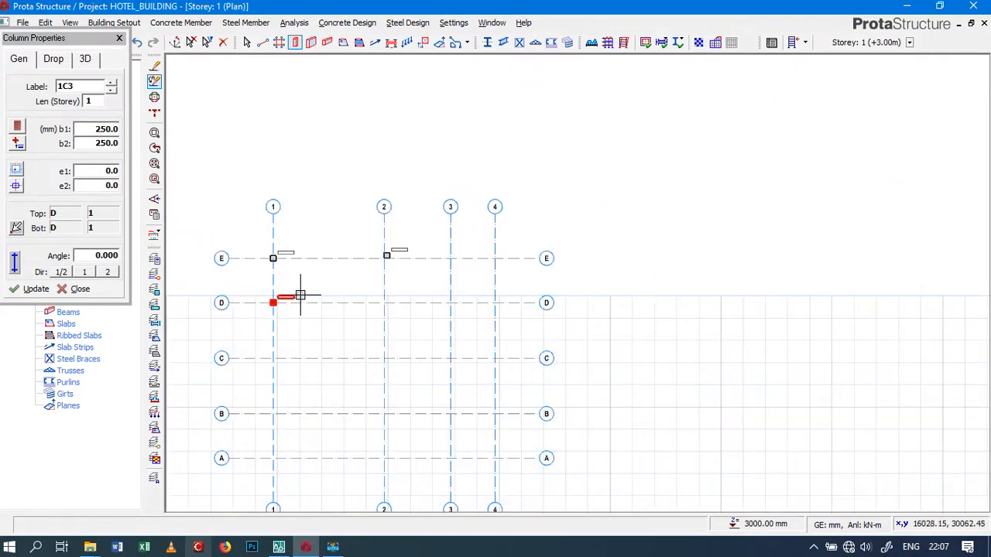
pyautogui.press('Escape')
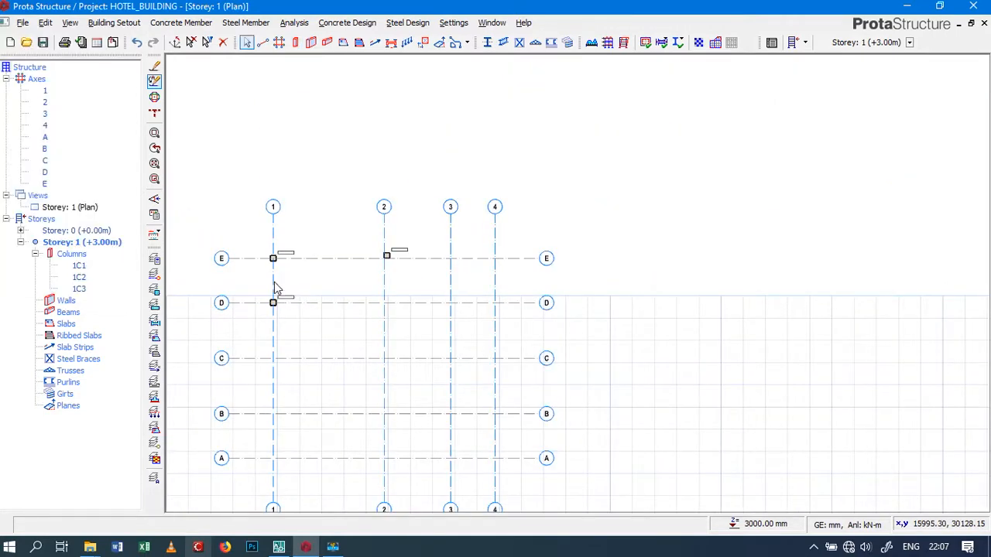
# Delete the three trial columns at axis intersections E/1, D/1 and E/2
pyautogui.scroll(3, 273, 265)
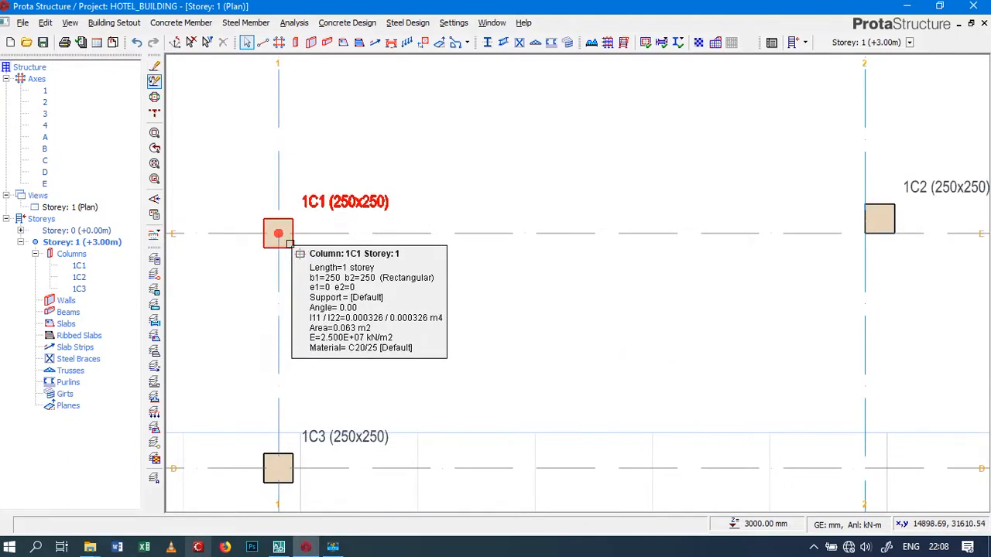
pyautogui.click(281, 243)
pyautogui.press('Delete')
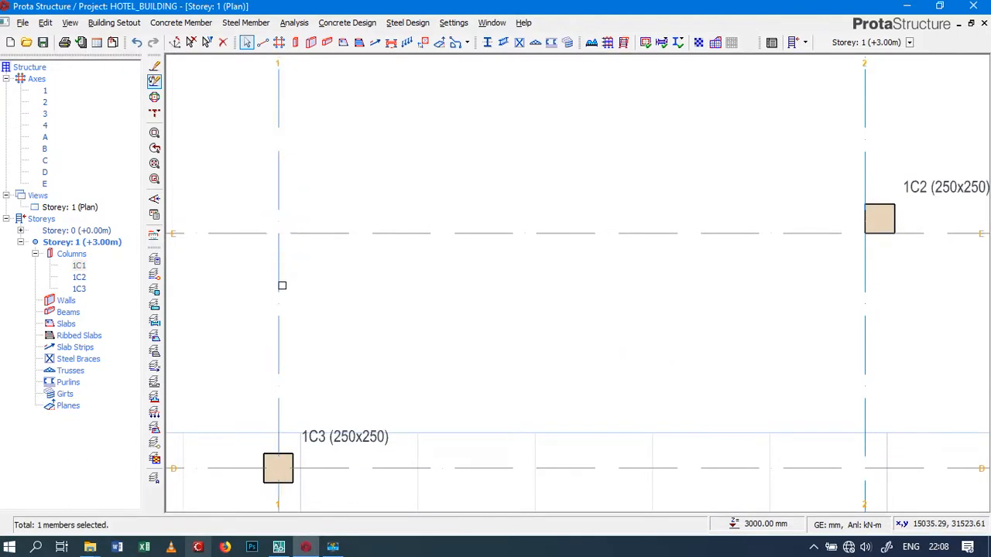
pyautogui.click(298, 433)
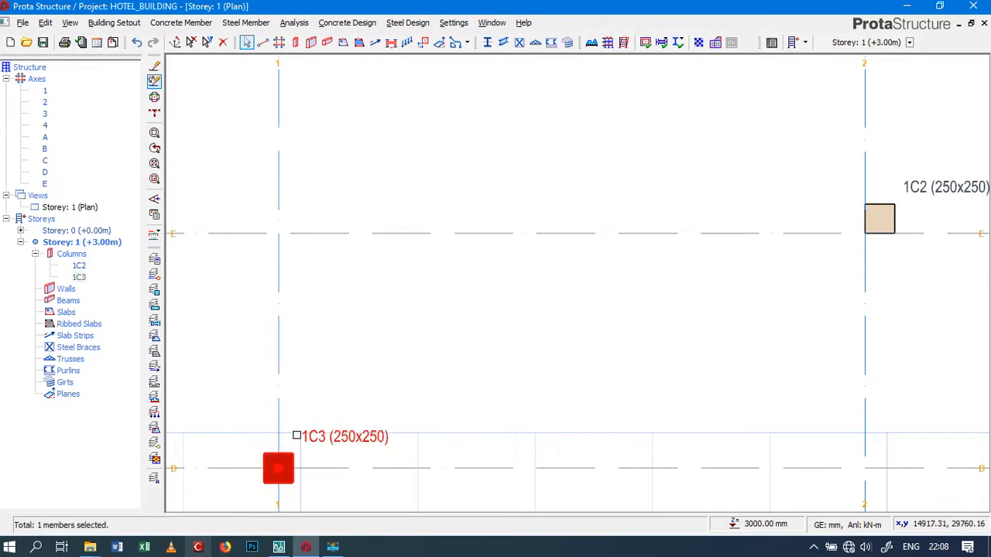
pyautogui.press('Delete')
pyautogui.scroll(-3, 296, 394)
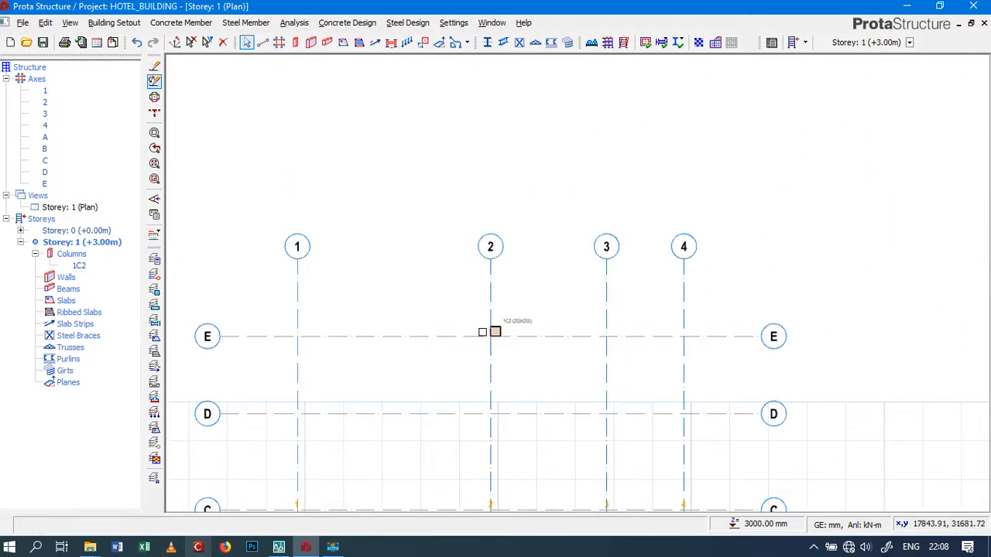
pyautogui.scroll(4, 499, 331)
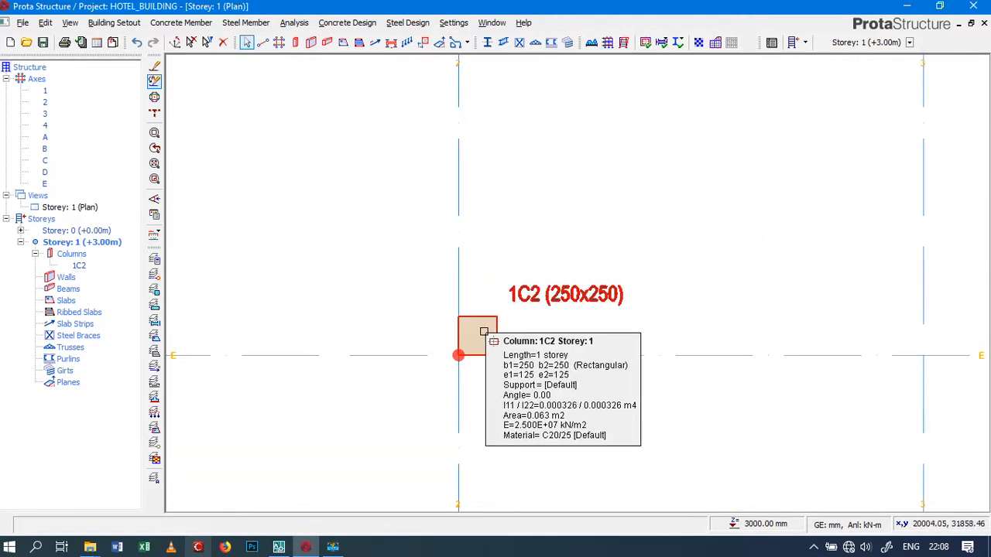
pyautogui.click(497, 330)
pyautogui.press('Delete')
pyautogui.scroll(-4, 482, 310)
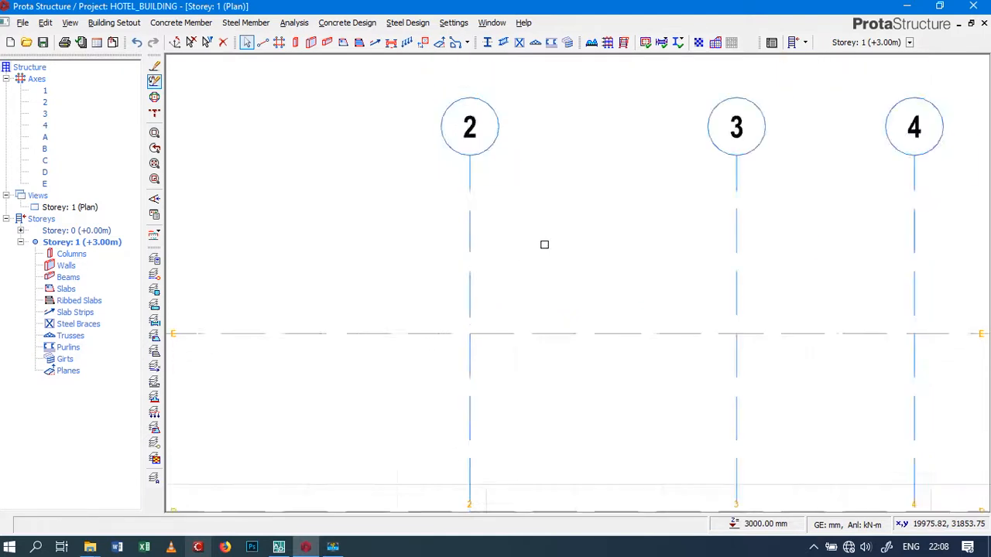
# Start a new concrete column with b1 set to 250 mm and the section centred on its insertion point
pyautogui.click(295, 43)
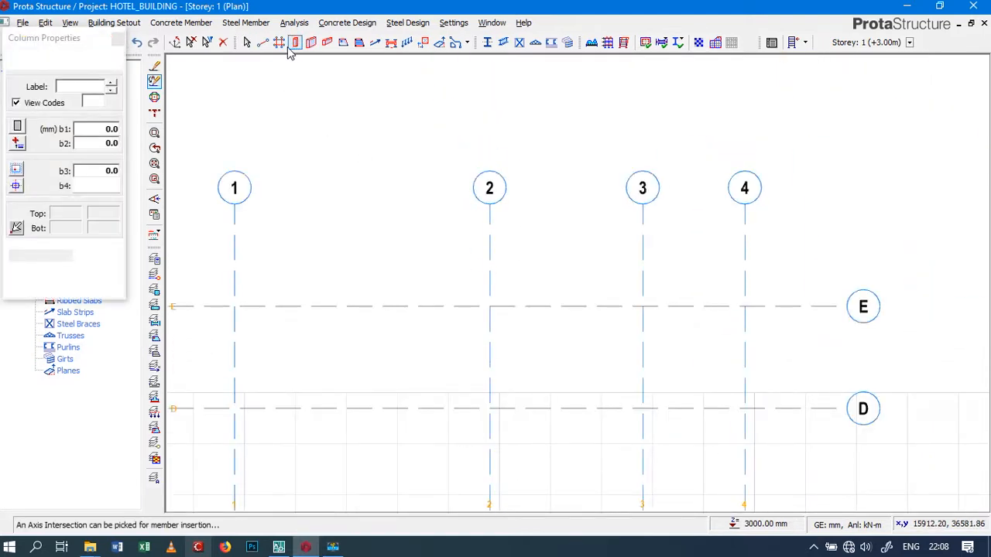
pyautogui.click(85, 129)
pyautogui.write('250')
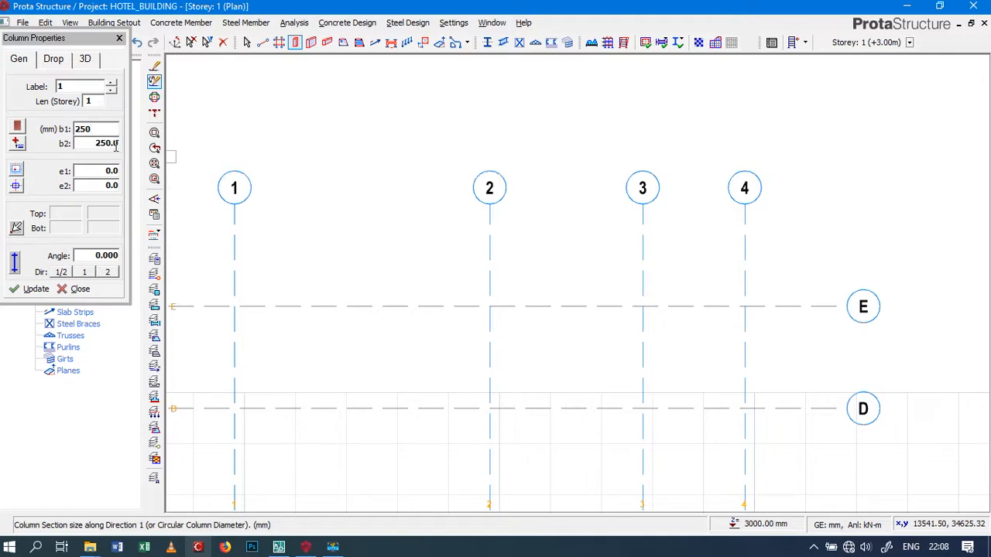
pyautogui.click(17, 186)
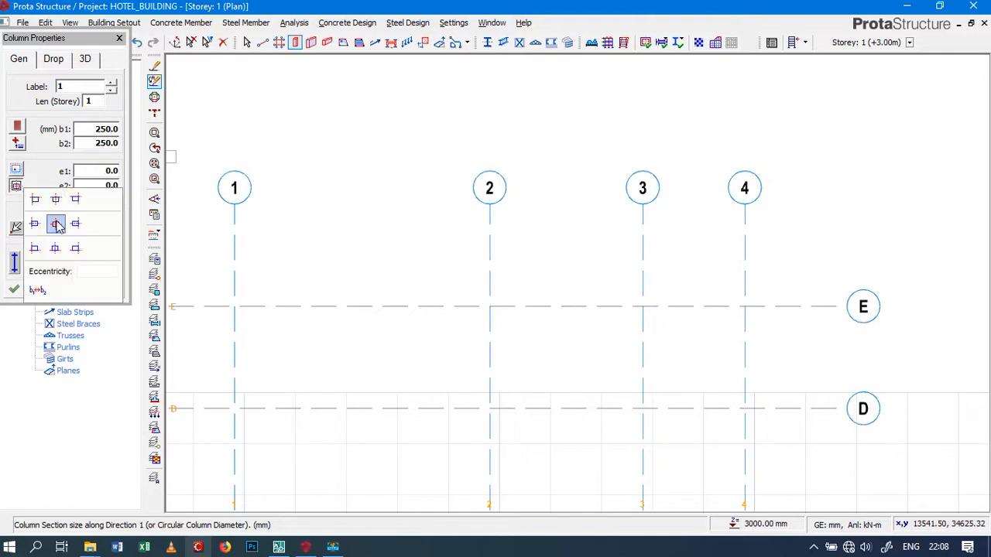
# Place 250x250 columns along axis 1 at its intersections with axes D, C and B
pyautogui.scroll(-2, 418, 197)
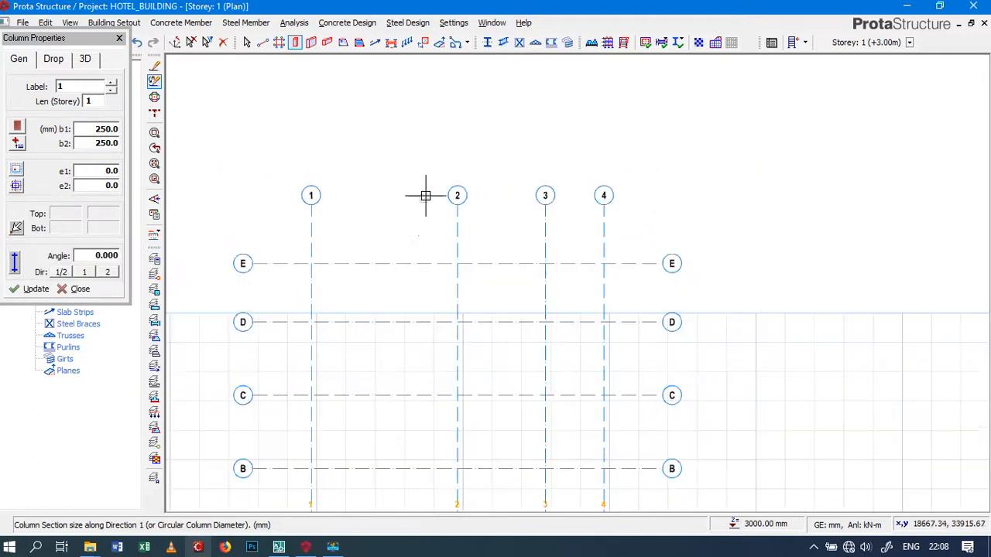
pyautogui.scroll(-2, 360, 271)
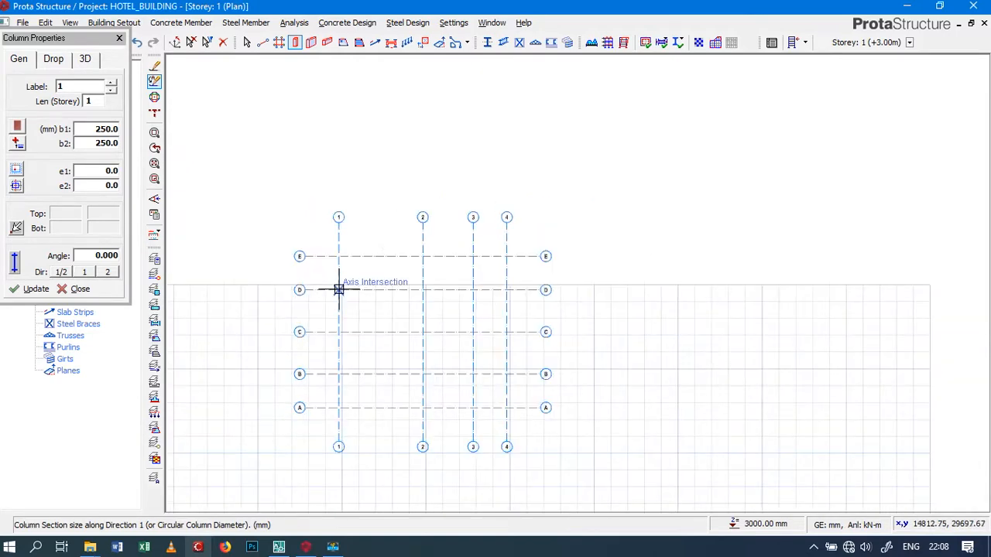
pyautogui.click(338, 289)
pyautogui.click(340, 330)
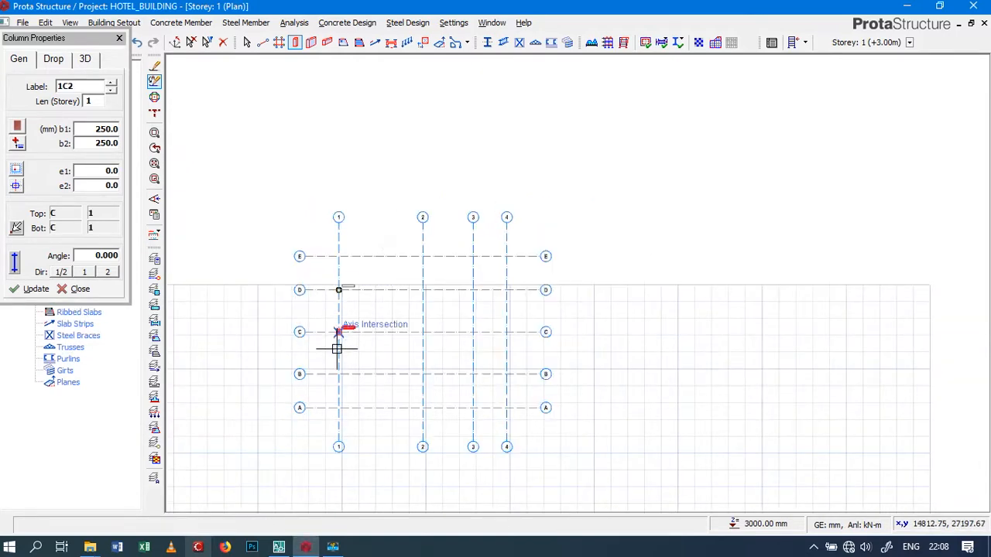
pyautogui.click(339, 373)
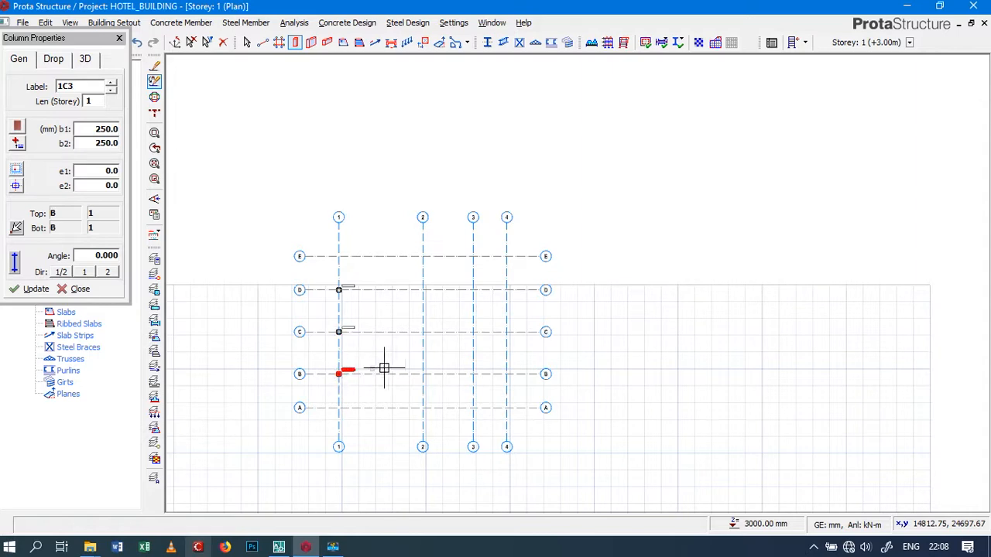
# Place 250x250 columns along axis 2 at its intersections with axes E, D, C, B and A
pyautogui.click(422, 256)
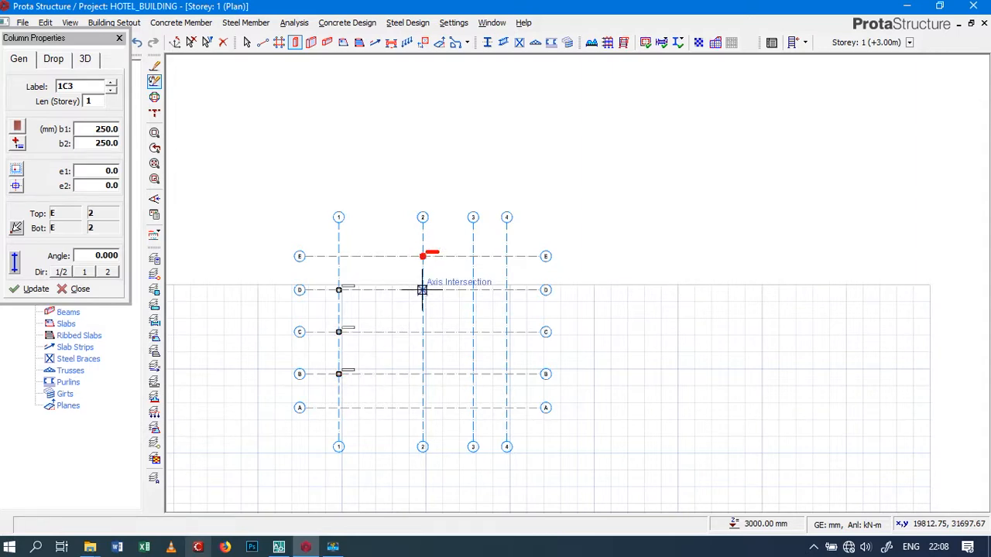
pyautogui.click(422, 291)
pyautogui.click(422, 332)
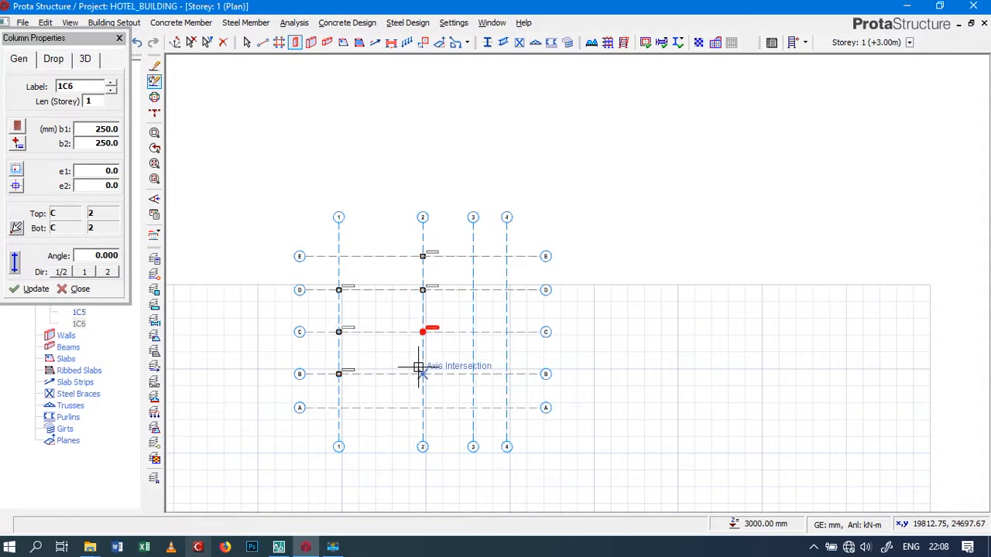
pyautogui.click(422, 374)
pyautogui.click(422, 407)
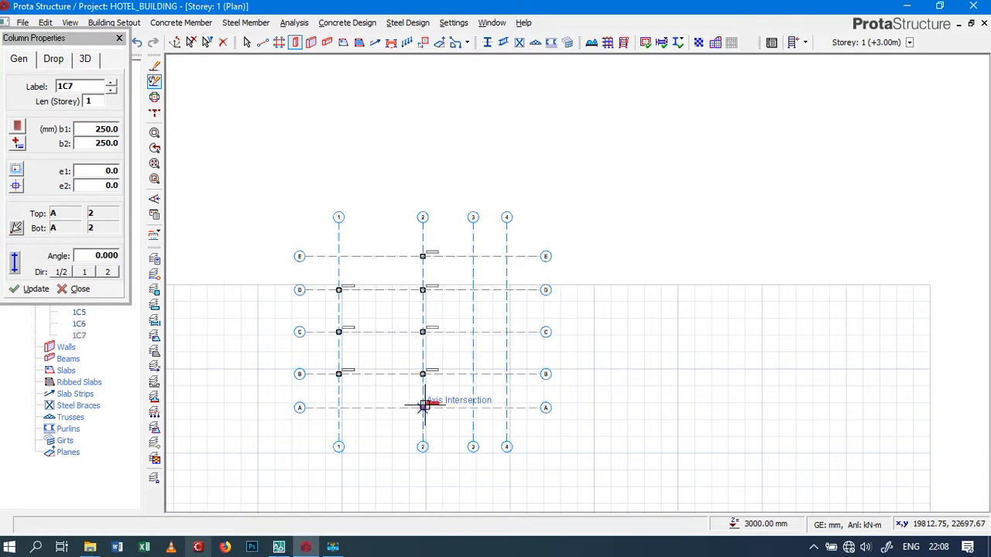
# Place 250x250 columns along axis 3 at its intersections with axes E, D, C, B and A
pyautogui.click(473, 256)
pyautogui.click(473, 290)
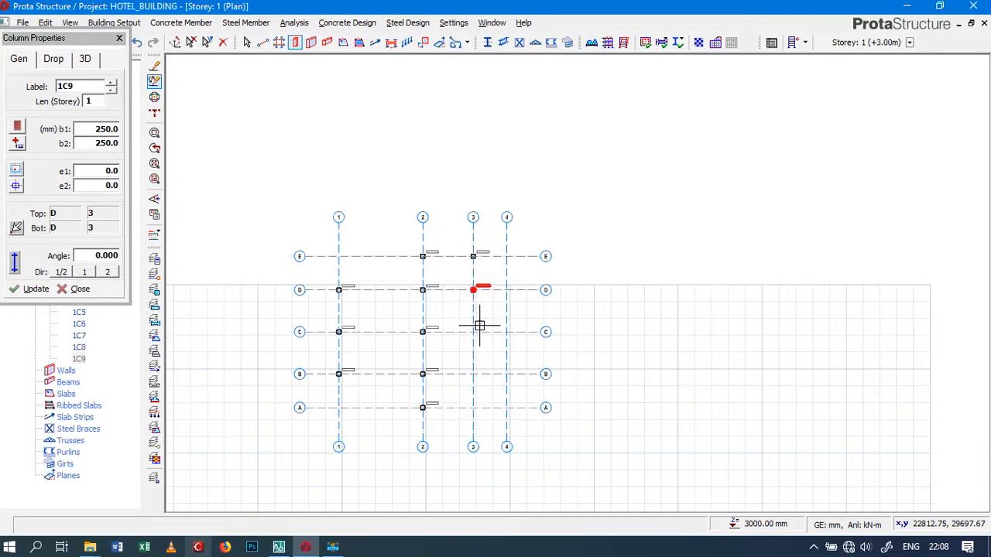
pyautogui.click(473, 332)
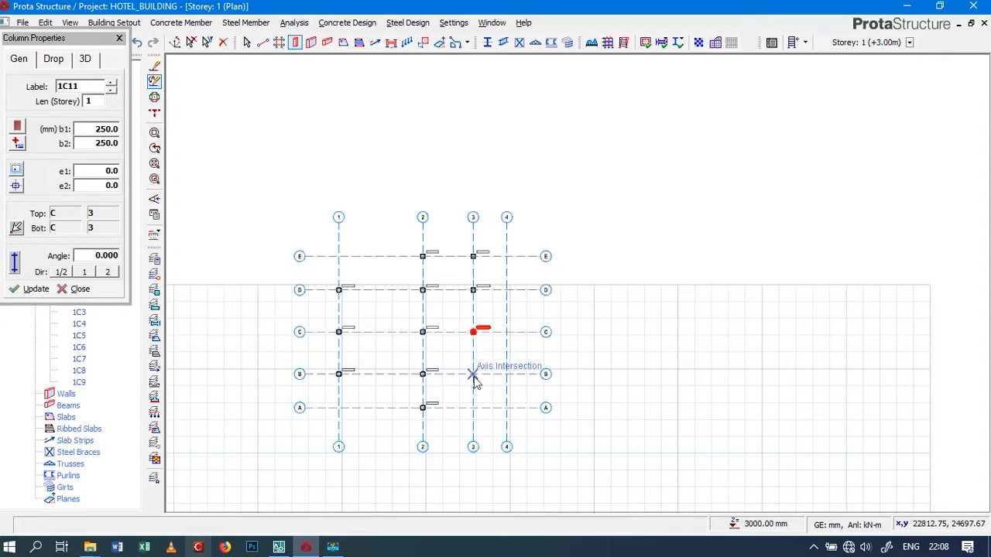
pyautogui.click(473, 374)
pyautogui.click(473, 405)
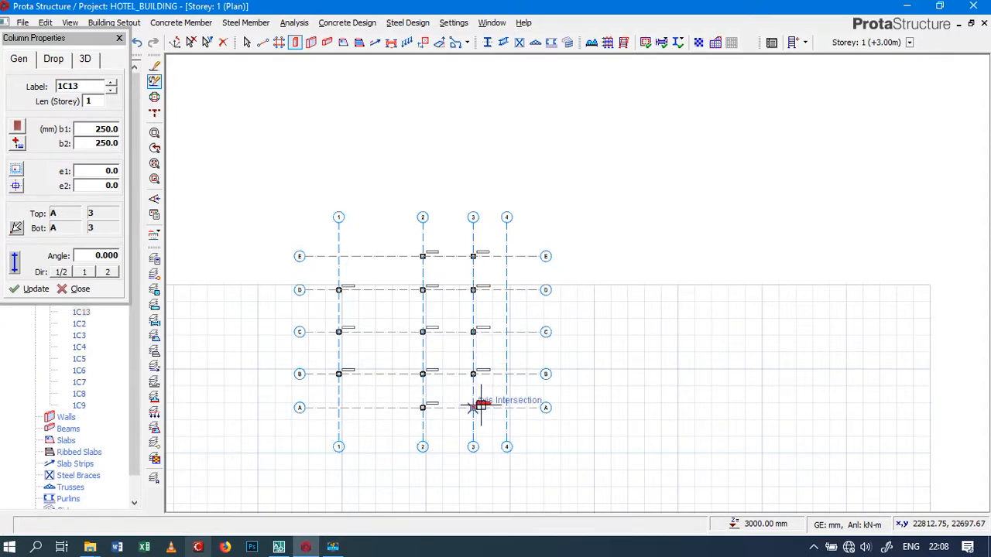
# Place 250x250 columns along axis 4 at its intersections with axes B, C and D, and finish column placement
pyautogui.click(506, 374)
pyautogui.click(506, 332)
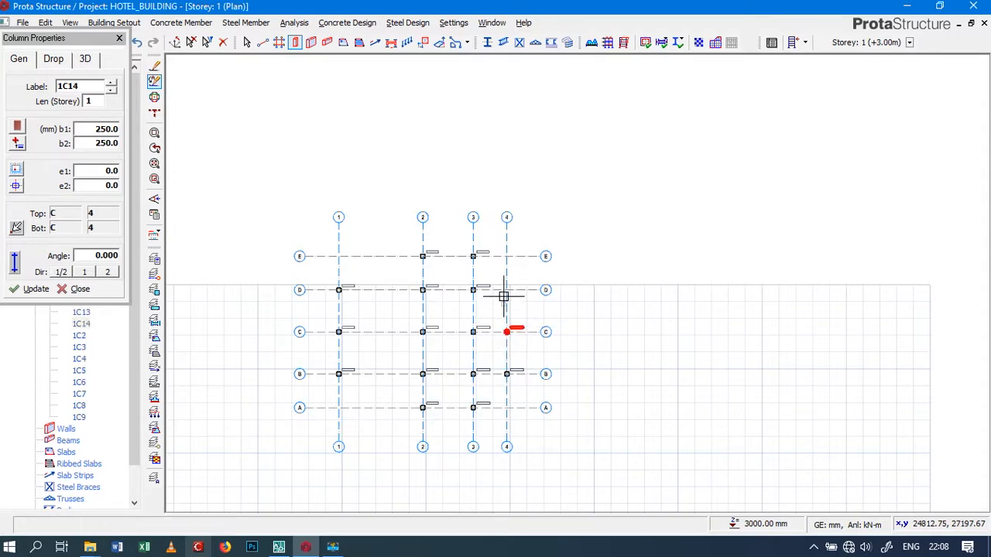
pyautogui.click(504, 289)
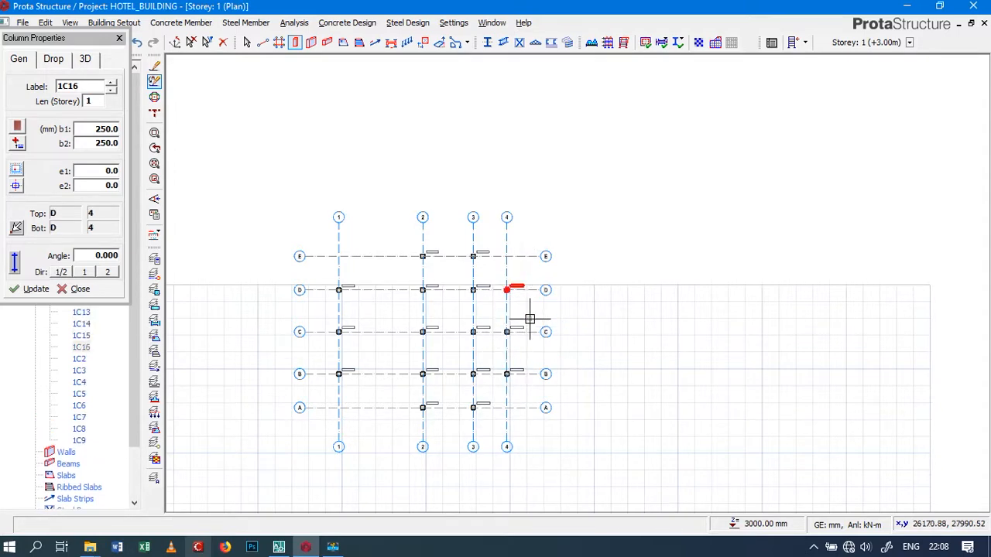
pyautogui.scroll(2, 425, 388)
pyautogui.scroll(2, 424, 388)
pyautogui.scroll(-2, 480, 348)
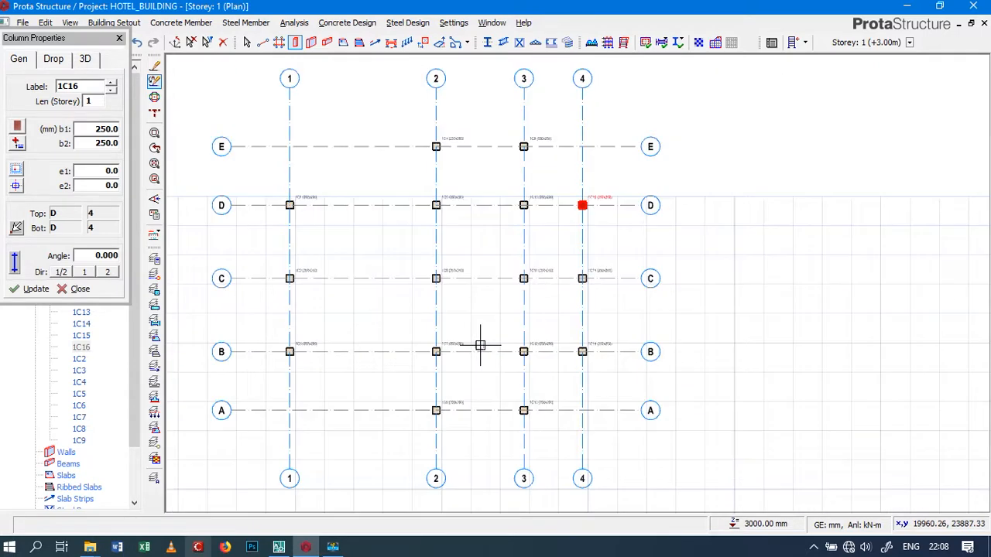
pyautogui.scroll(-2, 482, 343)
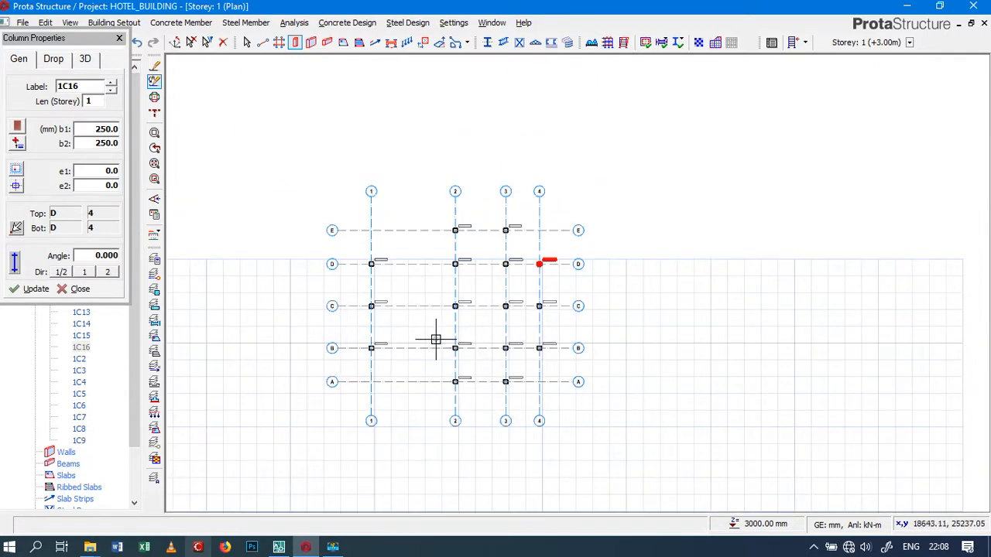
pyautogui.scroll(1, 437, 339)
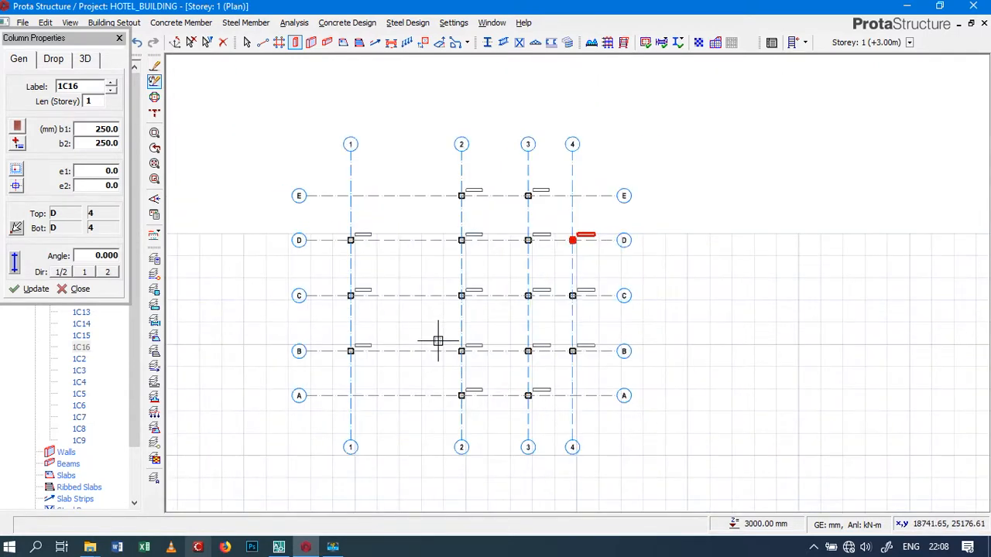
pyautogui.click(87, 291)
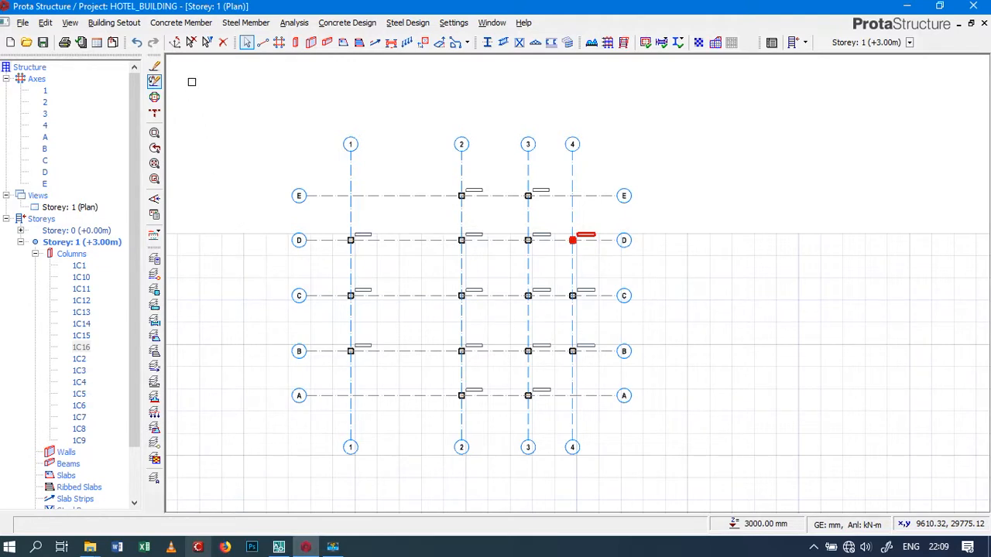
# Start a concrete beam and choose the rectangular Concrete section 250x500-B for it
pyautogui.click(194, 27)
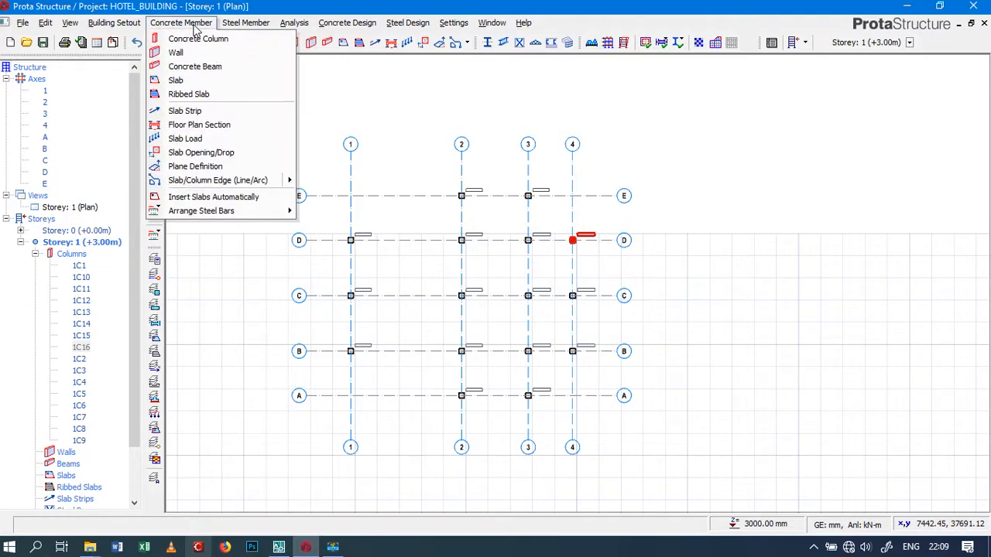
pyautogui.click(198, 67)
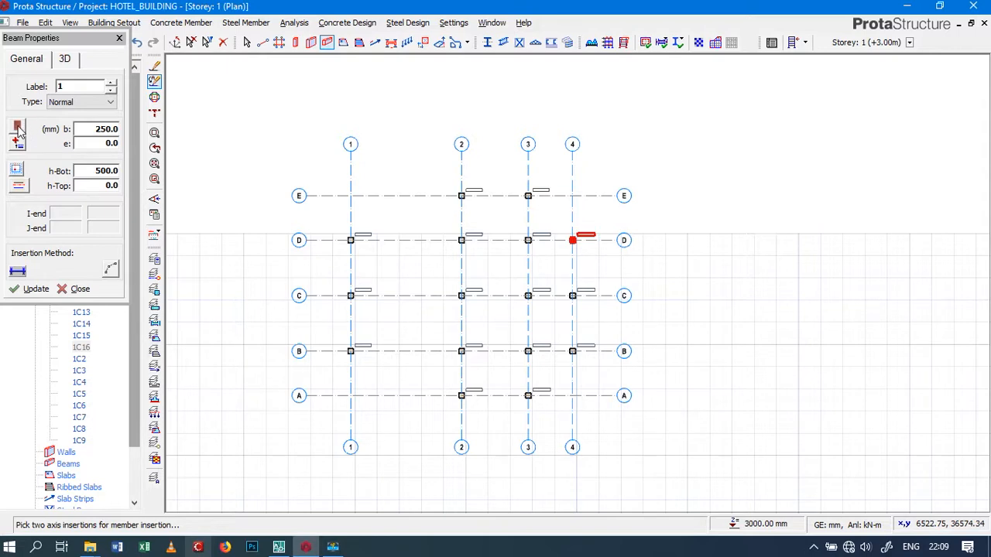
pyautogui.click(17, 130)
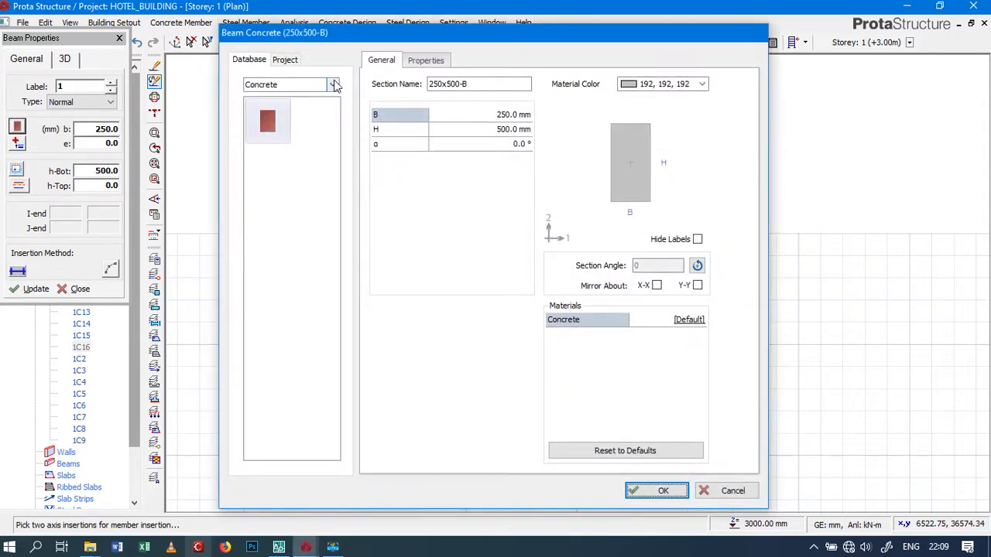
pyautogui.click(332, 85)
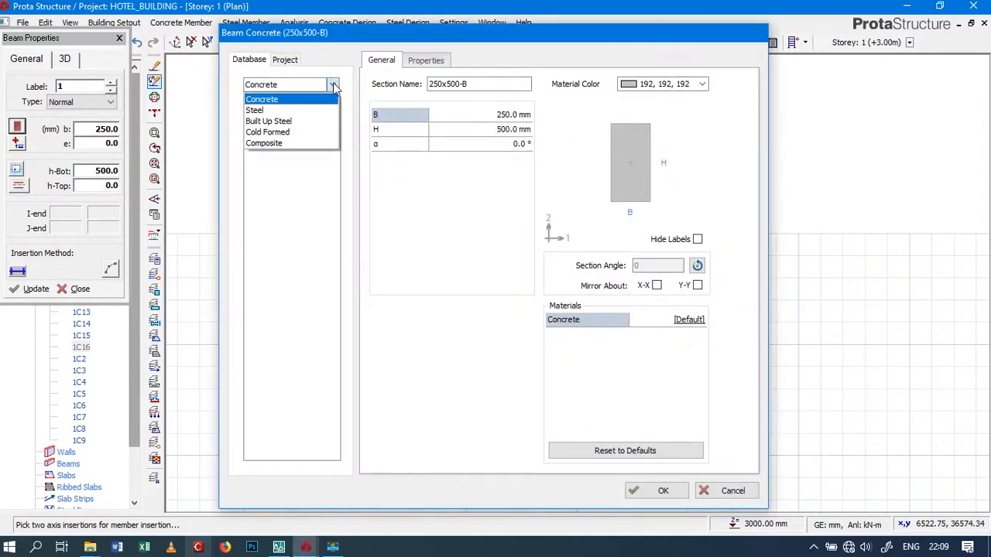
pyautogui.click(285, 99)
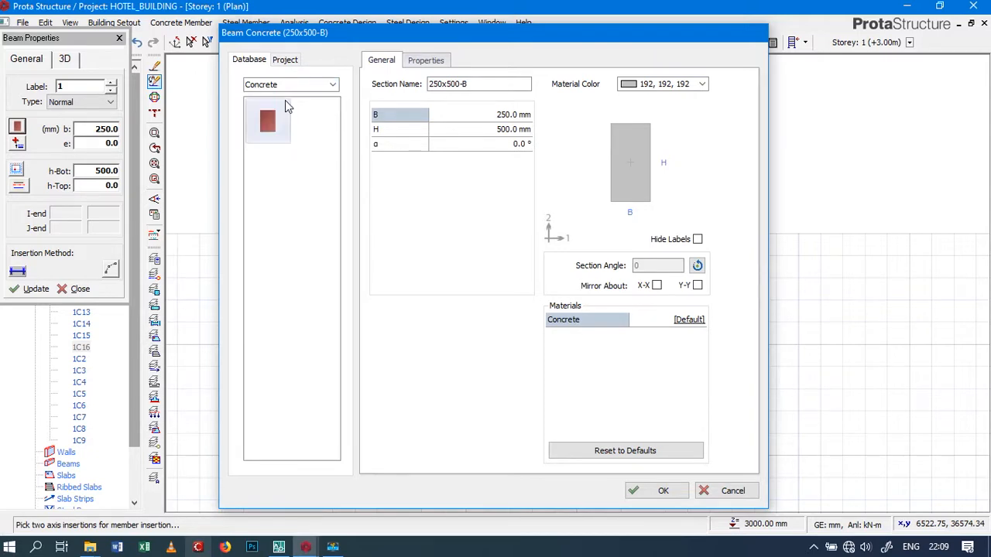
pyautogui.click(658, 491)
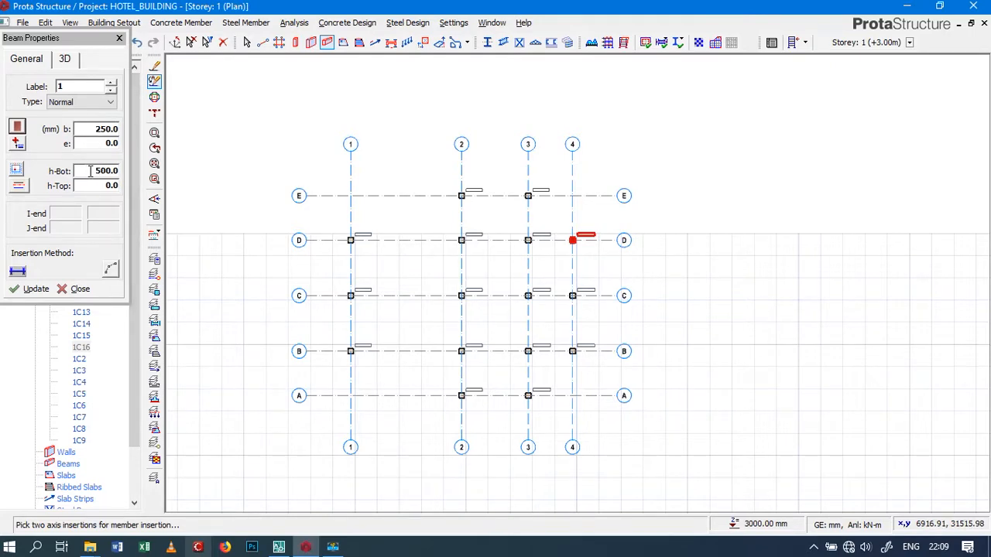
# Try ZZ as the beam label and set the label back to 1
pyautogui.doubleClick(83, 87)
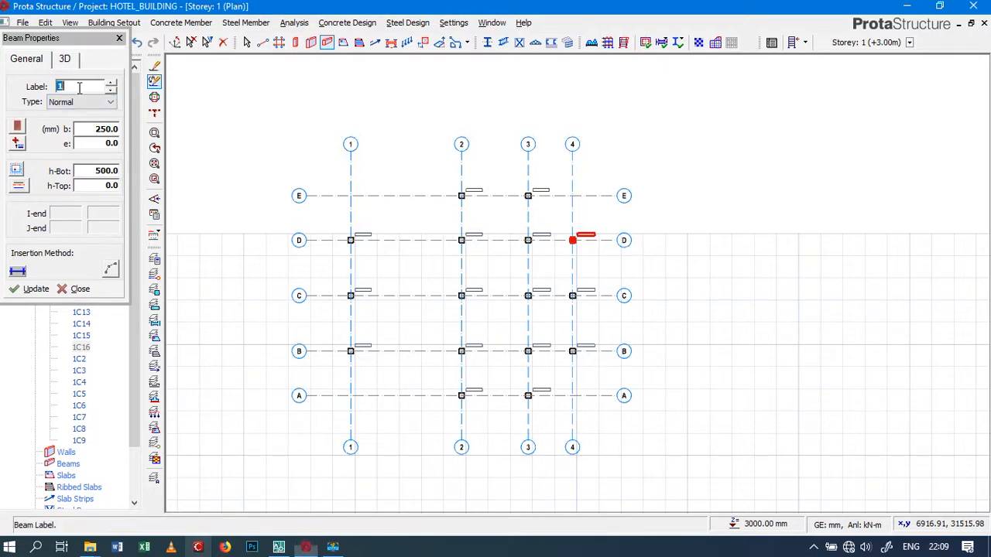
pyautogui.moveTo(77, 88); pyautogui.dragTo(45, 93)
pyautogui.write('ZZ')
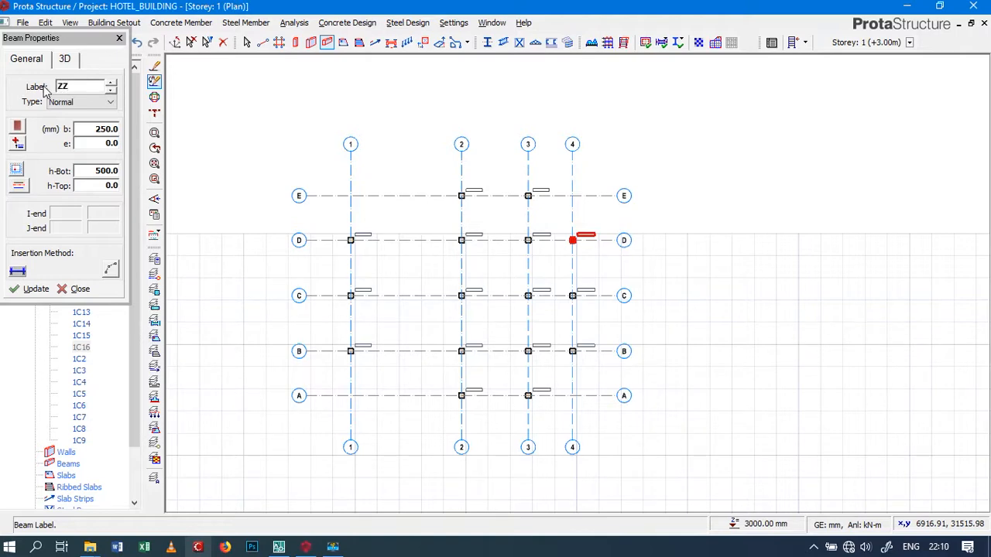
pyautogui.press('BackSpace')
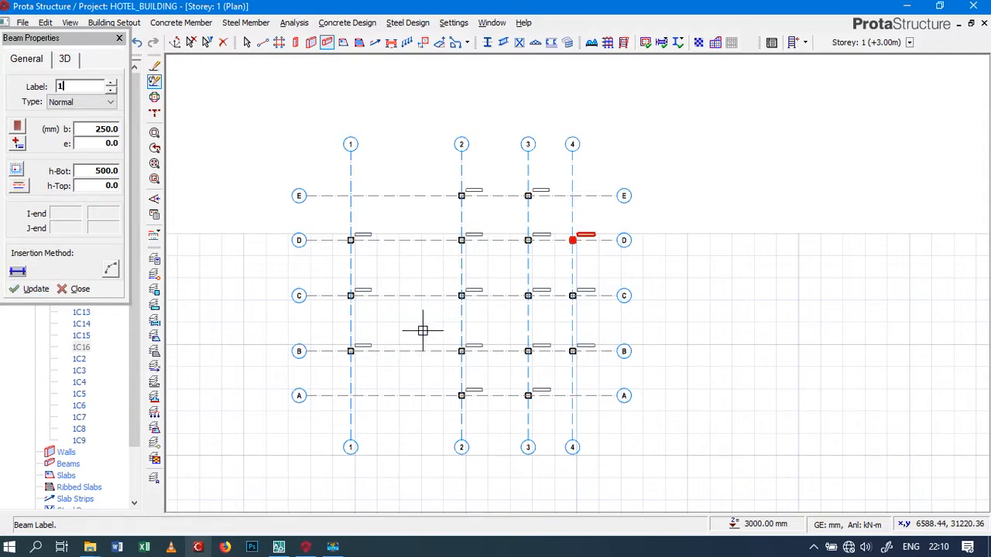
# Place a 250x500 beam along axis D between the columns at axes 1 and 2
pyautogui.scroll(4, 354, 243)
pyautogui.scroll(-1, 341, 238)
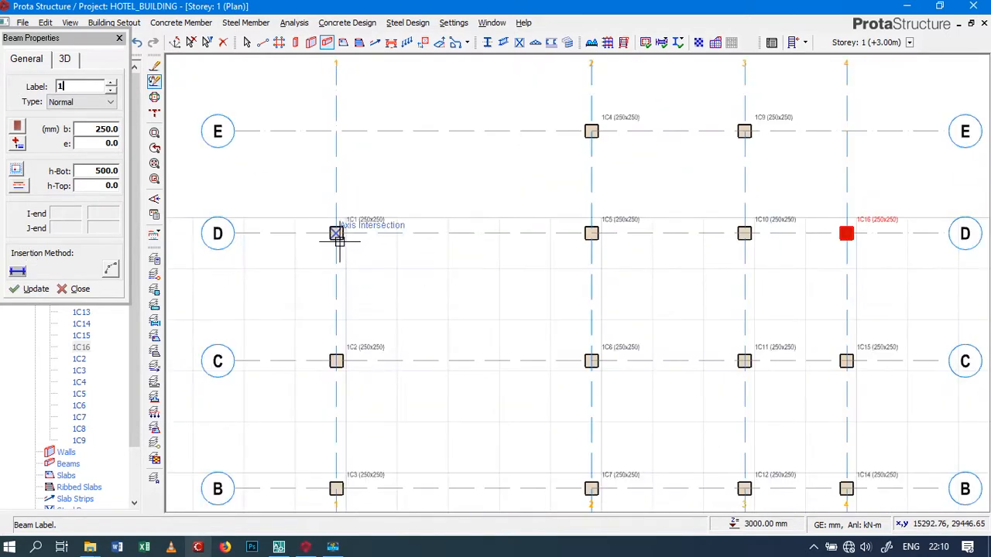
pyautogui.scroll(3, 338, 235)
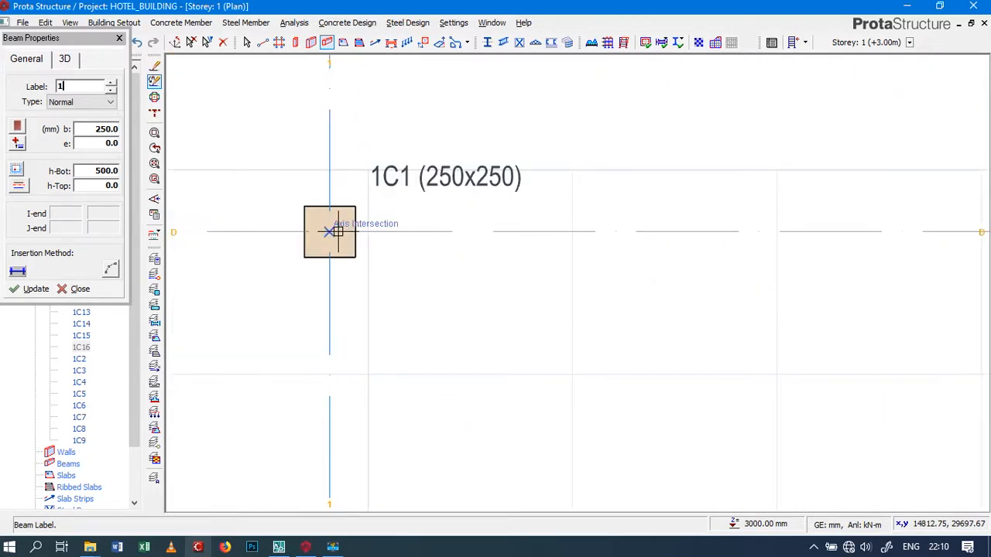
pyautogui.click(330, 231)
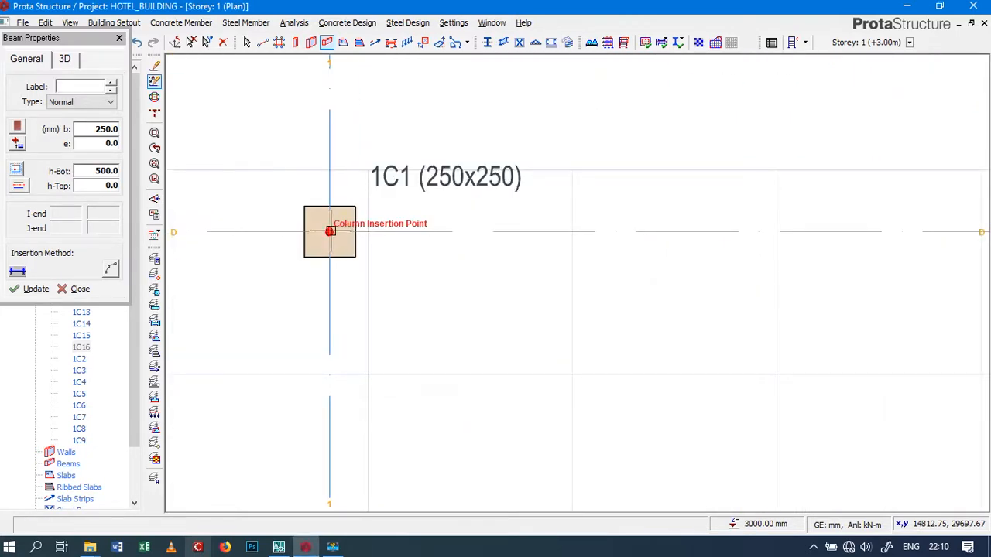
pyautogui.scroll(-5, 348, 242)
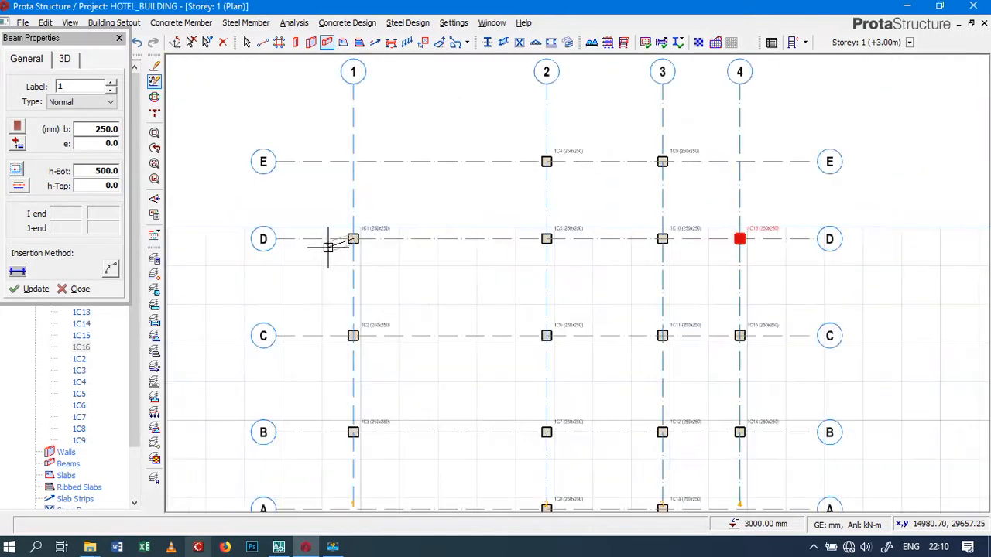
pyautogui.scroll(3, 418, 245)
pyautogui.scroll(4, 416, 258)
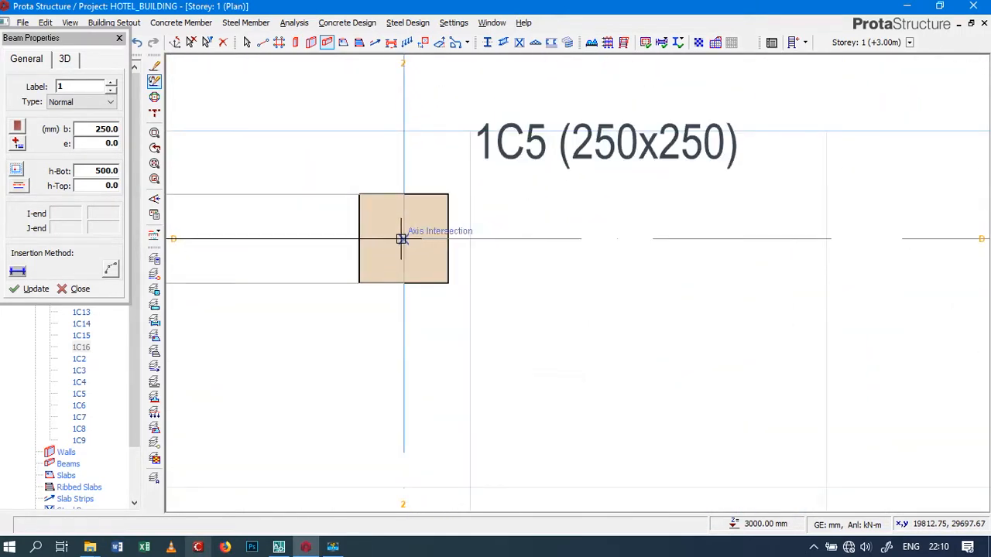
pyautogui.click(405, 239)
pyautogui.scroll(-4, 498, 280)
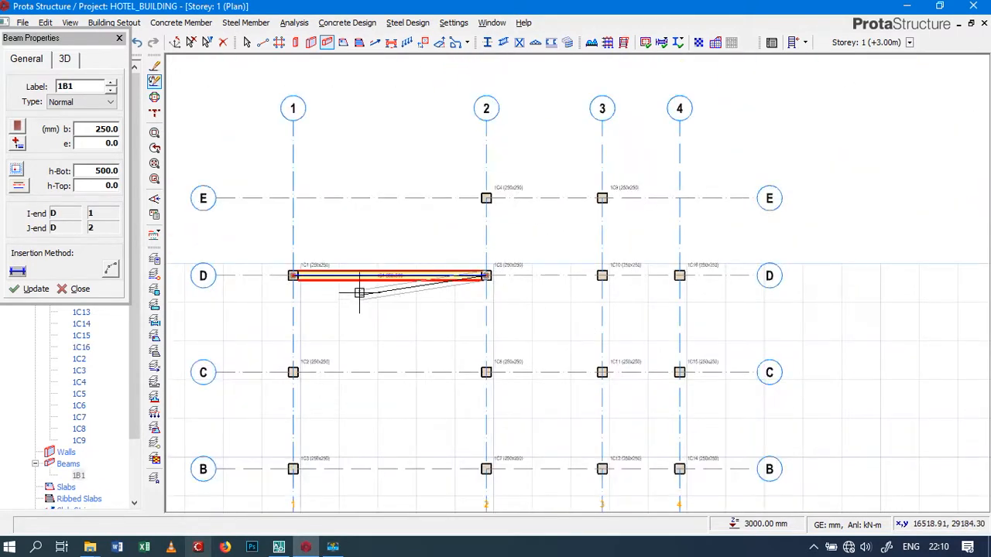
pyautogui.click(369, 283)
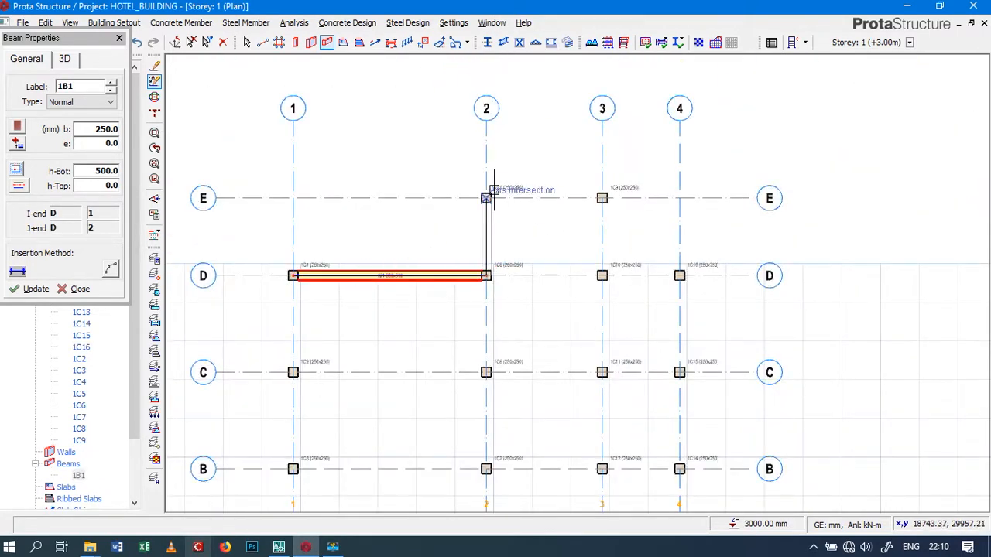
# Place 250x500 beams along axis 2 from D to E, along axis E to axis 3, and along axis 3 back to D
pyautogui.scroll(4, 487, 199)
pyautogui.scroll(2, 472, 218)
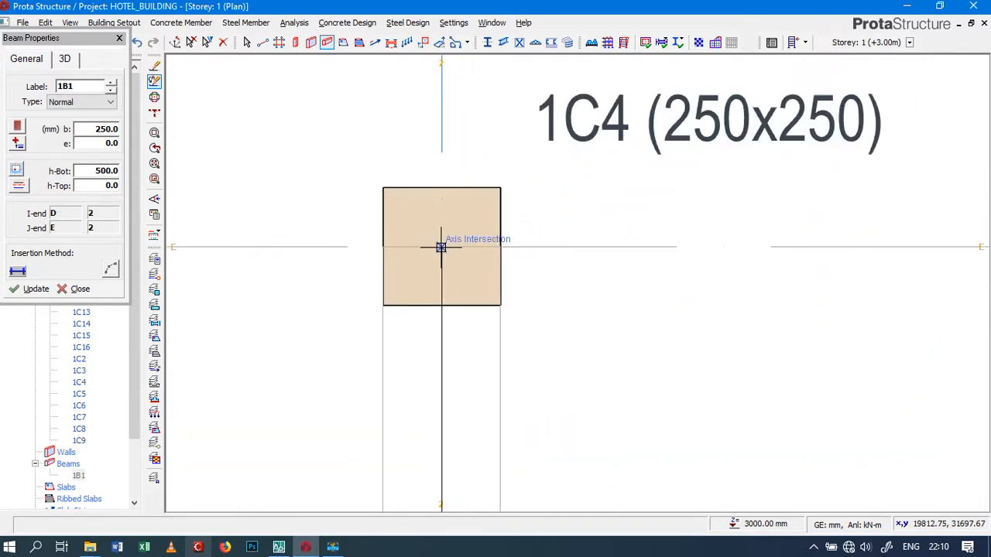
pyautogui.click(440, 247)
pyautogui.scroll(-3, 387, 206)
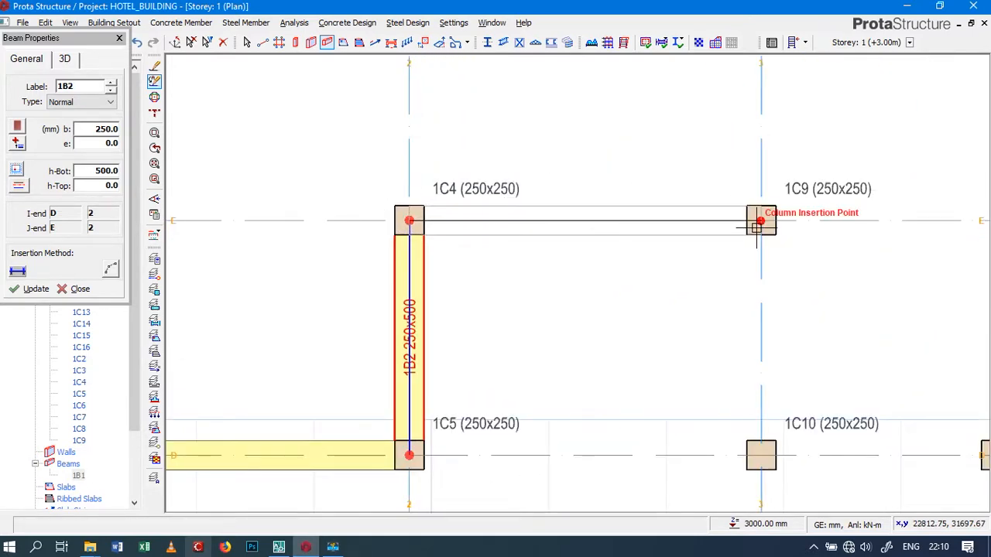
pyautogui.click(760, 222)
pyautogui.scroll(-3, 697, 206)
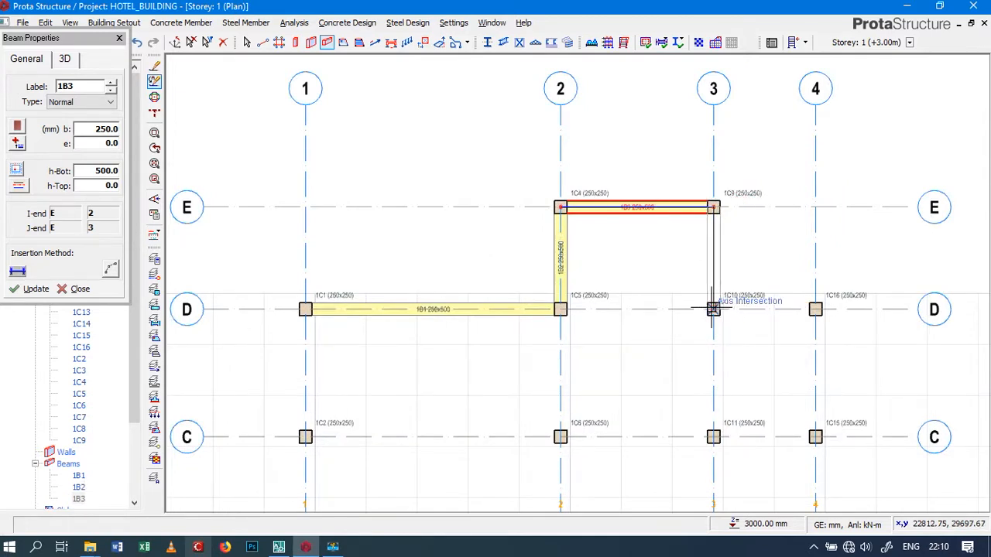
pyautogui.click(713, 308)
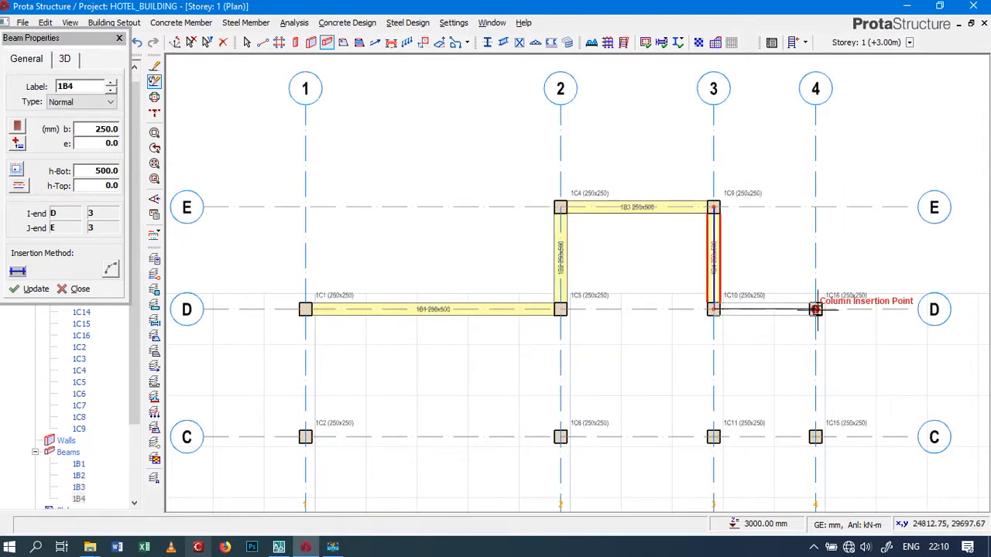
# Place 250x500 beams along axis D from axis 3 to 4 and along axis 4 from D through C to B
pyautogui.click(816, 310)
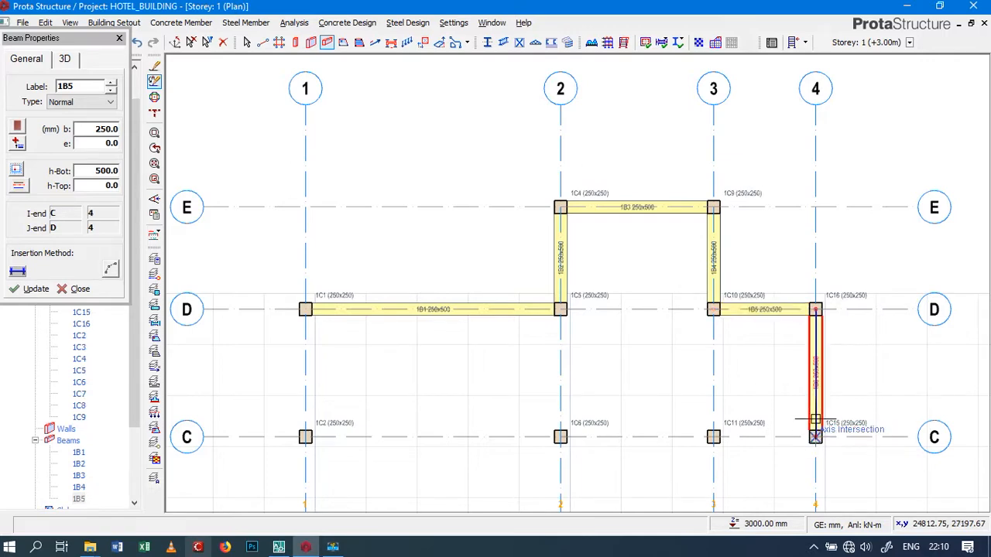
pyautogui.click(814, 437)
pyautogui.scroll(-2, 815, 436)
pyautogui.scroll(2, 814, 387)
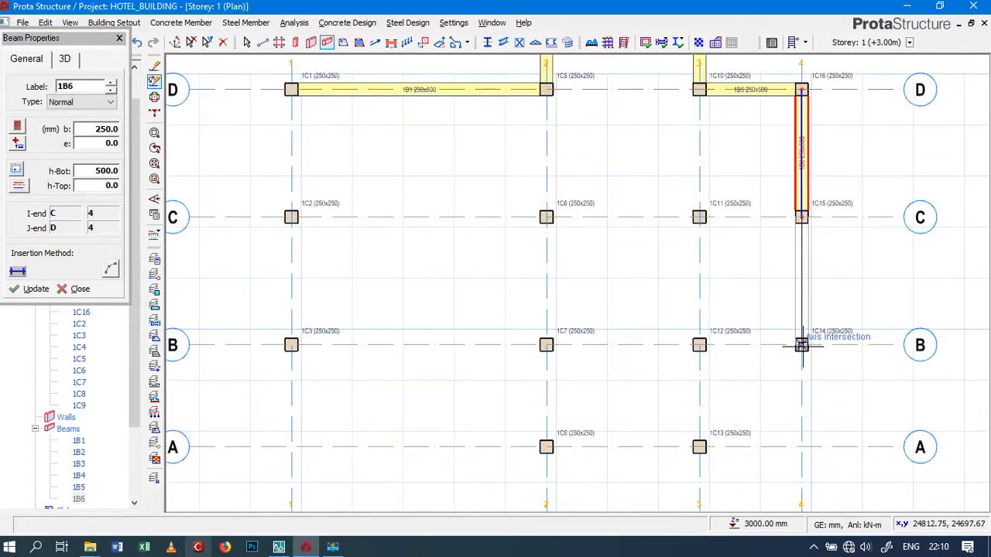
pyautogui.click(802, 344)
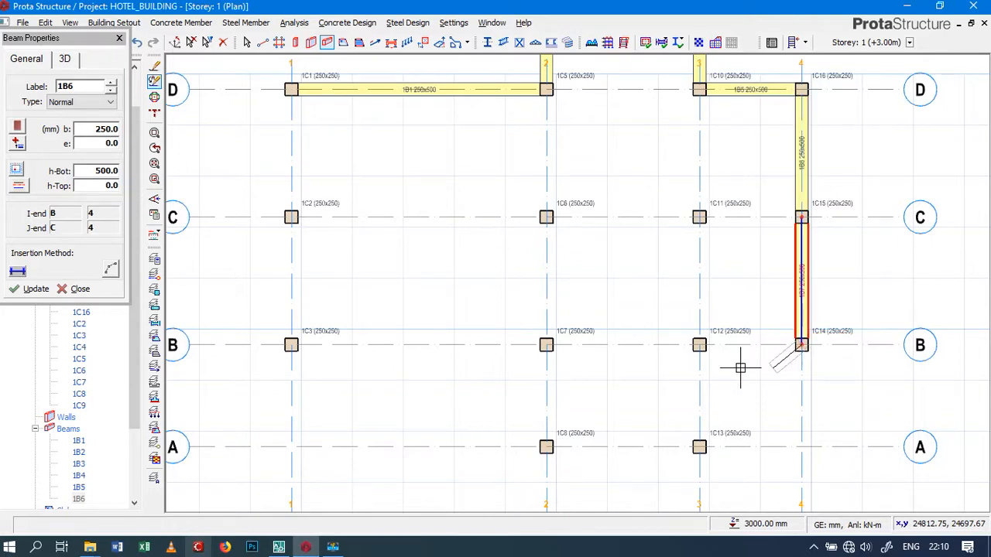
# Place 250x500 beams from B/4 to B/3, down axis 3 to A, along axis A to axis 2, and up axis 2 to B
pyautogui.click(700, 345)
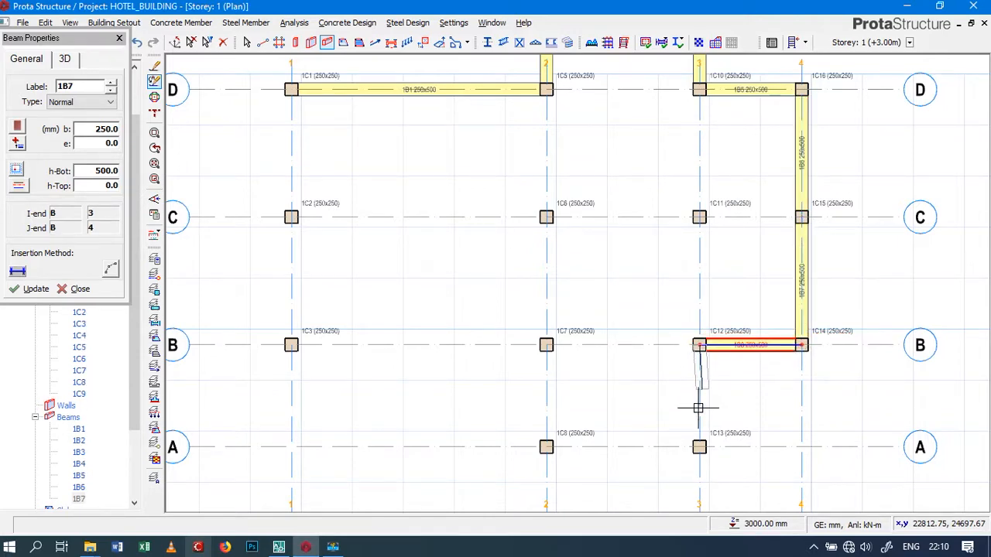
pyautogui.click(699, 447)
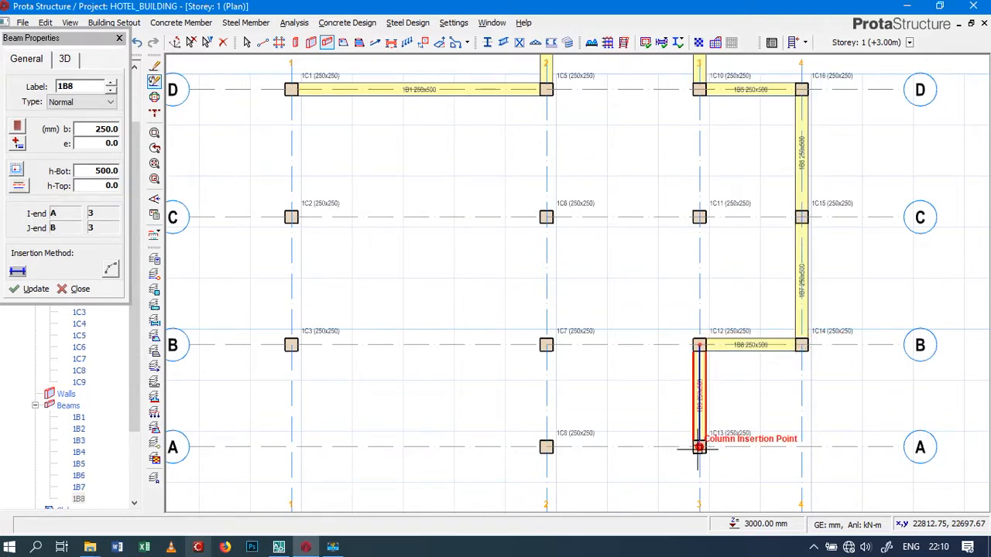
pyautogui.click(545, 447)
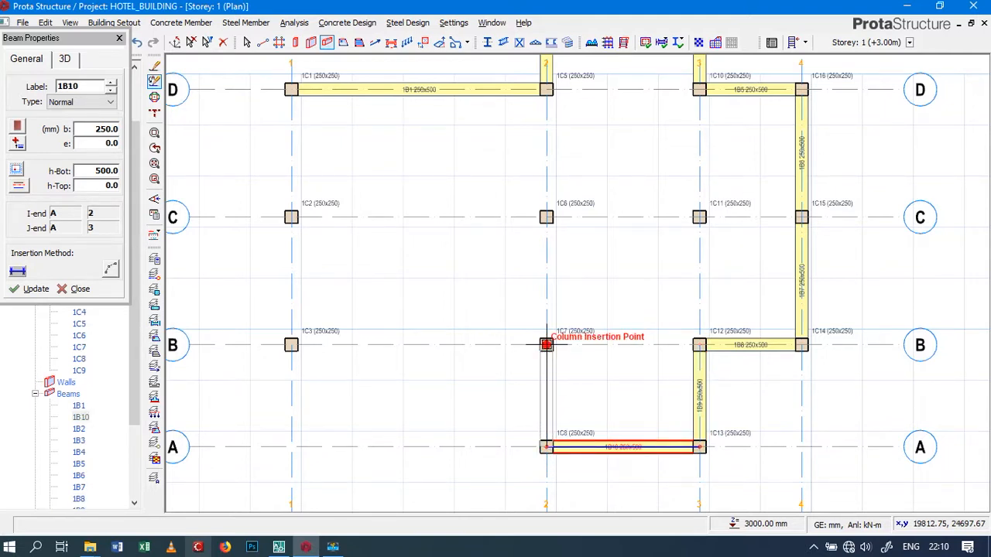
pyautogui.click(546, 344)
# Place 250x500 beams along axis B from axis 2 to 1 and along axis 1 through C to D, ending the chain
pyautogui.click(291, 345)
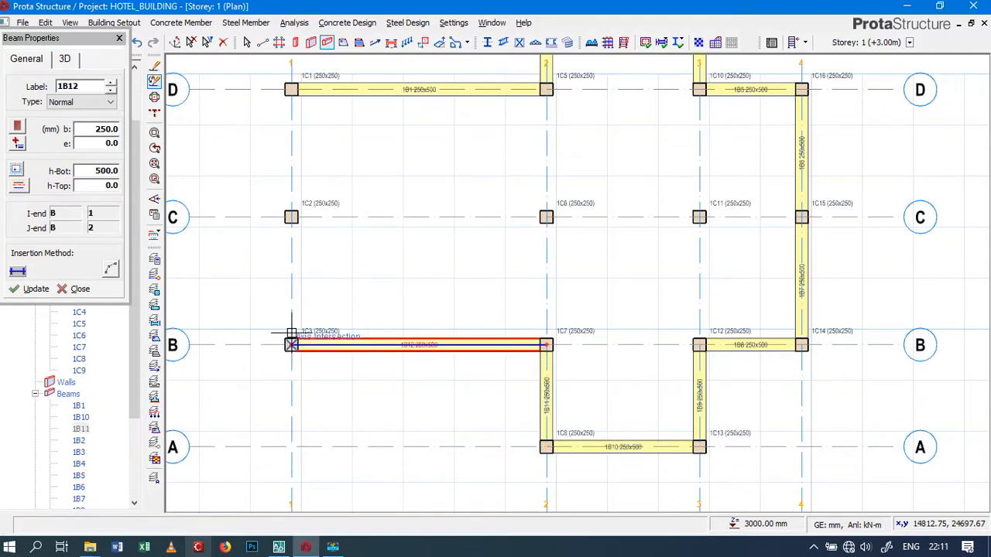
pyautogui.click(290, 217)
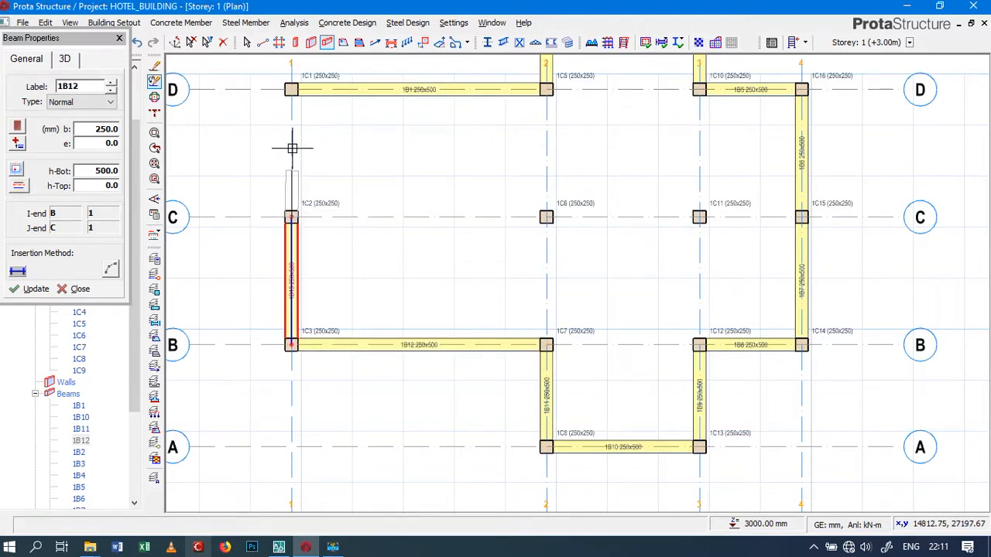
pyautogui.click(291, 89)
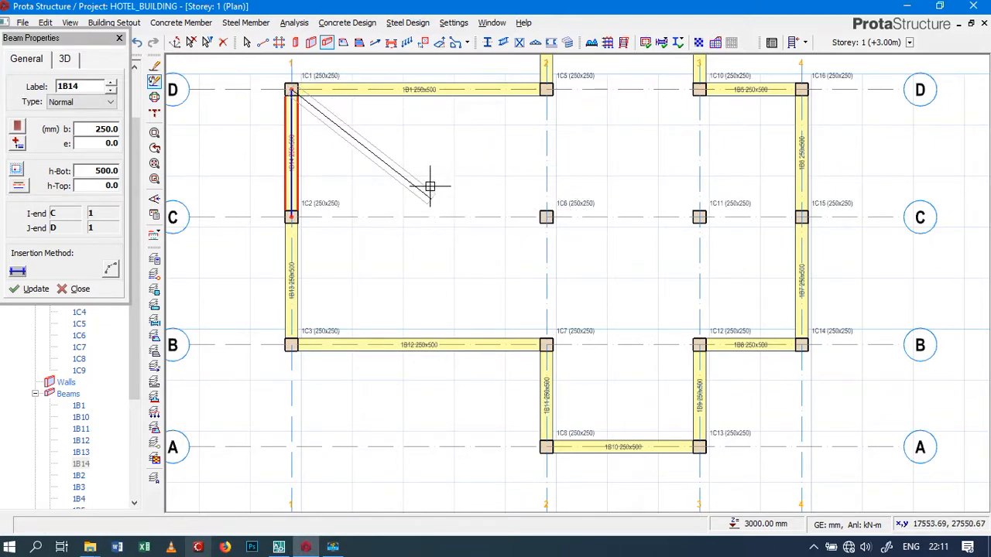
pyautogui.press('Escape')
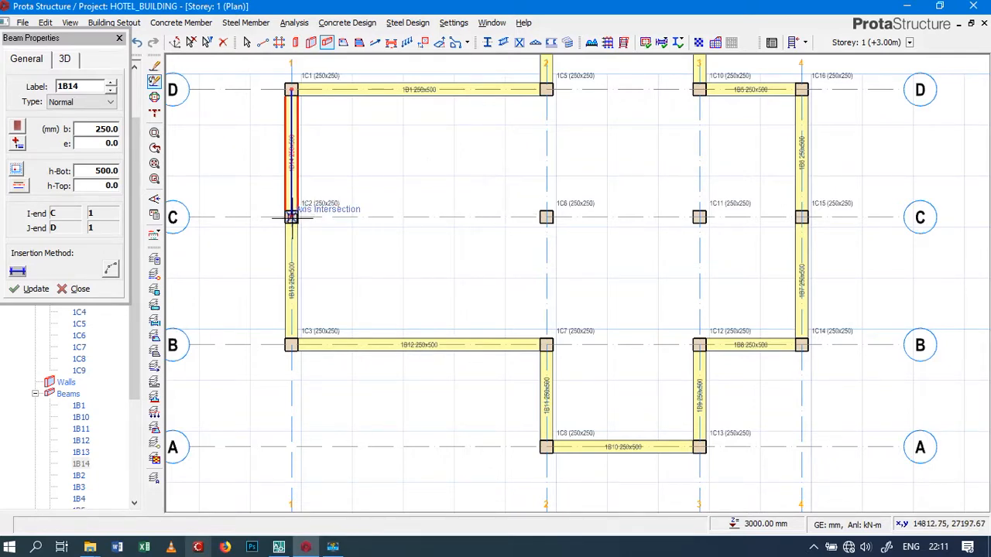
# Place 250x500 beams along the whole of axis C from axis 1 to axis 4 in one run and end the chain
pyautogui.click(291, 217)
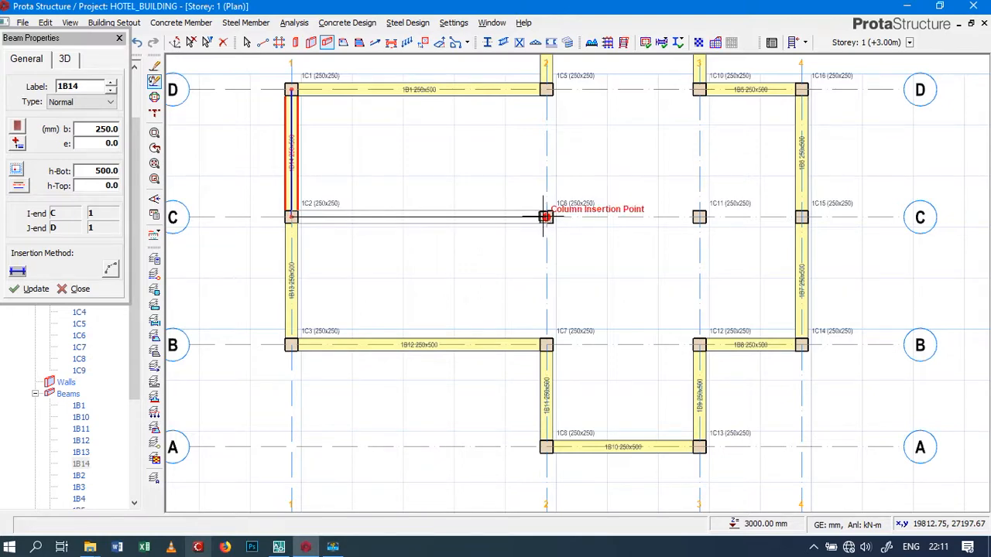
pyautogui.click(803, 217)
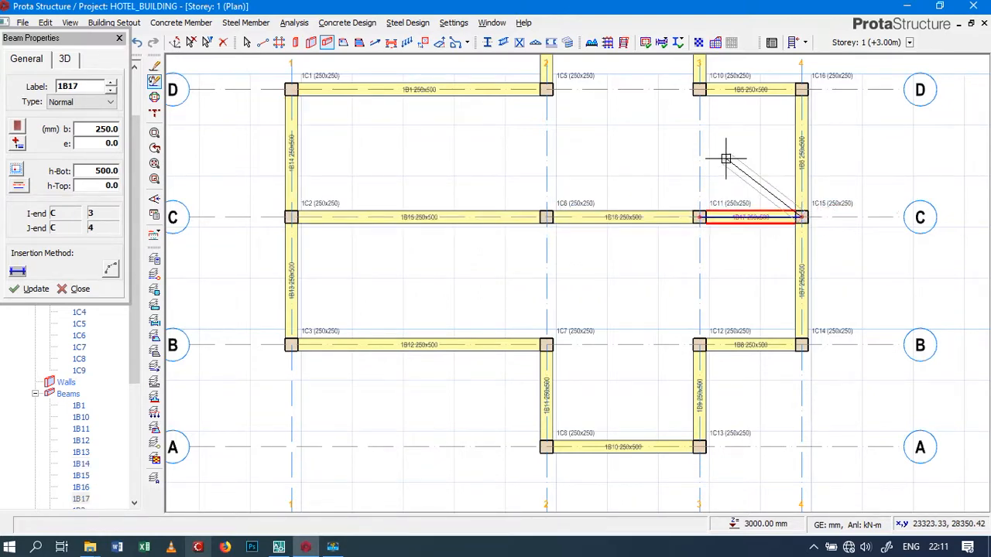
pyautogui.press('Escape')
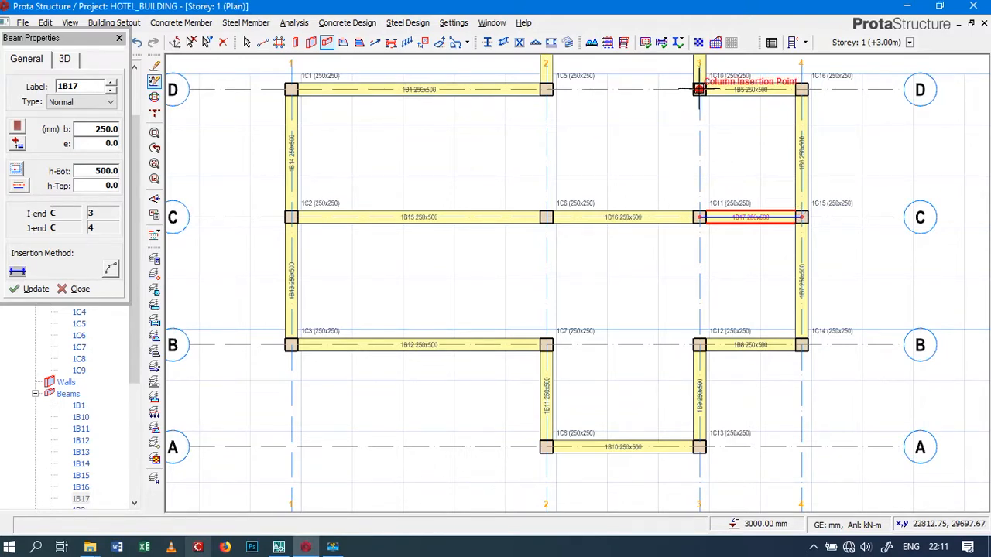
# Place 250x500 beams along axis 3 from D to B and along axis B from axis 3 to axis 2
pyautogui.click(699, 89)
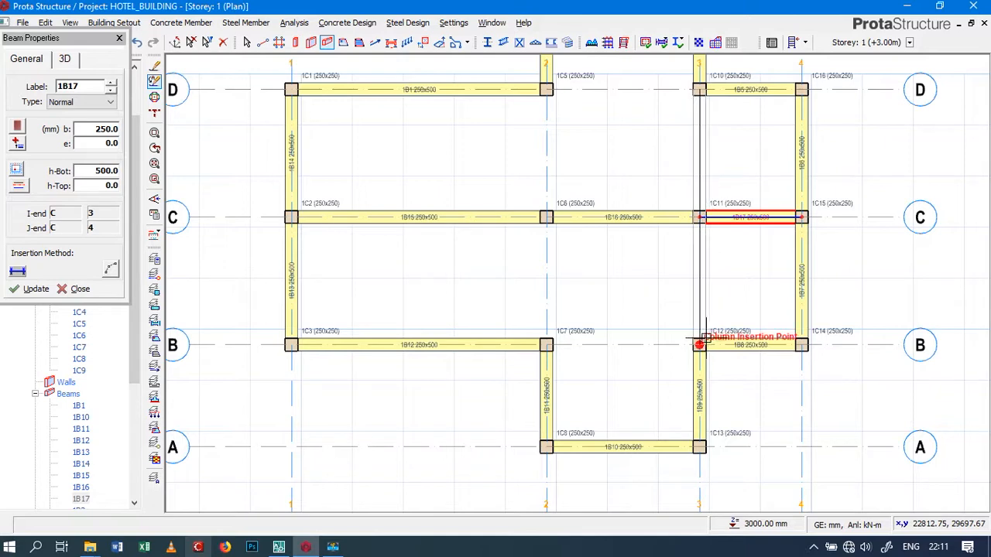
pyautogui.click(700, 345)
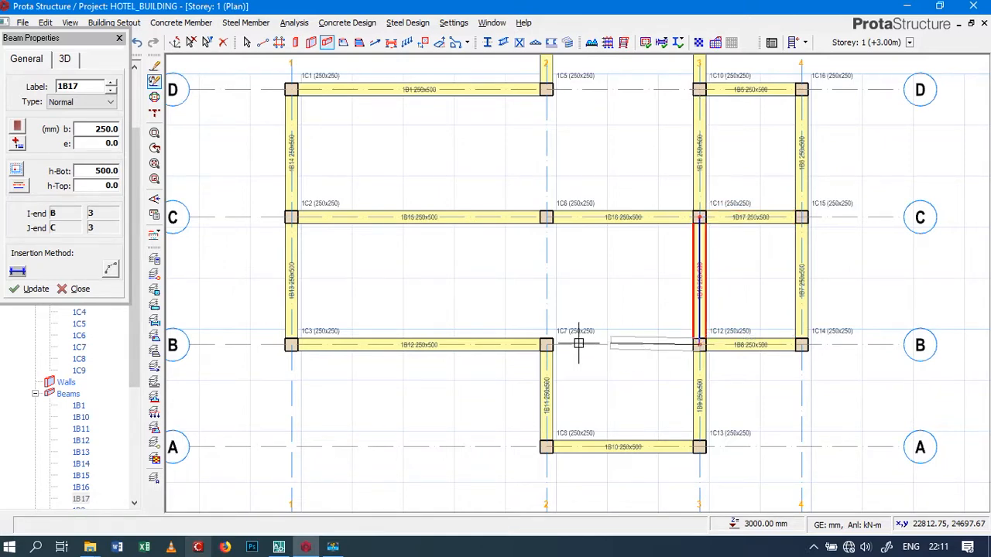
pyautogui.click(546, 344)
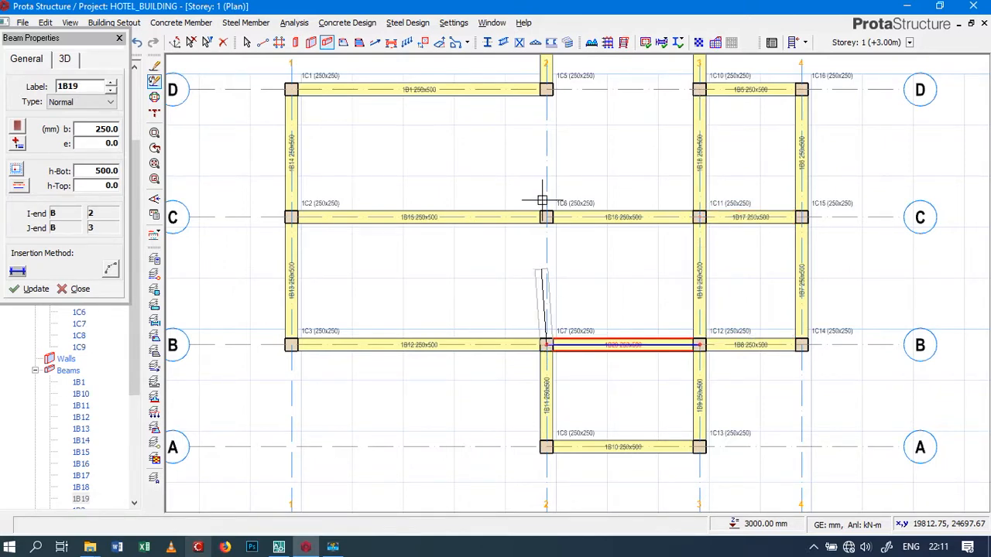
# Place 250x500 beams along axis 2 from B to D and along axis D to axis 3, and finish beam placement
pyautogui.click(546, 89)
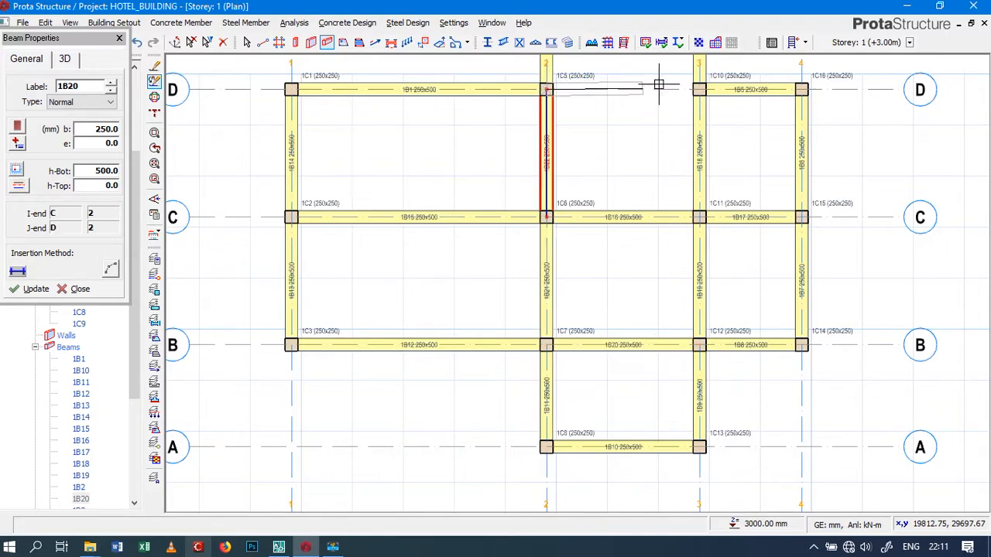
pyautogui.click(700, 89)
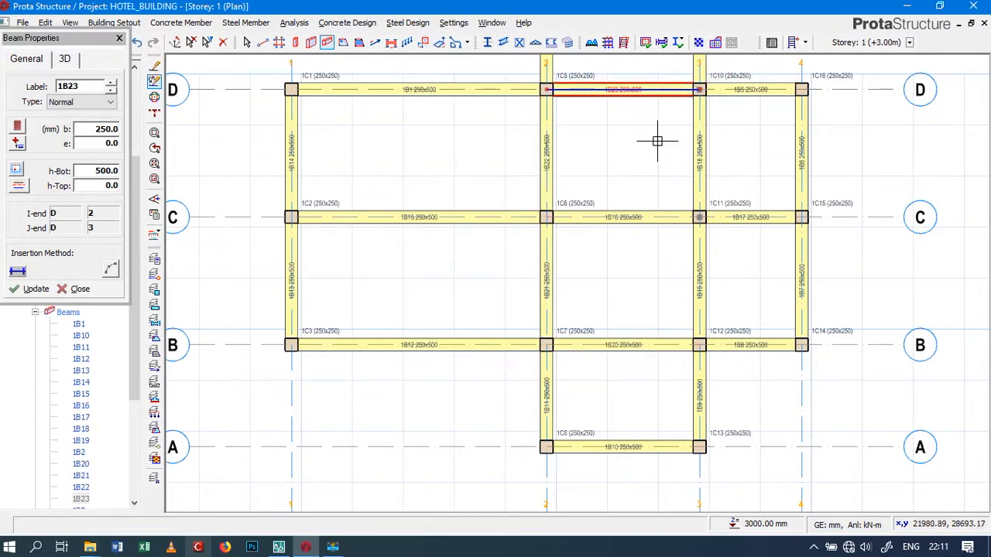
pyautogui.scroll(-5, 639, 150)
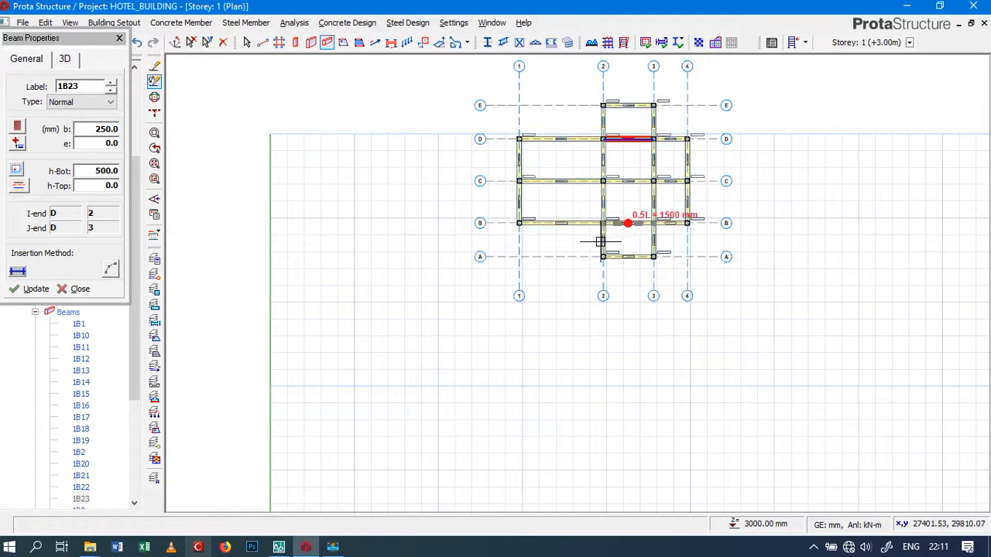
pyautogui.scroll(-3, 658, 159)
pyautogui.scroll(6, 661, 161)
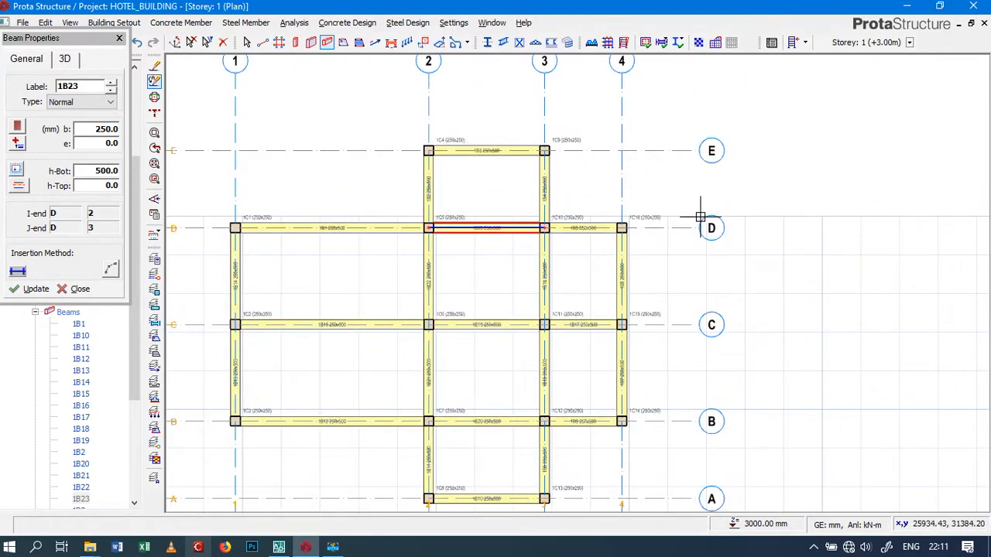
pyautogui.scroll(-3, 785, 266)
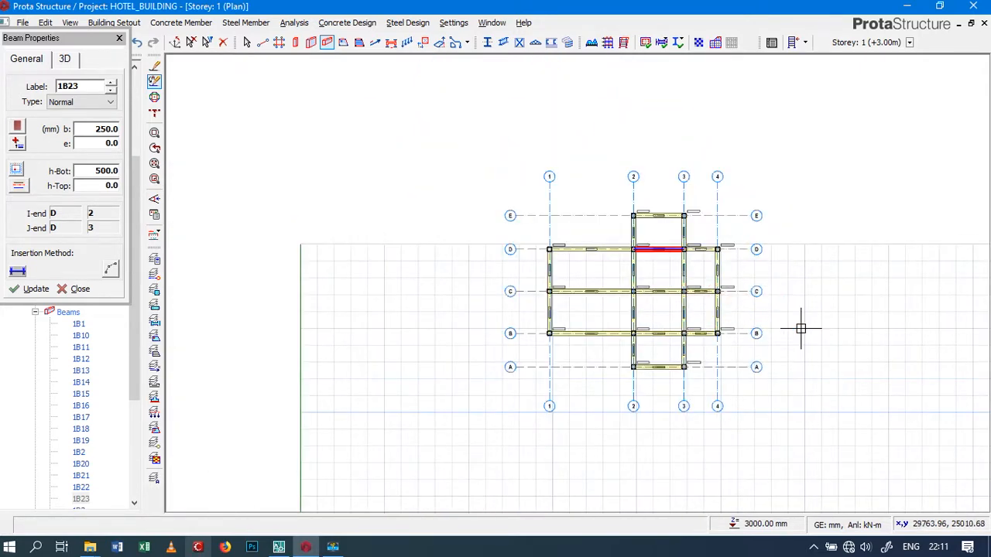
pyautogui.scroll(2, 800, 328)
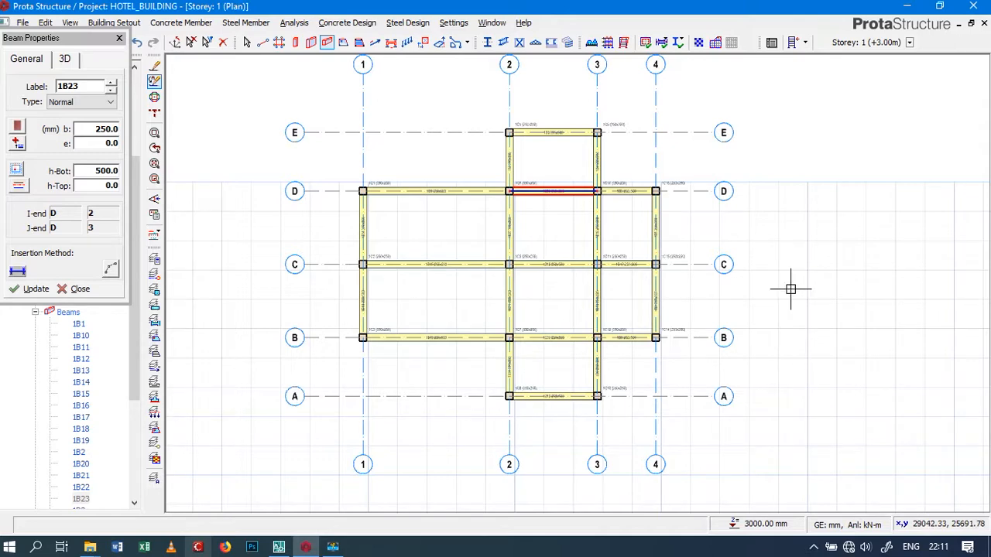
pyautogui.click(88, 289)
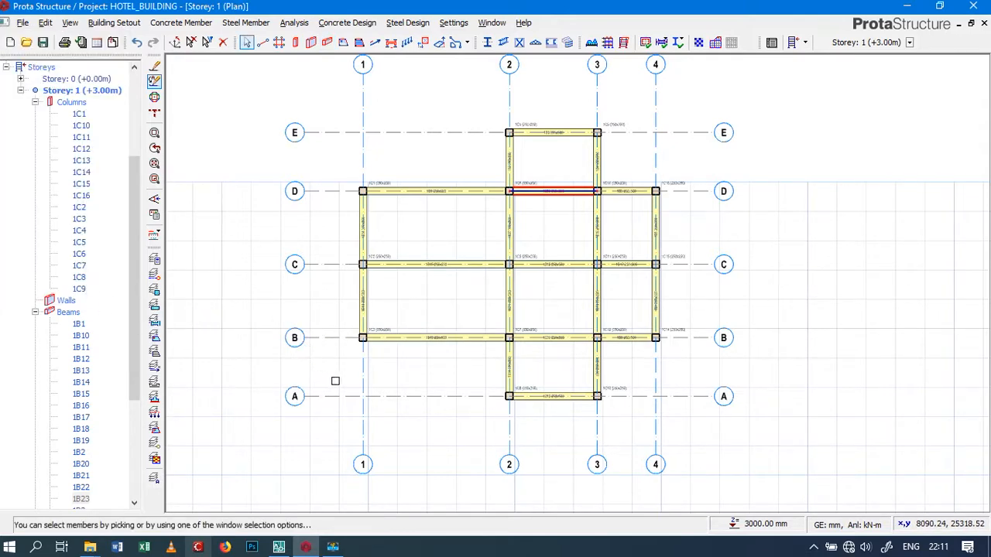
# Examine the Storey 1 beam layout, the axis D beam between axes 1 and 2, and the members listed in the structure tree
pyautogui.scroll(-3, 335, 381)
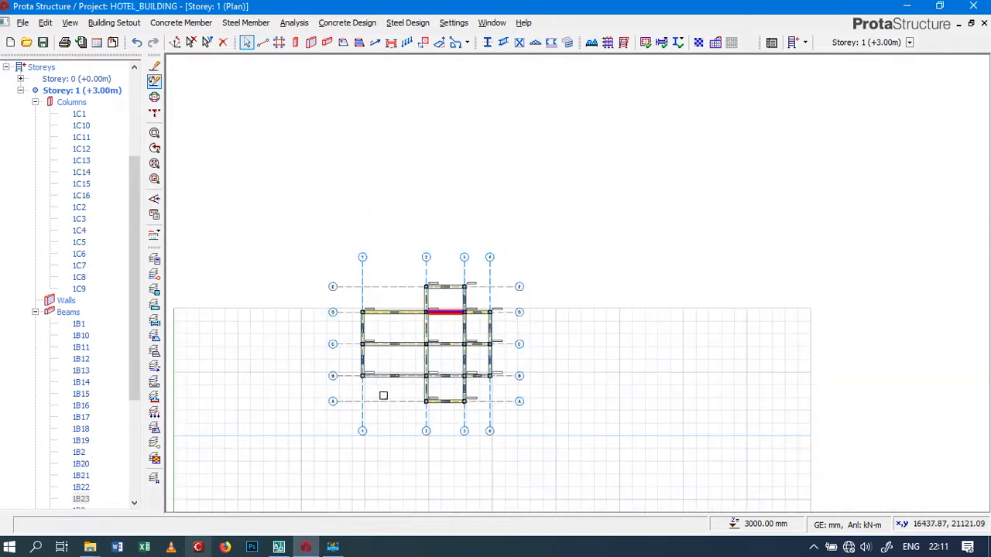
pyautogui.click(299, 253)
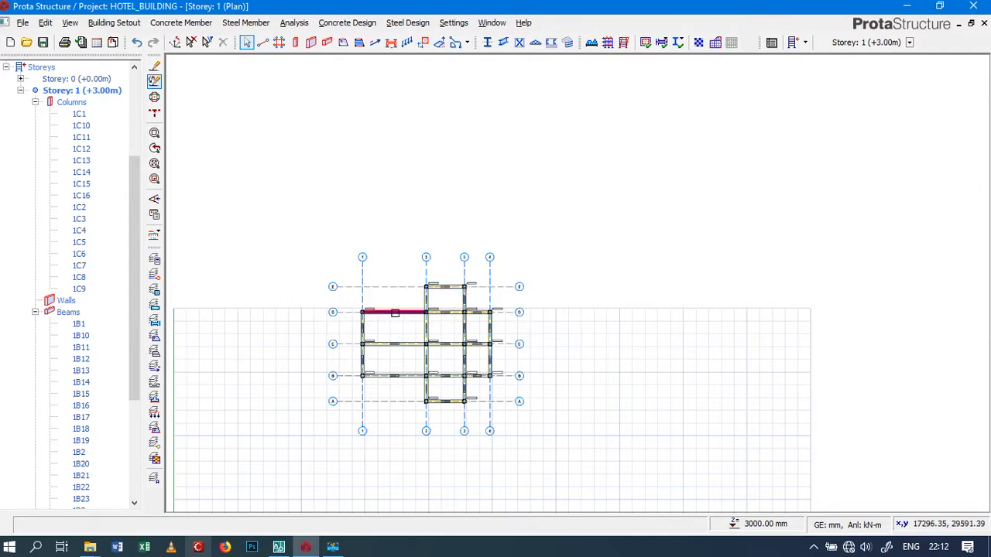
pyautogui.scroll(5, 395, 312)
pyautogui.scroll(-4, 441, 224)
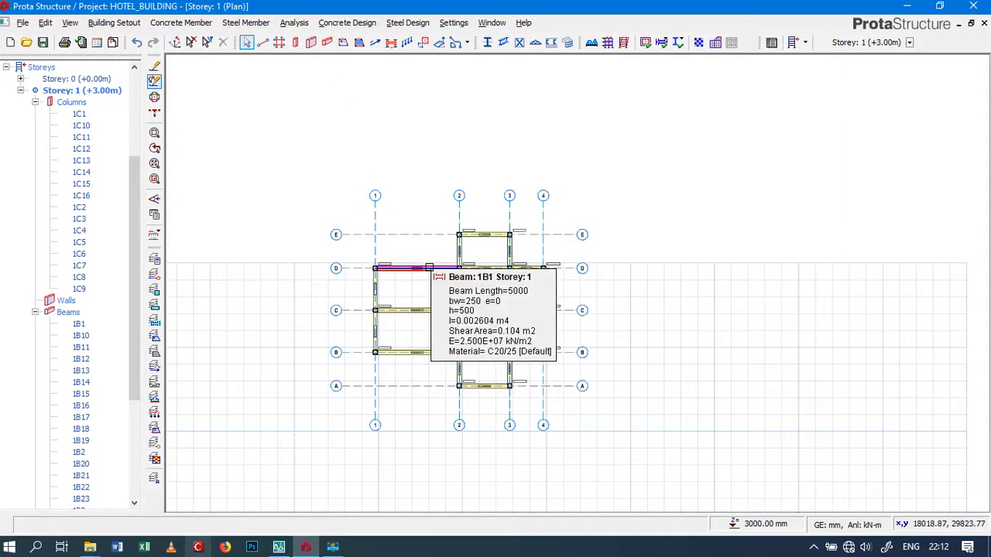
pyautogui.click(429, 268)
pyautogui.scroll(5, 429, 268)
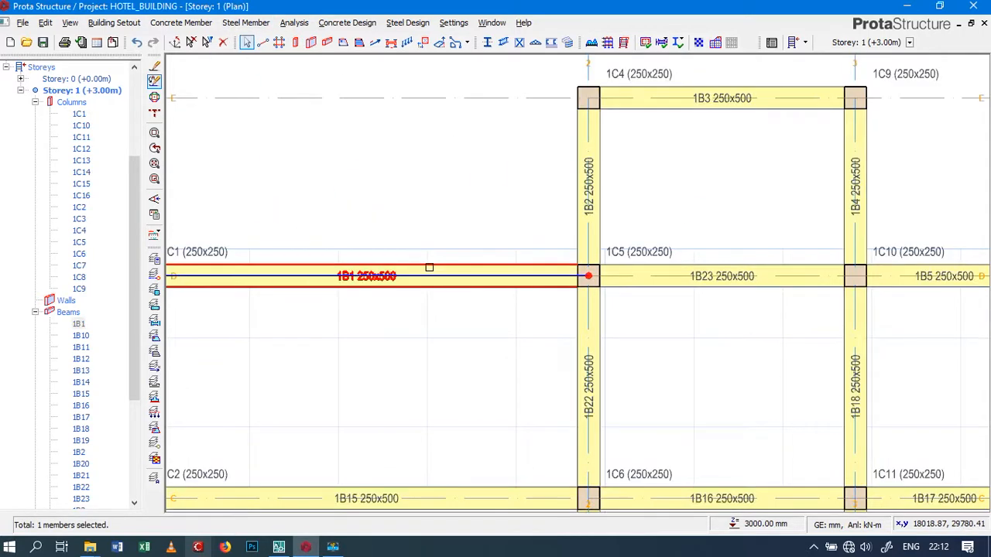
pyautogui.press('Escape')
pyautogui.scroll(-5, 428, 303)
pyautogui.scroll(3, 426, 304)
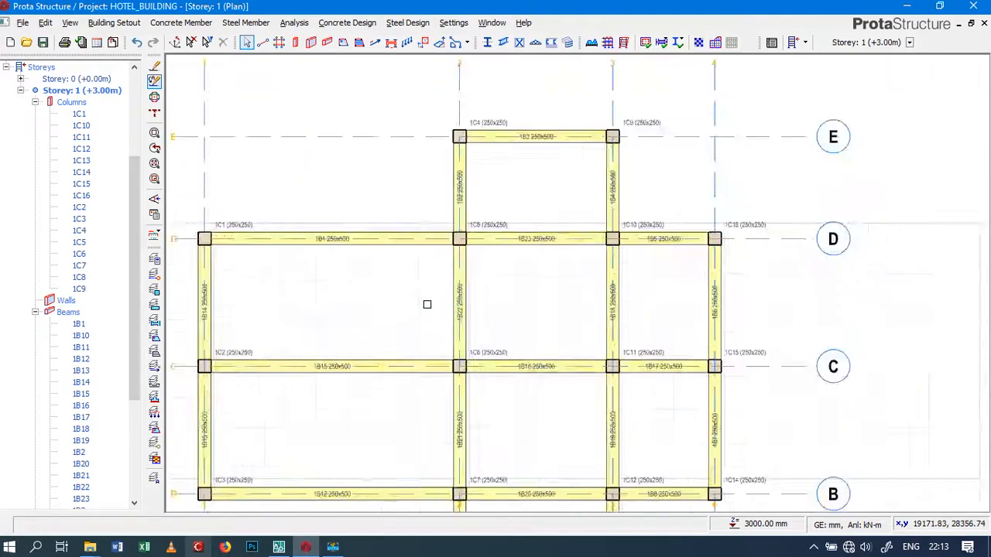
pyautogui.scroll(-4, 583, 333)
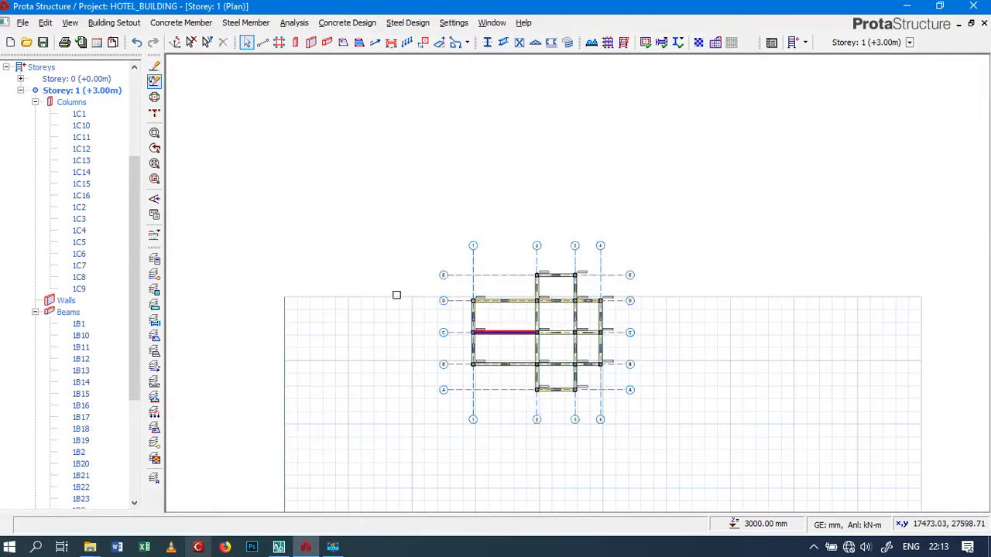
pyautogui.scroll(-3, 73, 219)
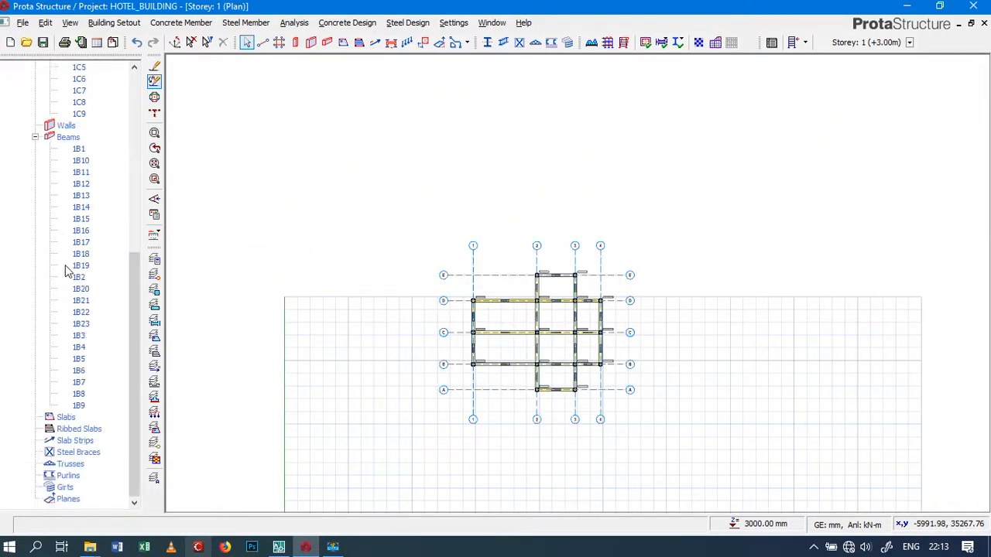
pyautogui.scroll(8, 62, 162)
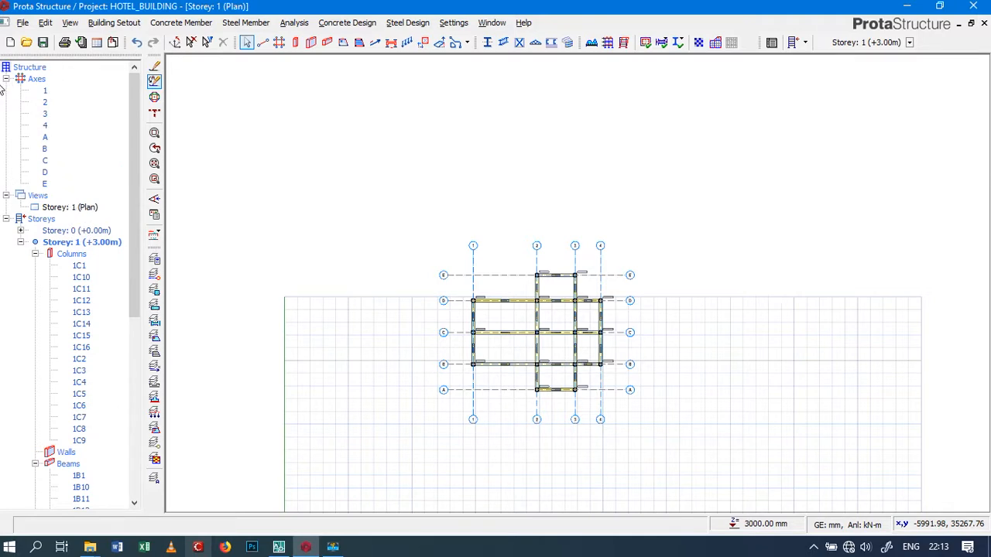
# Open a 3D view of Storey 1 and examine the column and beam frame from the side and from above
pyautogui.rightClick(39, 196)
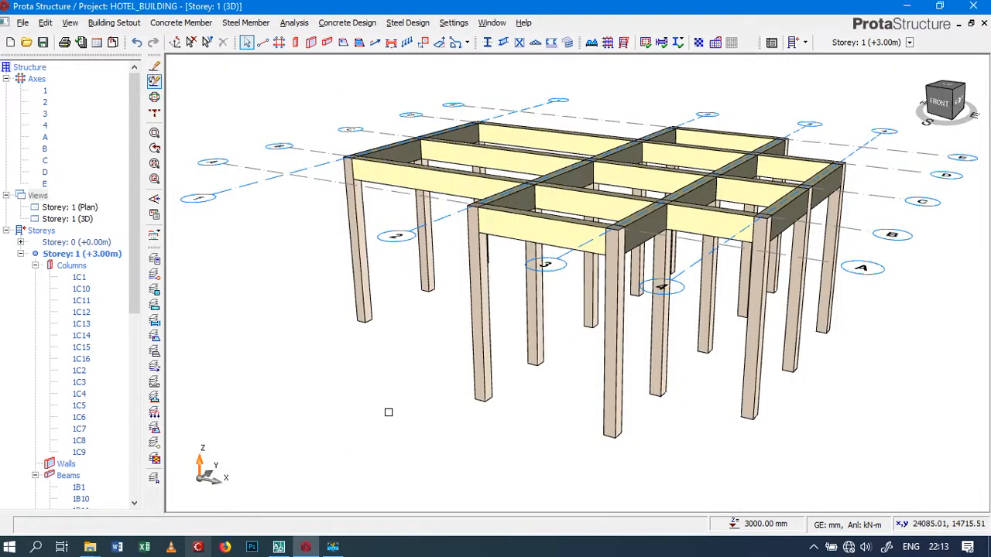
pyautogui.scroll(-3, 397, 403)
pyautogui.moveTo(613, 347)
pyautogui.mouseDown(button='middle')
pyautogui.moveTo(500, 357)
pyautogui.moveTo(426, 290)
pyautogui.moveTo(414, 254)
pyautogui.moveTo(617, 310)
pyautogui.moveTo(423, 286)
pyautogui.moveTo(440, 221)
pyautogui.moveTo(664, 246)
pyautogui.moveTo(796, 303)
pyautogui.moveTo(537, 322)
pyautogui.moveTo(462, 254)
pyautogui.moveTo(782, 274)
pyautogui.moveTo(681, 299)
pyautogui.moveTo(480, 297)
pyautogui.mouseUp(button='middle')
pyautogui.scroll(-5, 397, 320)
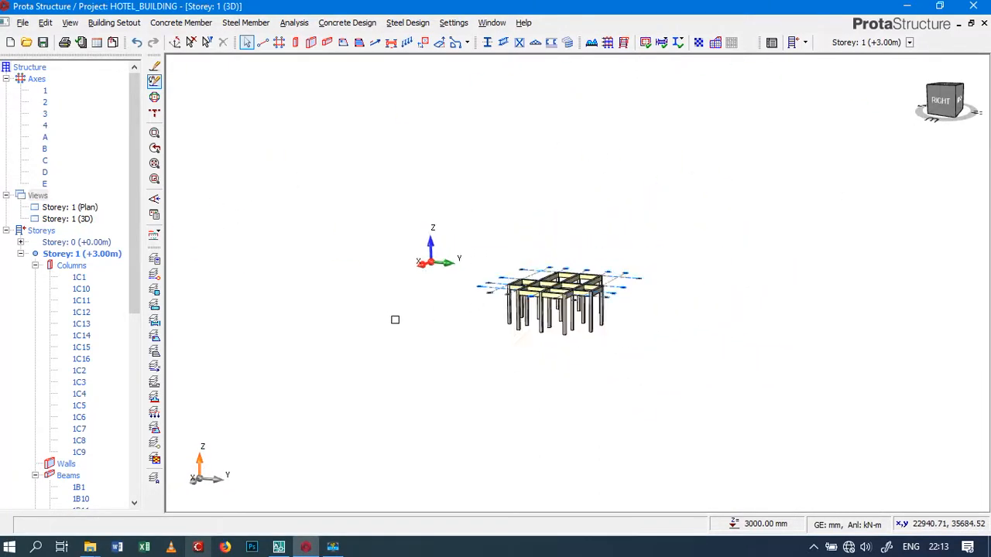
pyautogui.scroll(5, 495, 309)
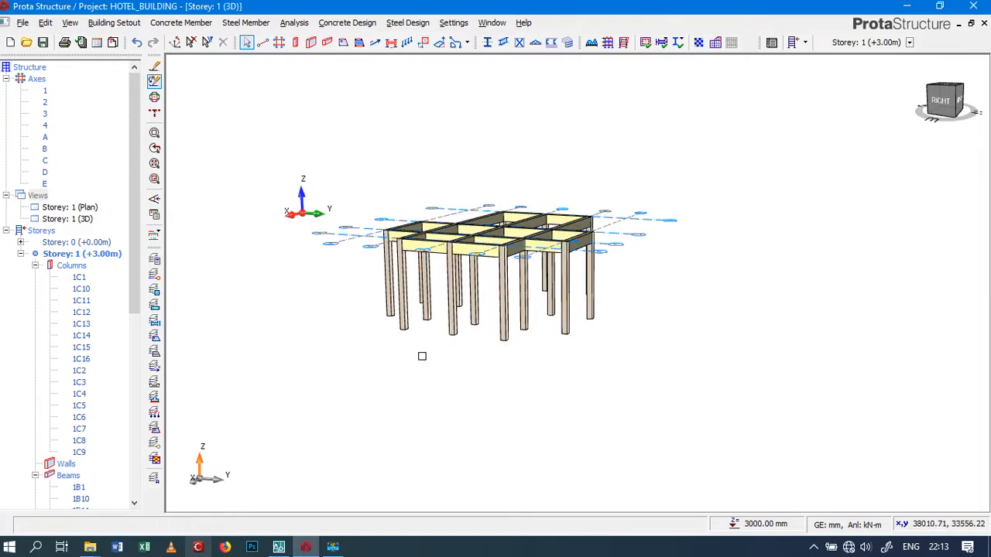
pyautogui.moveTo(420, 353); pyautogui.dragTo(498, 426, button='middle')
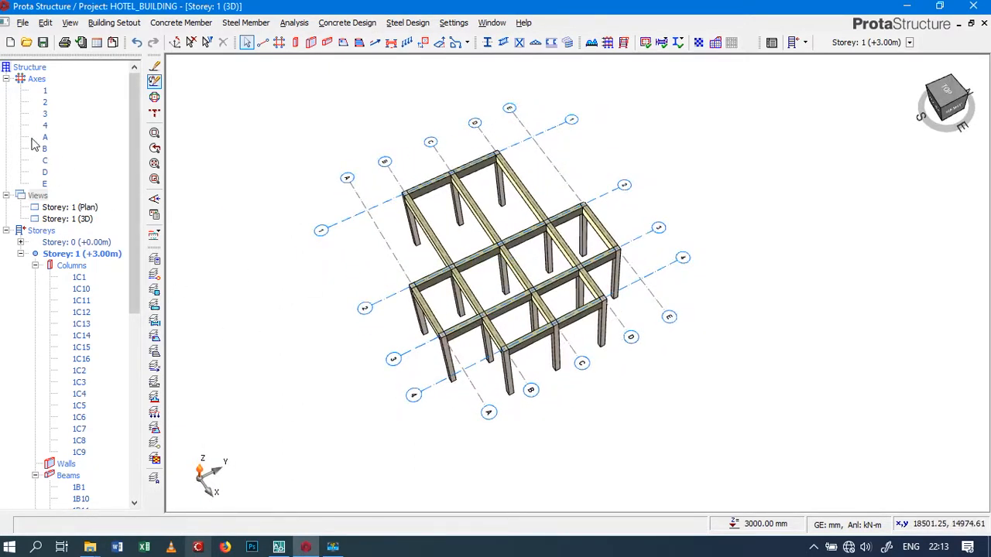
# Open a new plan view of Storey 1 showing the full axis grid
pyautogui.rightClick(37, 198)
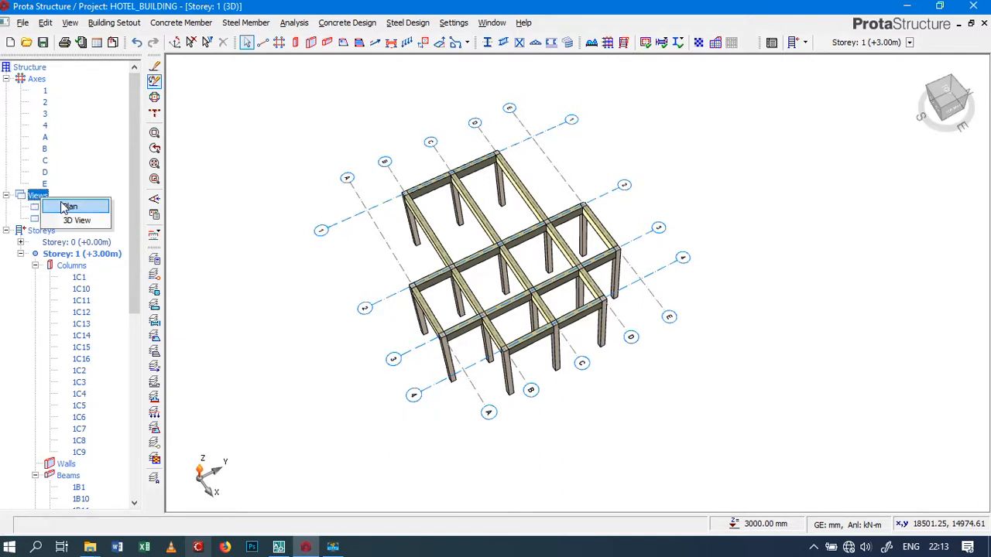
pyautogui.click(71, 206)
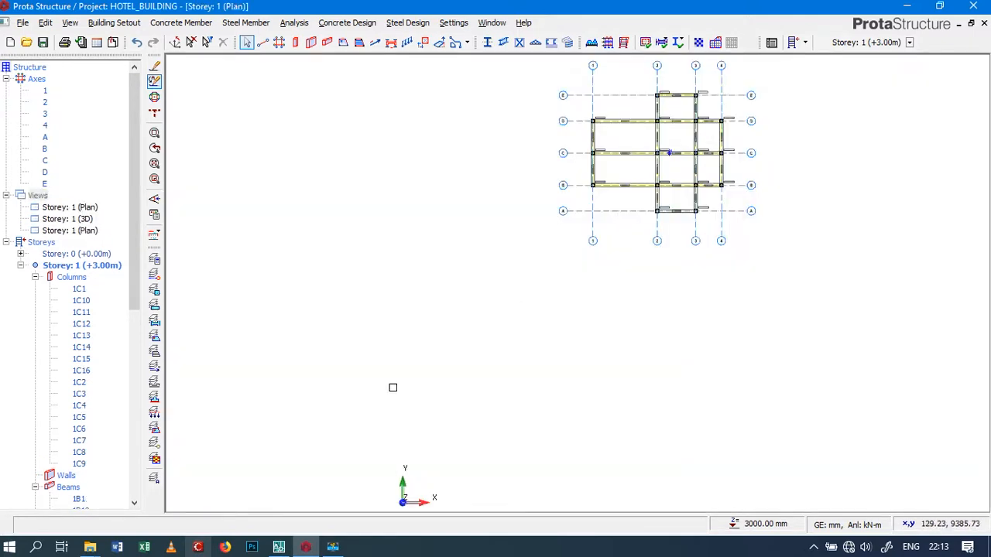
pyautogui.scroll(-3, 354, 405)
pyautogui.scroll(4, 482, 305)
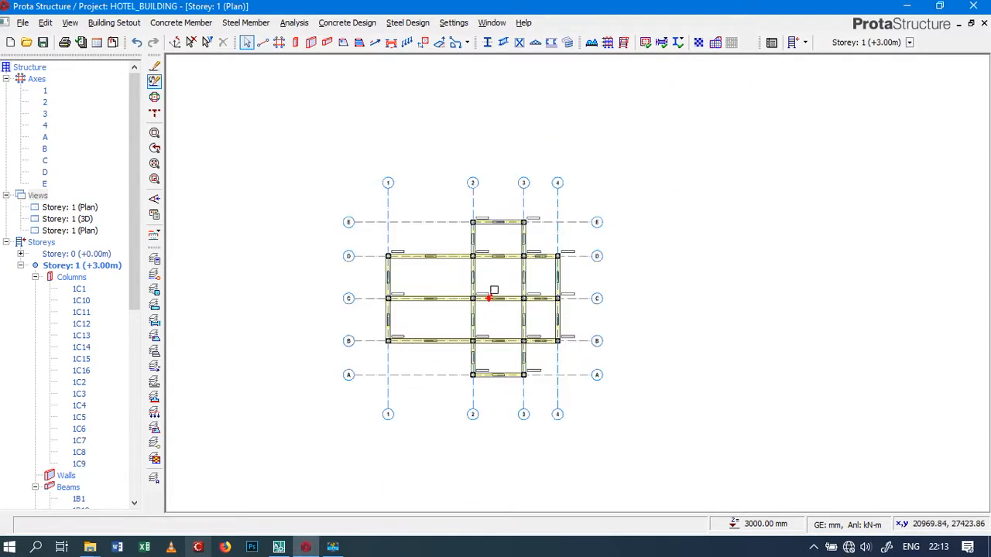